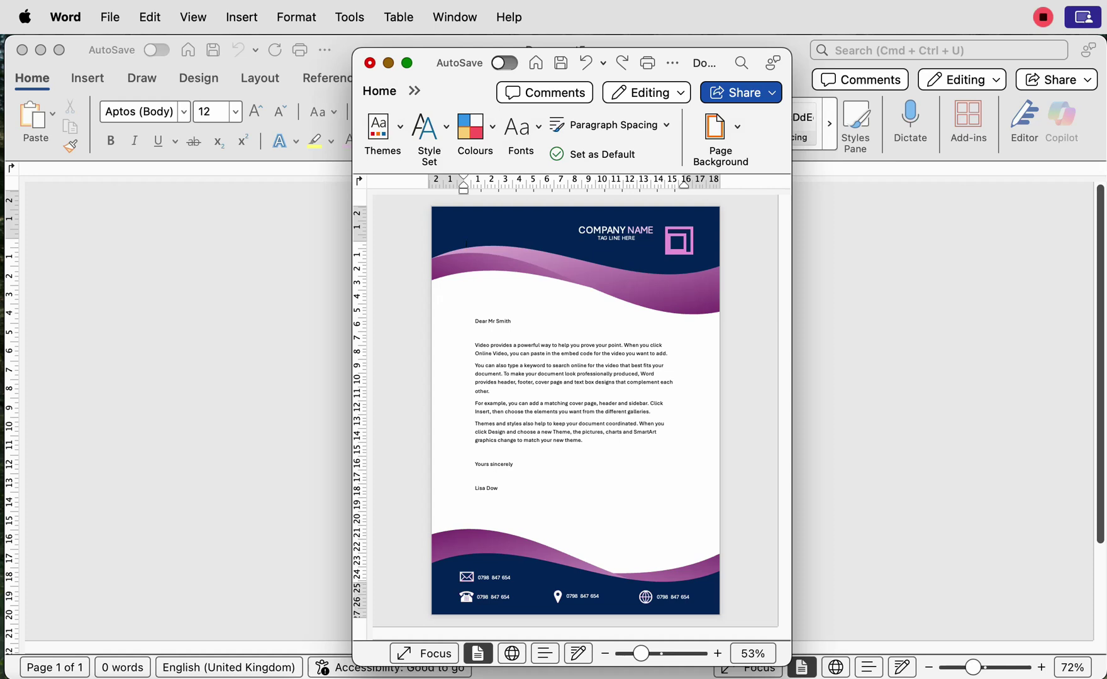
Step: Close the finished letterhead sample window with Cmd+W, leaving blank Document5
key("super+w")
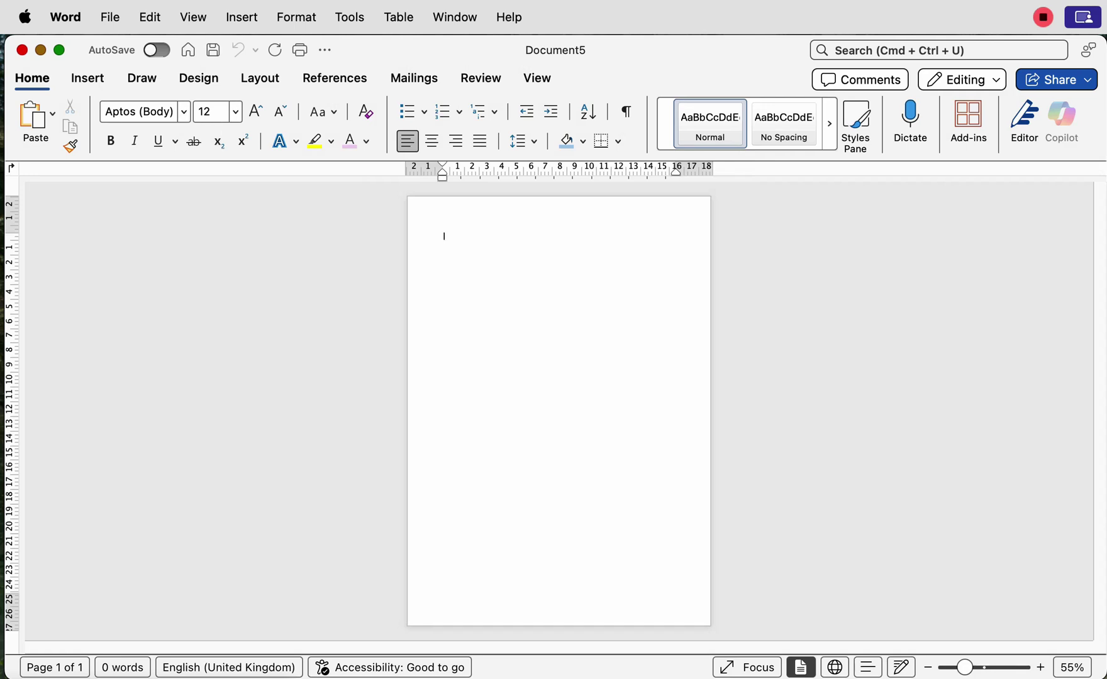
Step: Draw a Wave shape and stretch it across the page top, about 7.82 × 21.53 cm
left_click(87, 78)
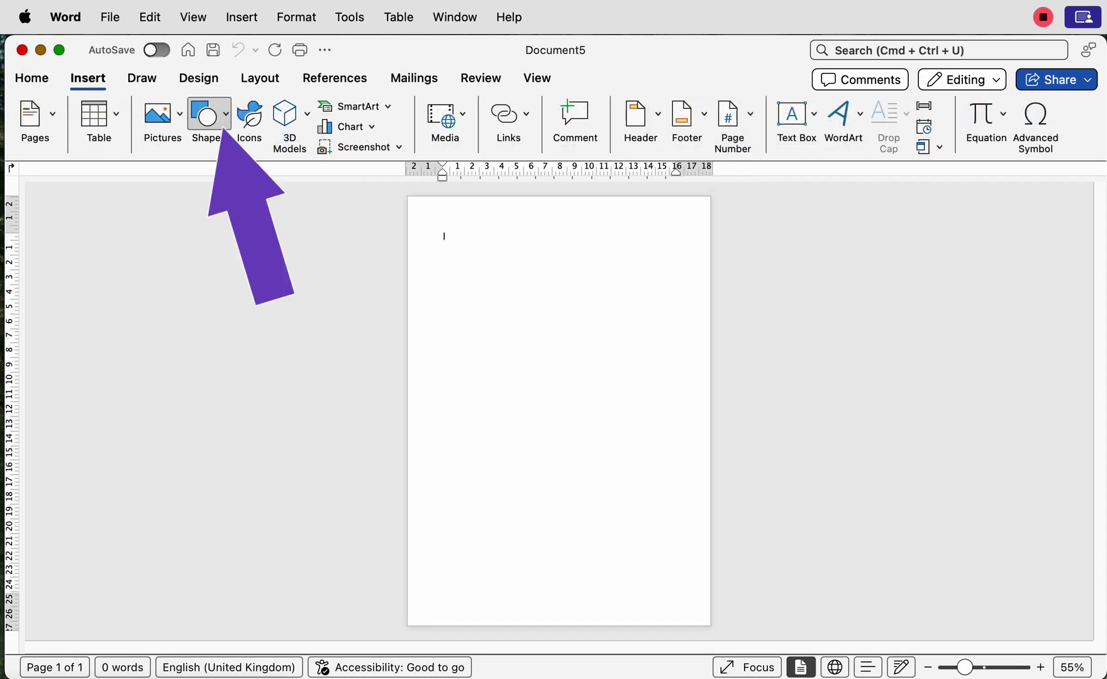
left_click(209, 114)
scroll(420, 365, "down", 5)
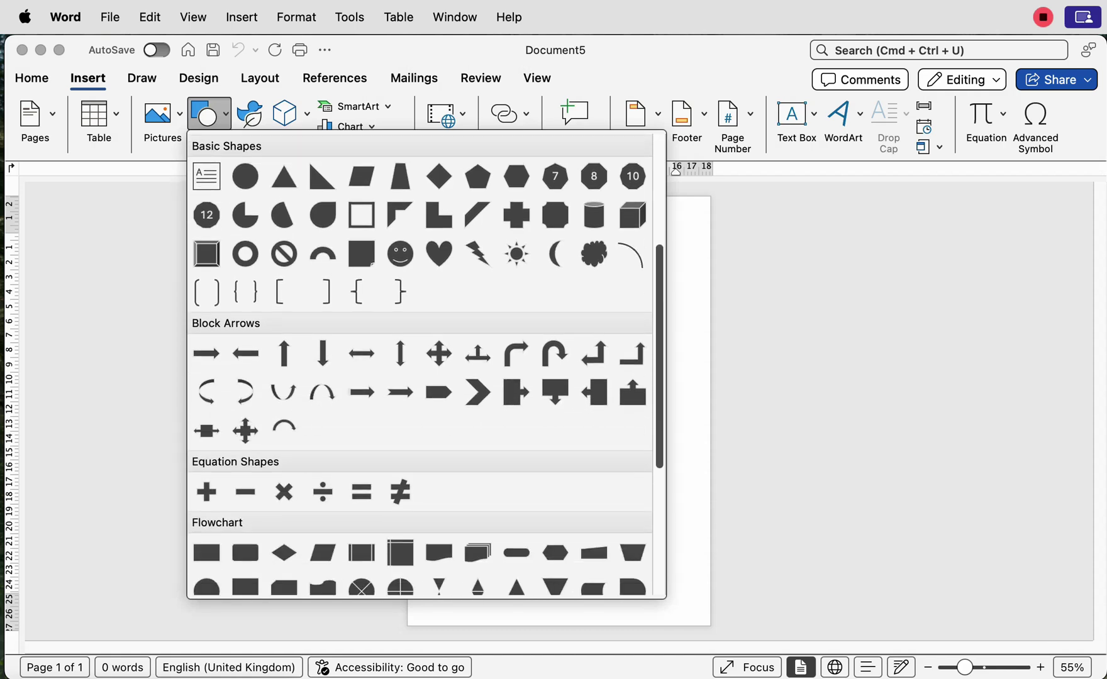
scroll(420, 364, "down", 4)
left_click(438, 478)
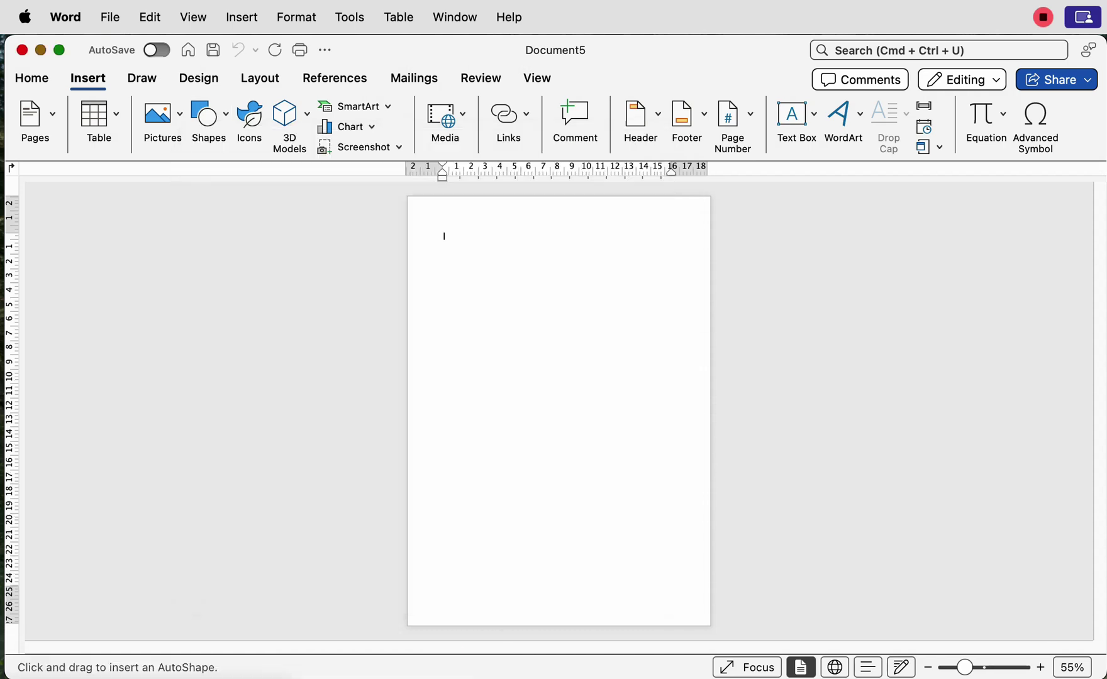
left_click_drag(433, 261, 713, 373)
left_click_drag(432, 318, 415, 318)
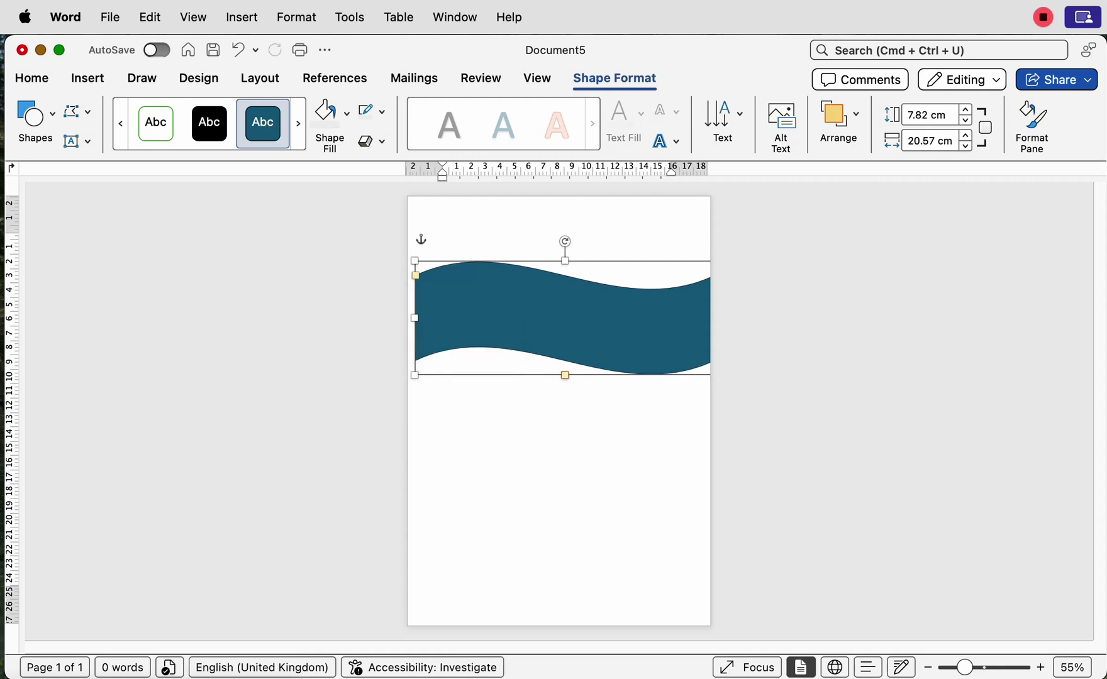
left_click_drag(415, 275, 415, 280)
left_click_drag(565, 375, 557, 270)
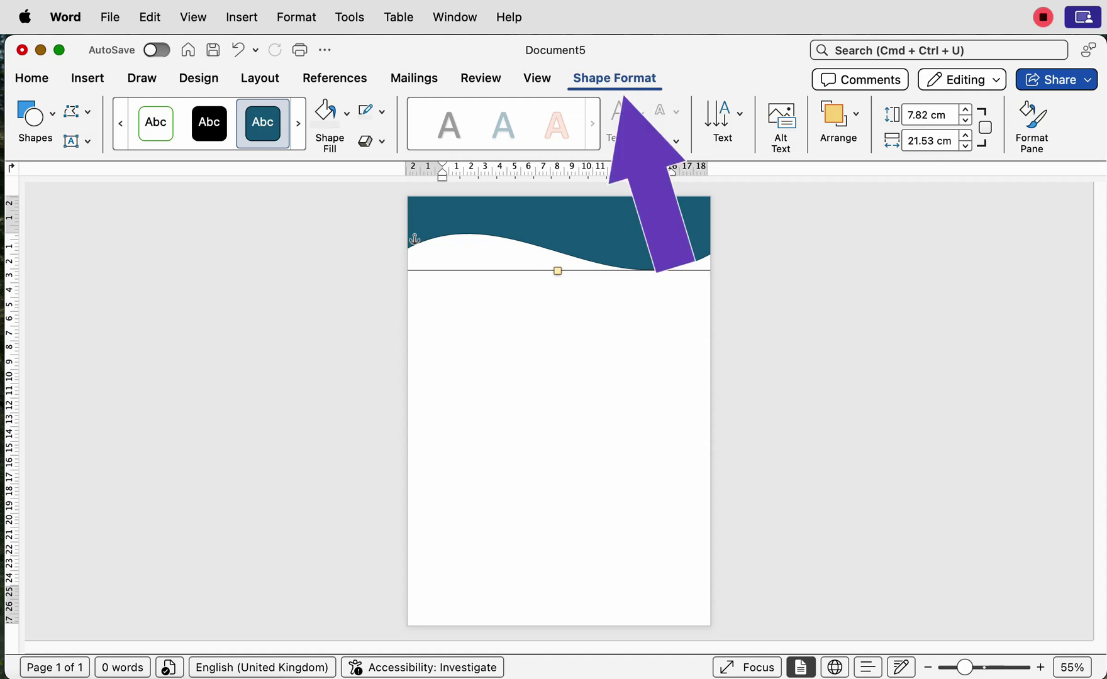
Step: Remove the wave's outline and preview alternative fill colours in the colour picker
left_click(381, 112)
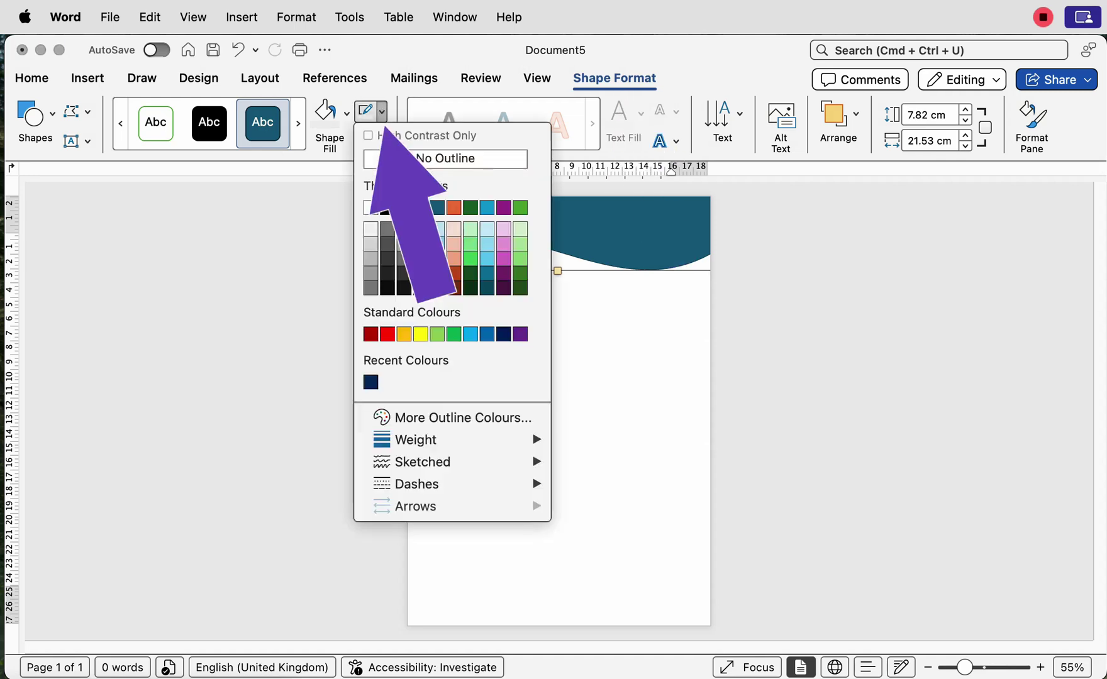
left_click(446, 159)
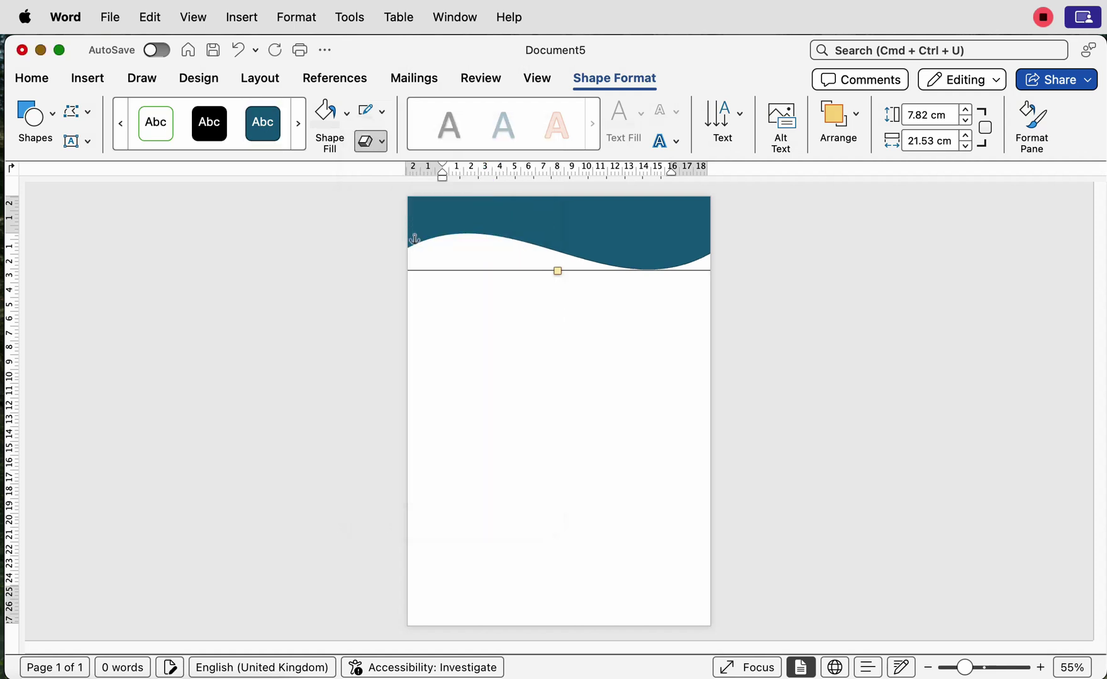
left_click(346, 113)
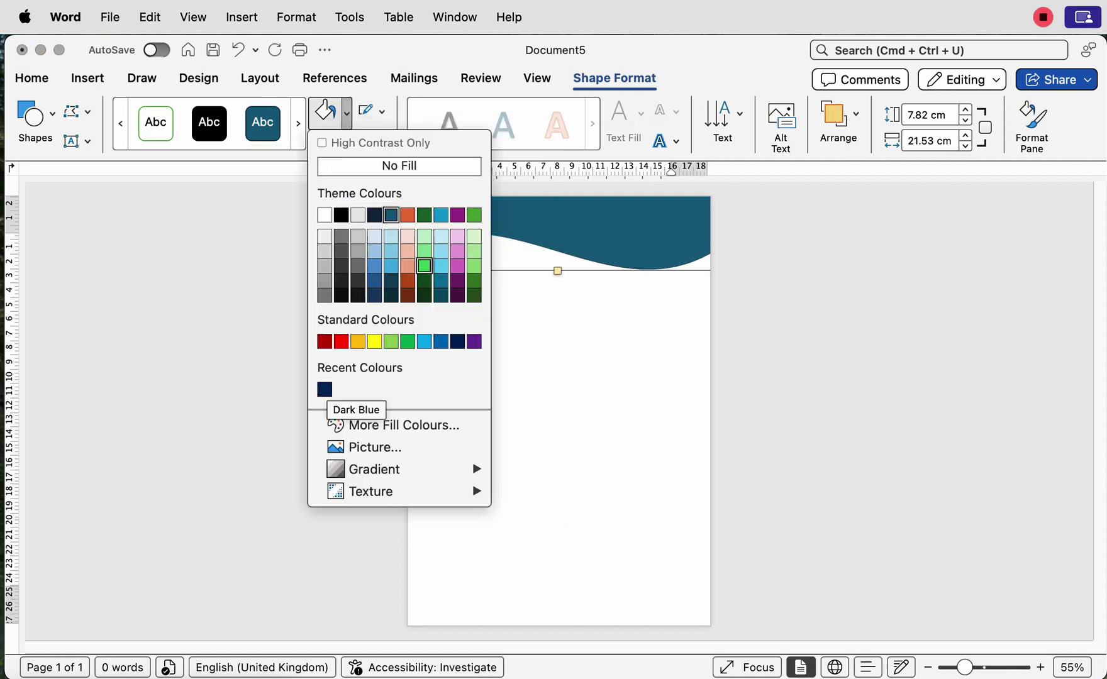
left_click(447, 425)
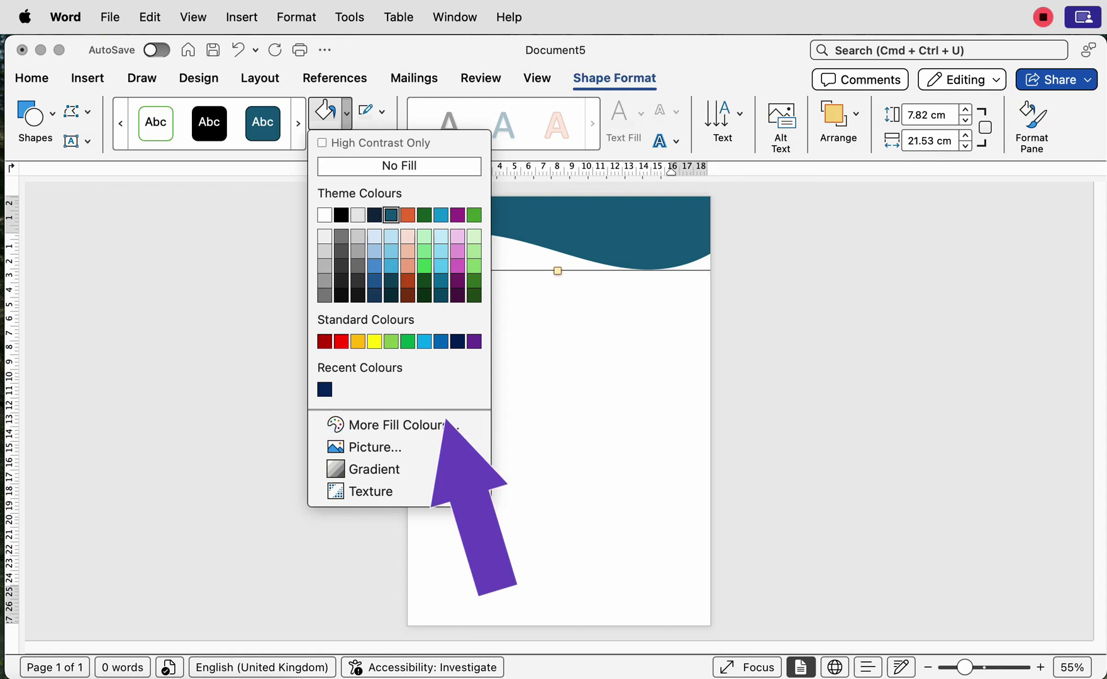
left_click_drag(697, 325, 608, 326)
left_click_drag(671, 273, 674, 280)
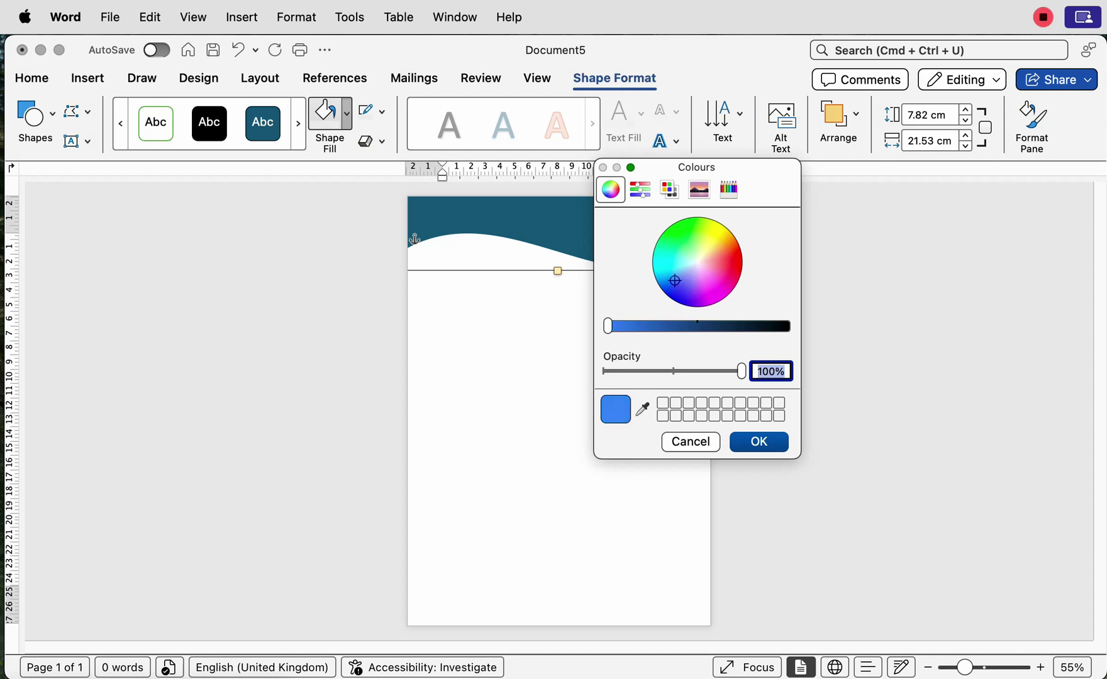
left_click_drag(608, 326, 607, 326)
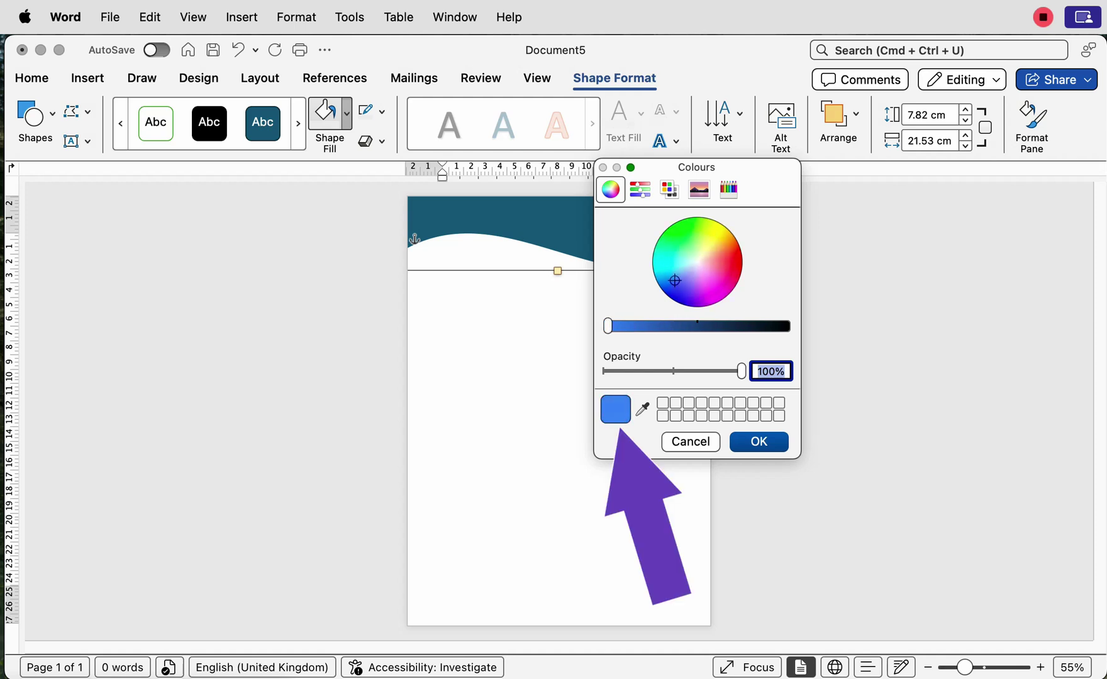
Step: Keep the teal fill and duplicate the wave just below the original
key("Escape")
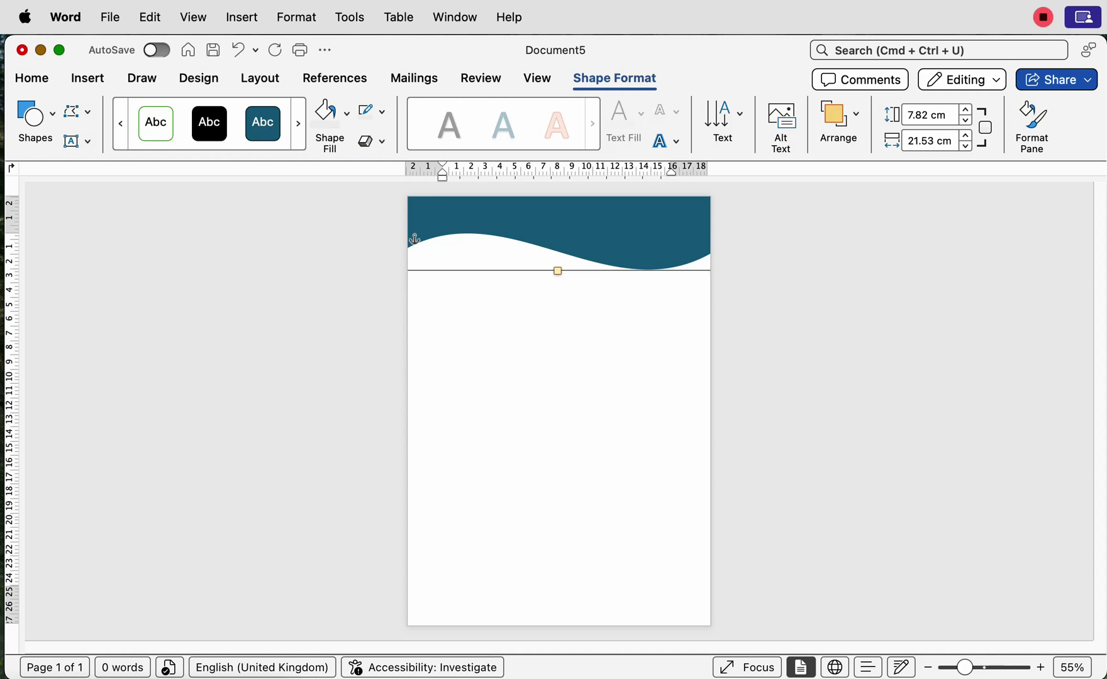
left_click_drag(607, 235, 584, 341)
key("Escape")
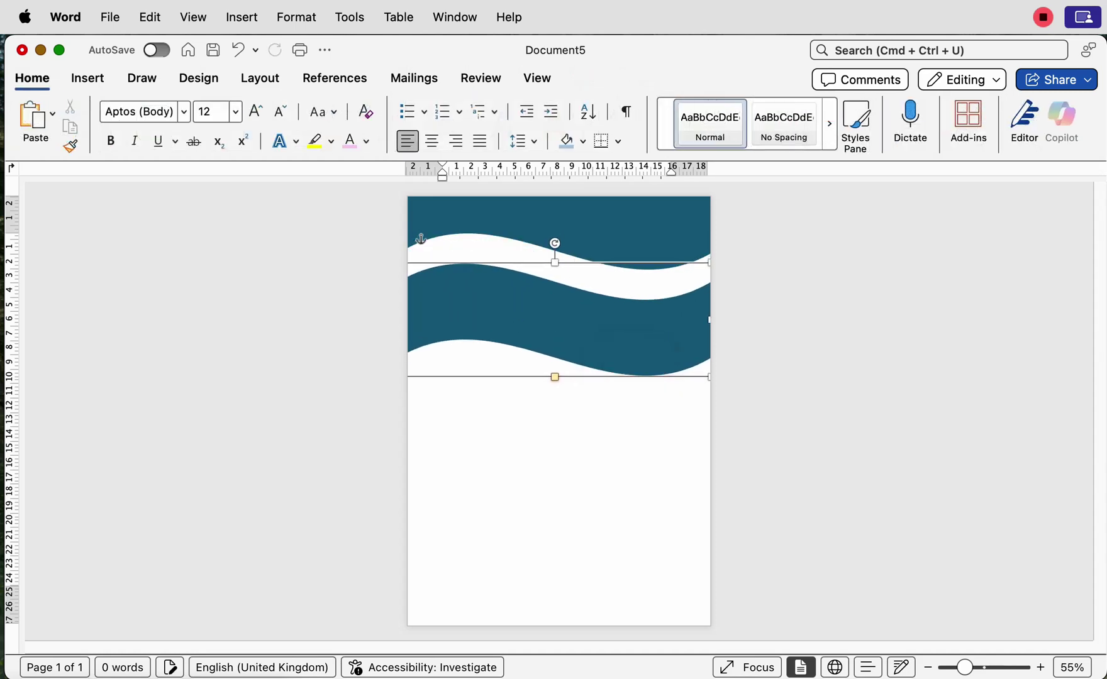
Step: Fill the top wave with recent dark navy and nudge the teal copy up beneath it
left_click(643, 242)
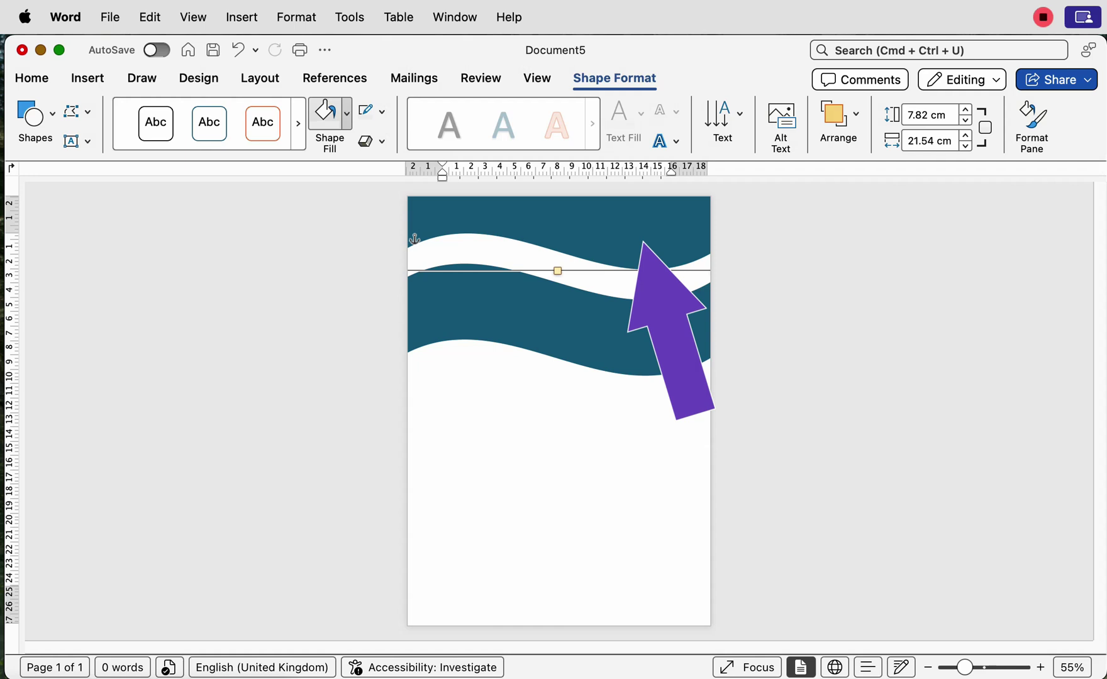
left_click(346, 113)
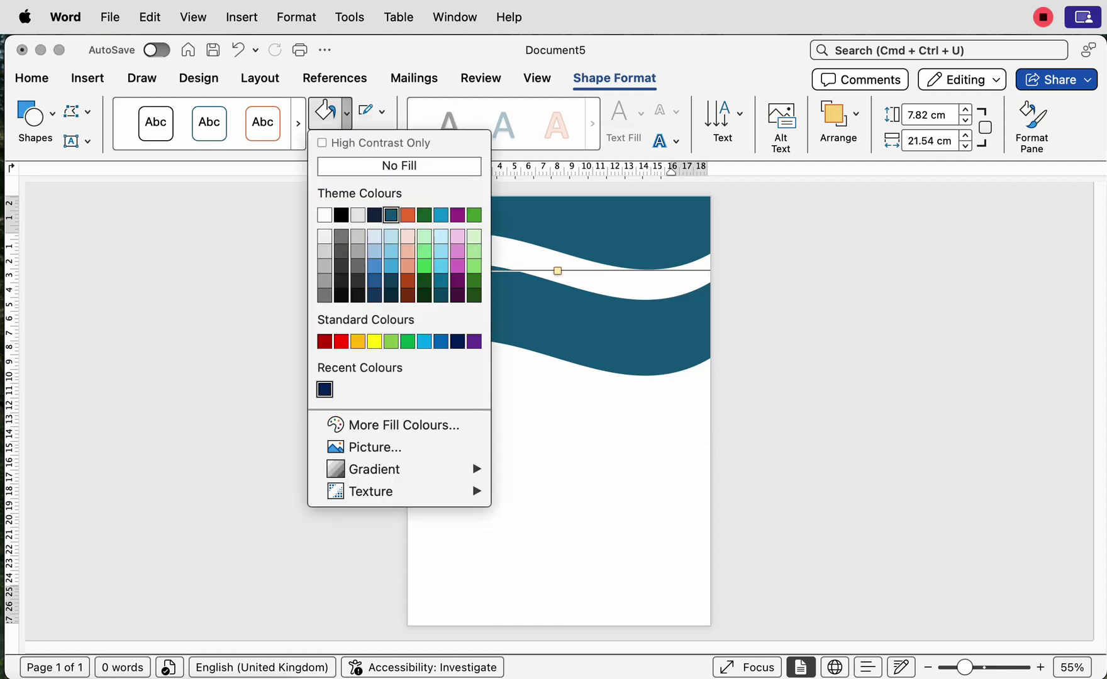
left_click(324, 389)
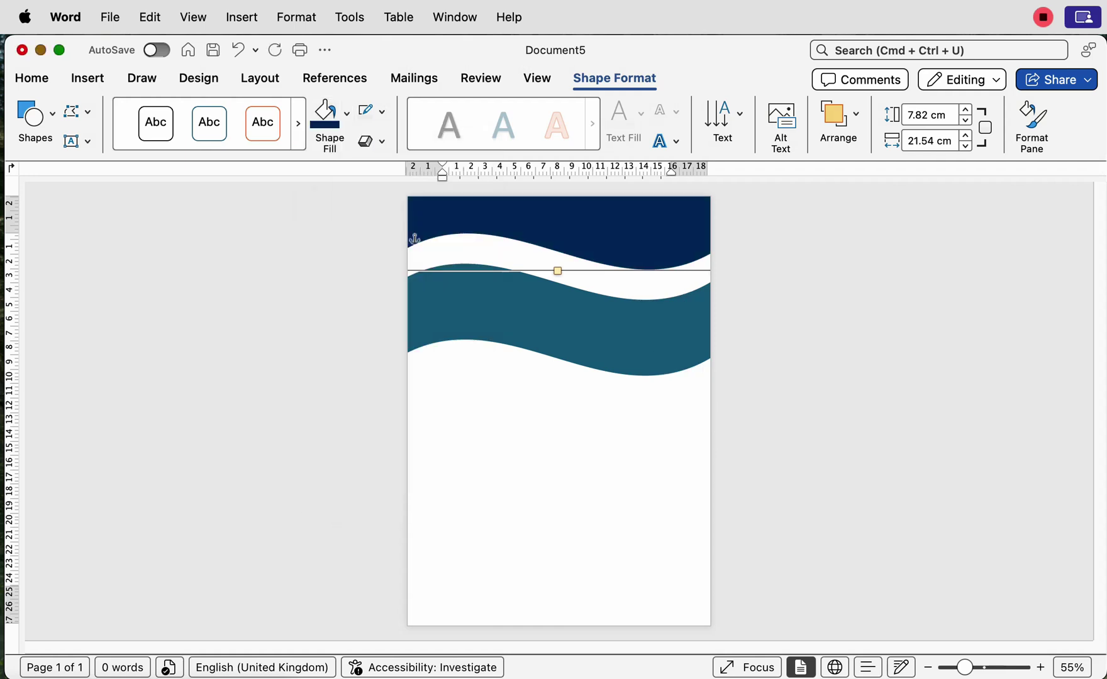
left_click_drag(553, 321, 554, 313)
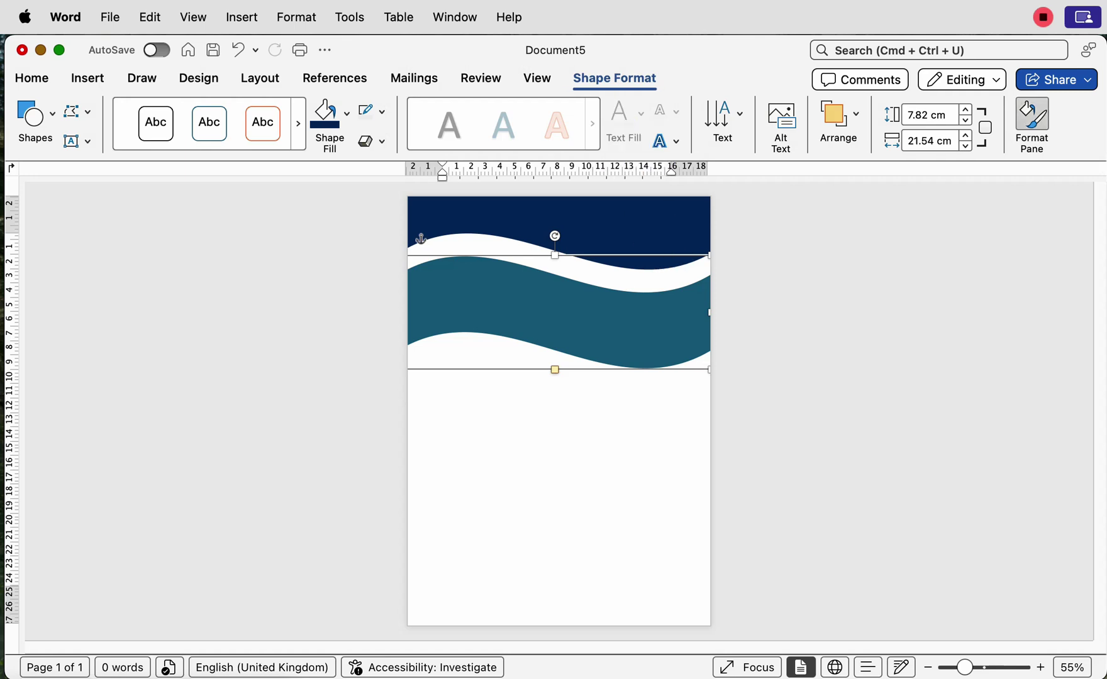
Step: Give the teal wave a linear pink-to-plum gradient fill, positioning its stops at the edges
left_click(1032, 118)
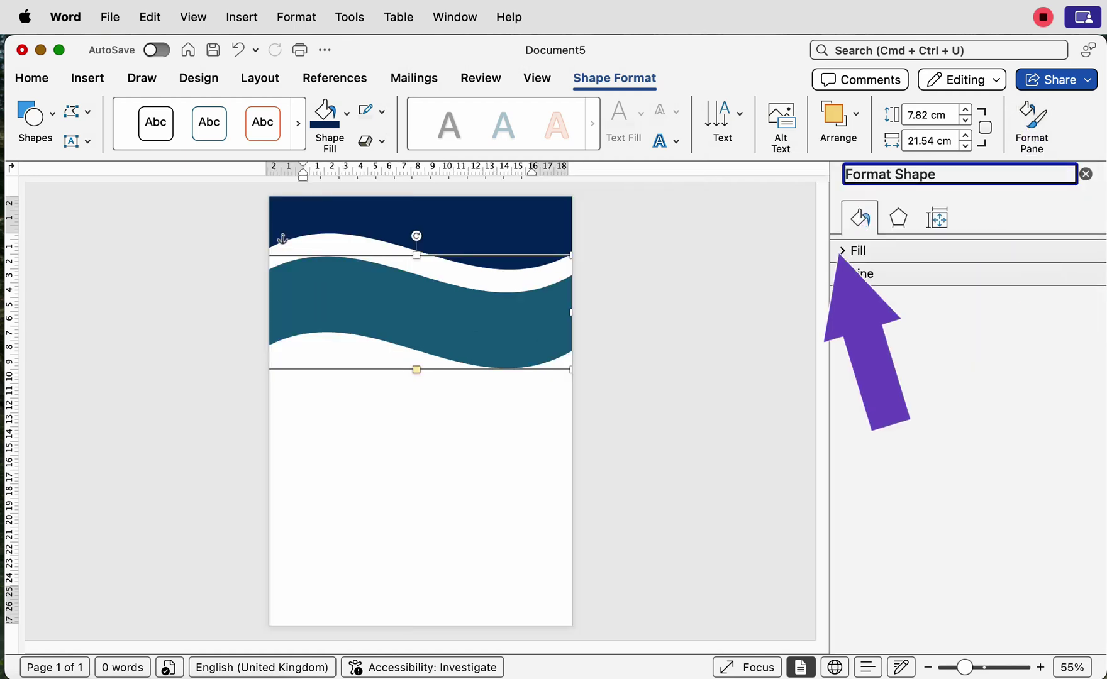
left_click(854, 250)
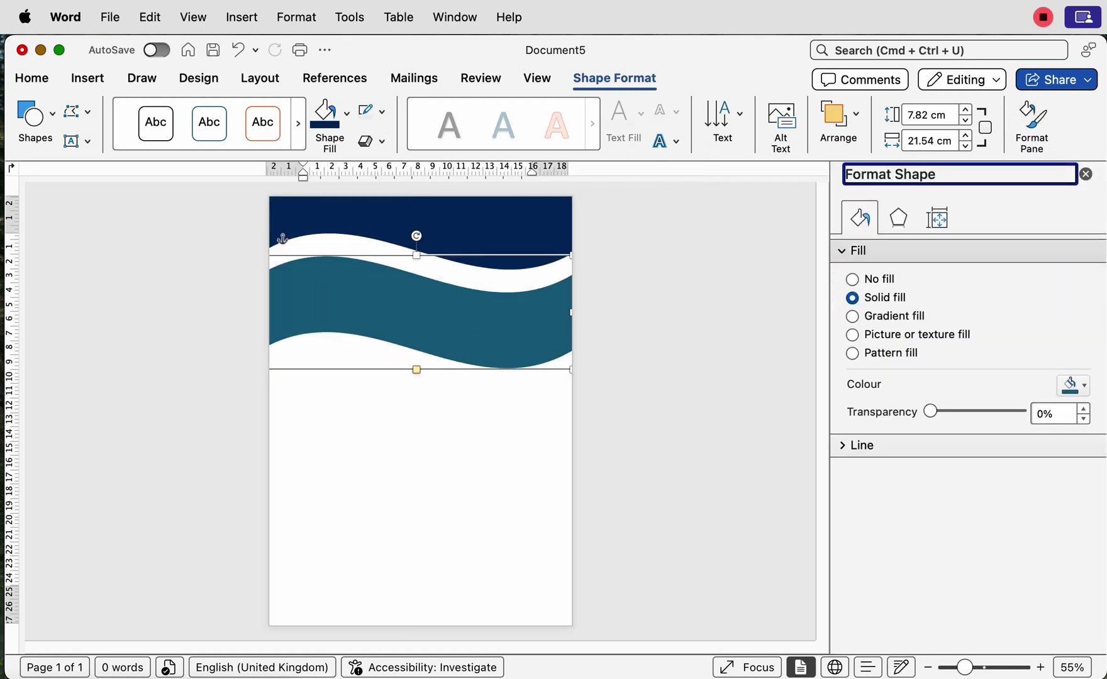
left_click(852, 315)
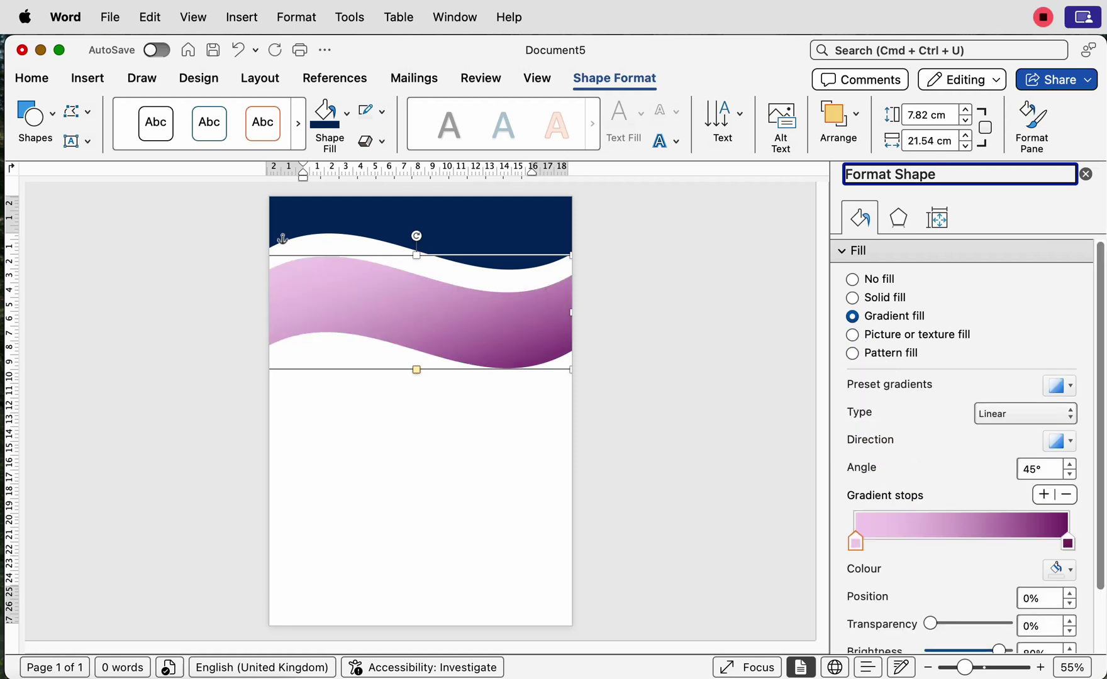
left_click_drag(856, 542, 856, 542)
left_click_drag(1068, 542, 1068, 542)
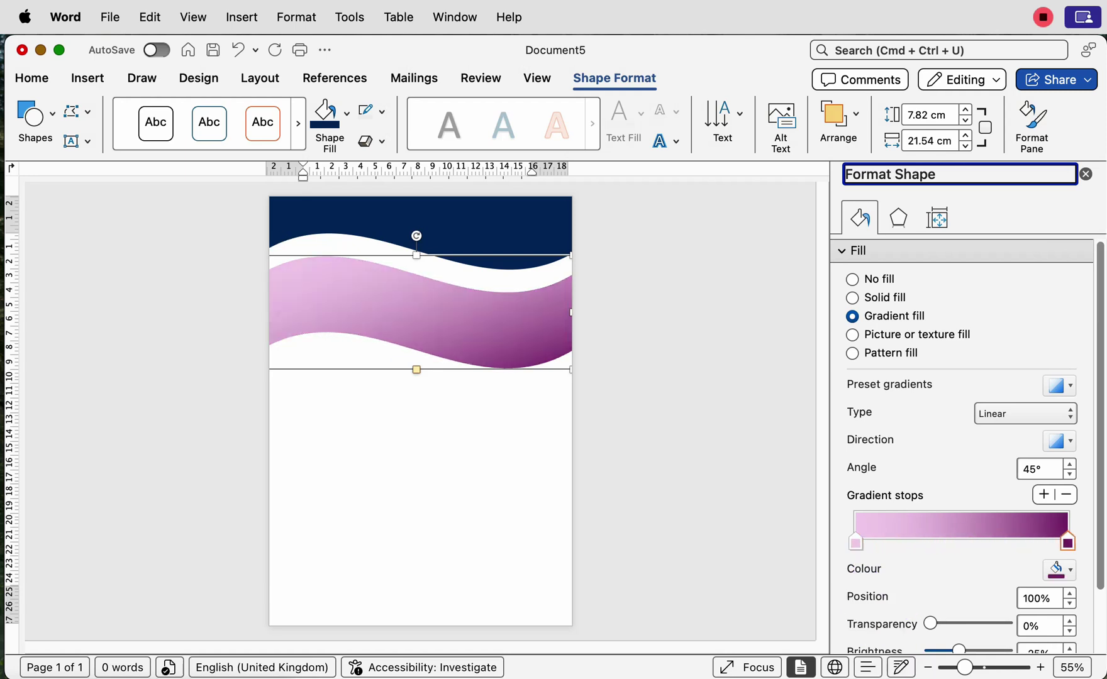
left_click(855, 542)
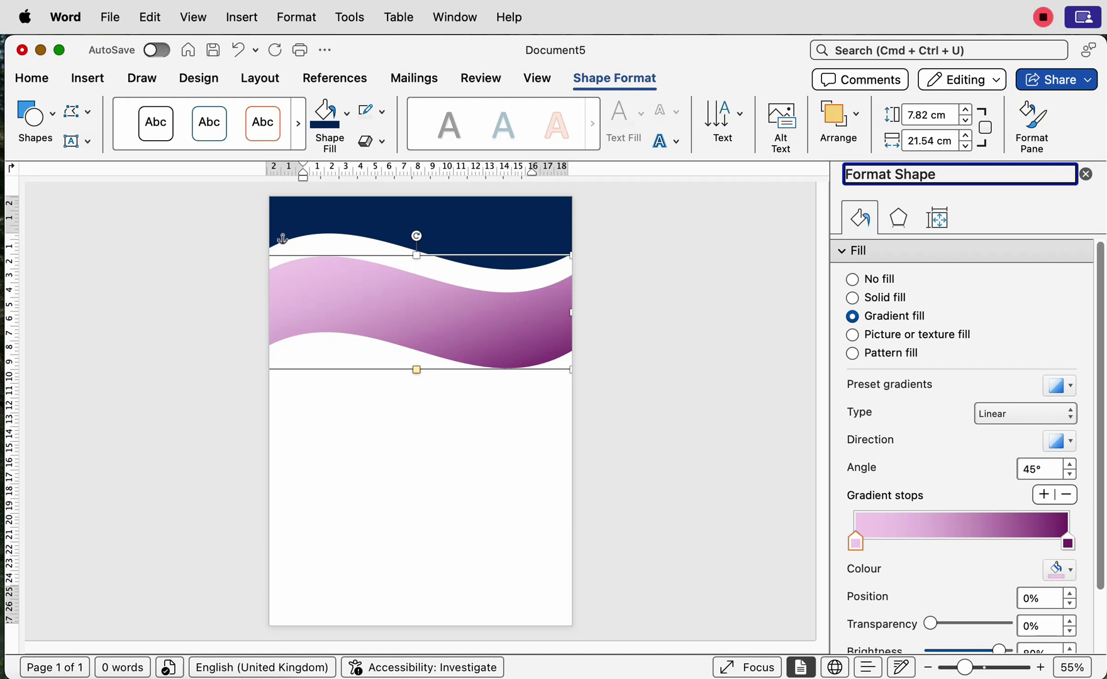
Step: Review colour choices for both gradient stops, leaving them unchanged
left_click(1060, 569)
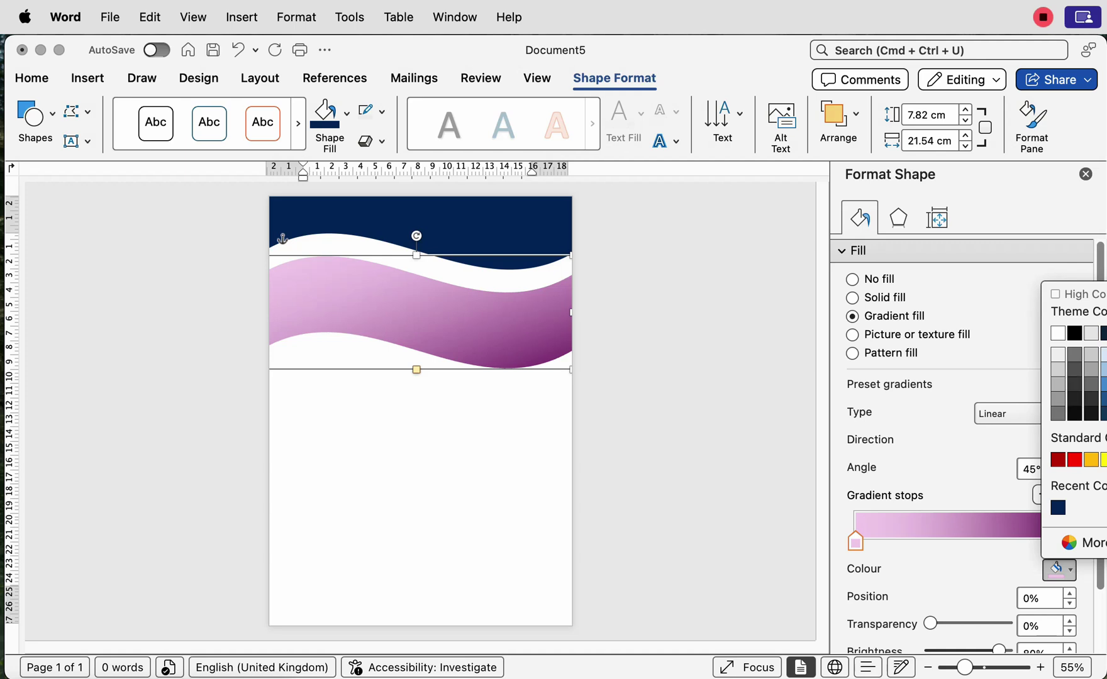
key("Escape")
left_click(1067, 545)
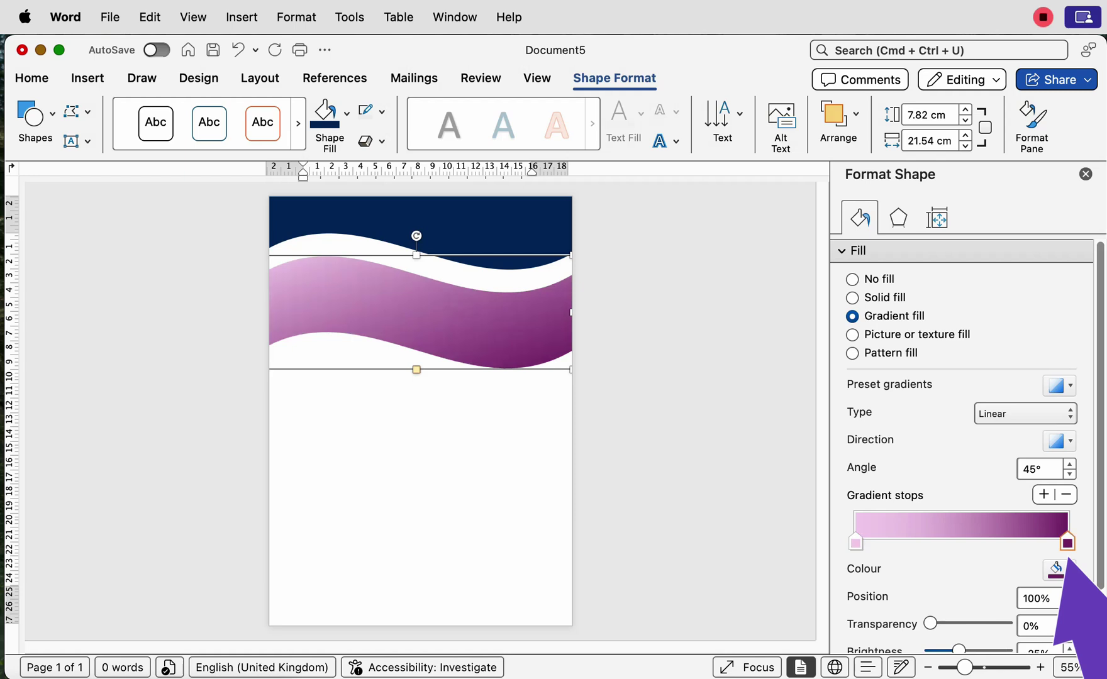
left_click(1069, 566)
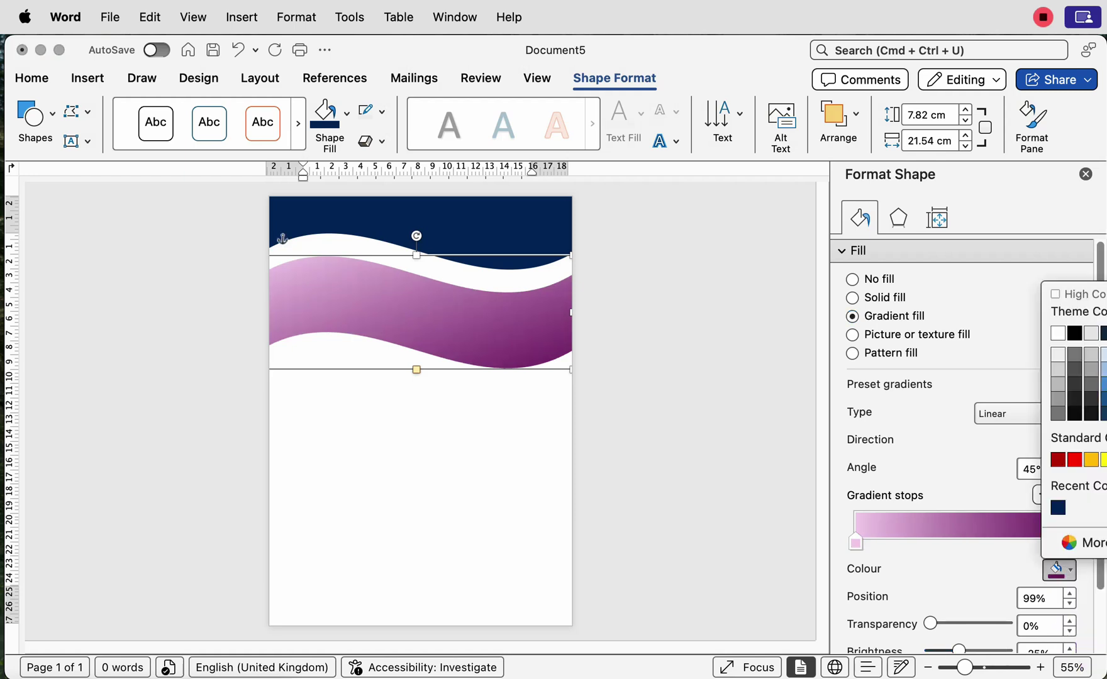
key("Escape")
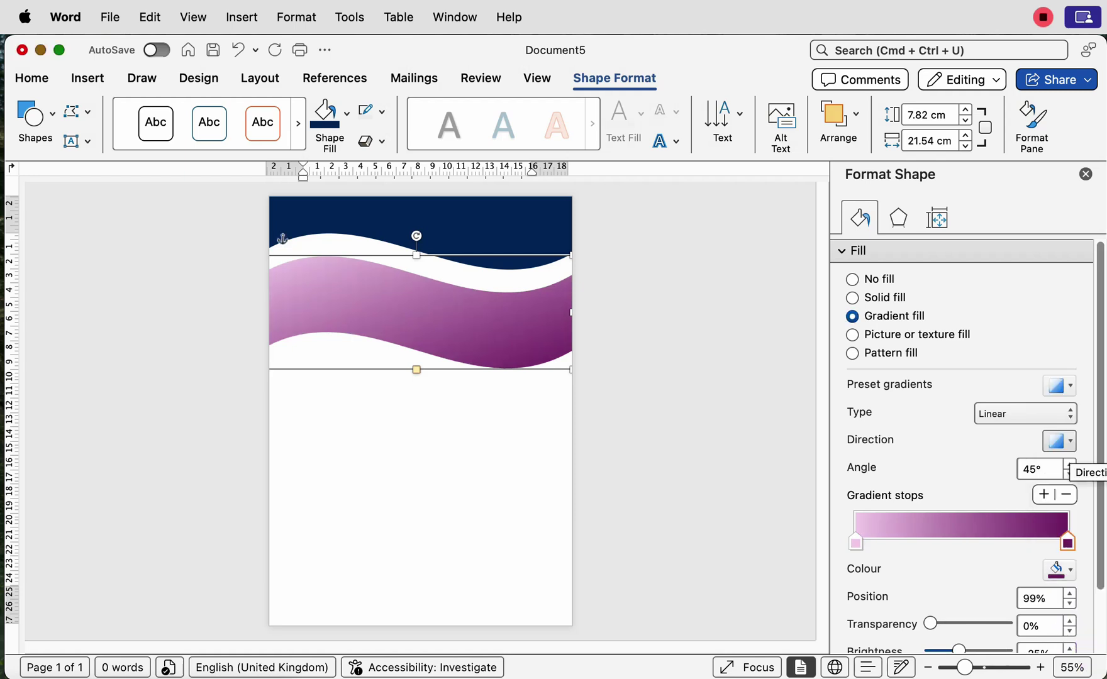
Step: Keep the 45° gradient direction and paste a copy of the purple wave
left_click(1063, 440)
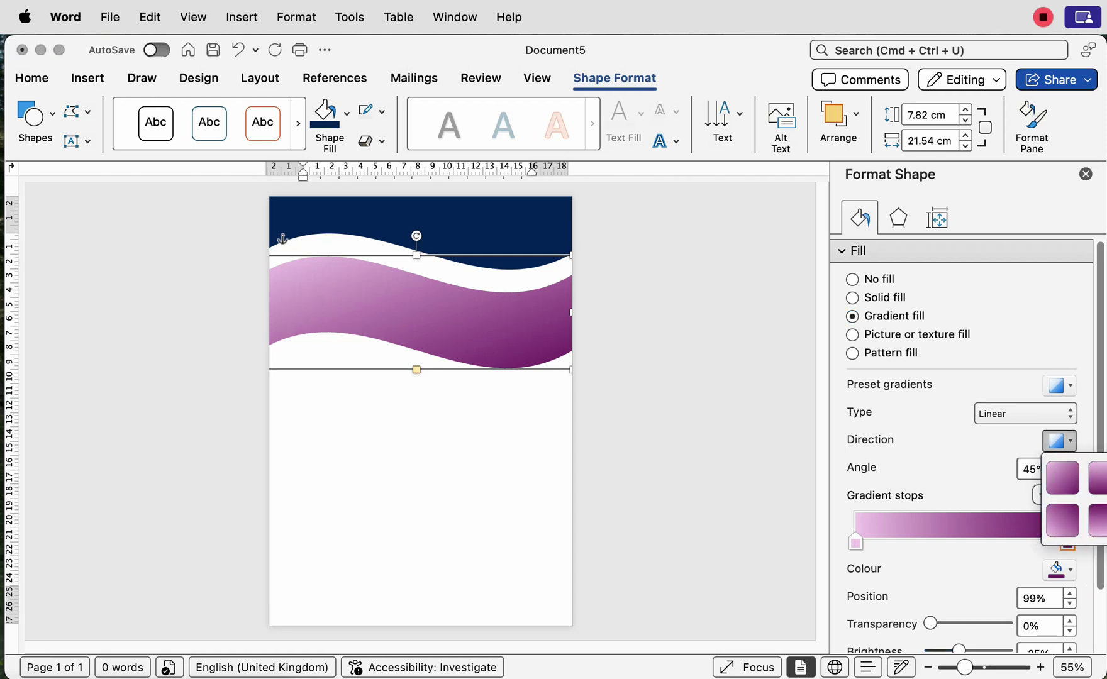
key("Escape")
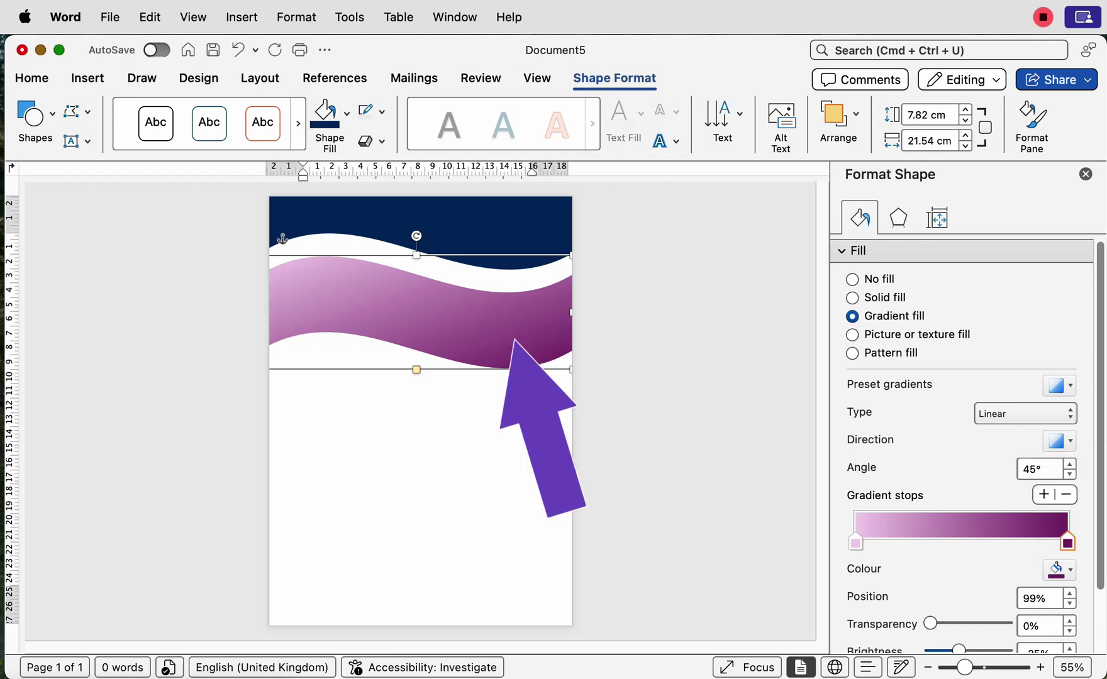
key("super+v")
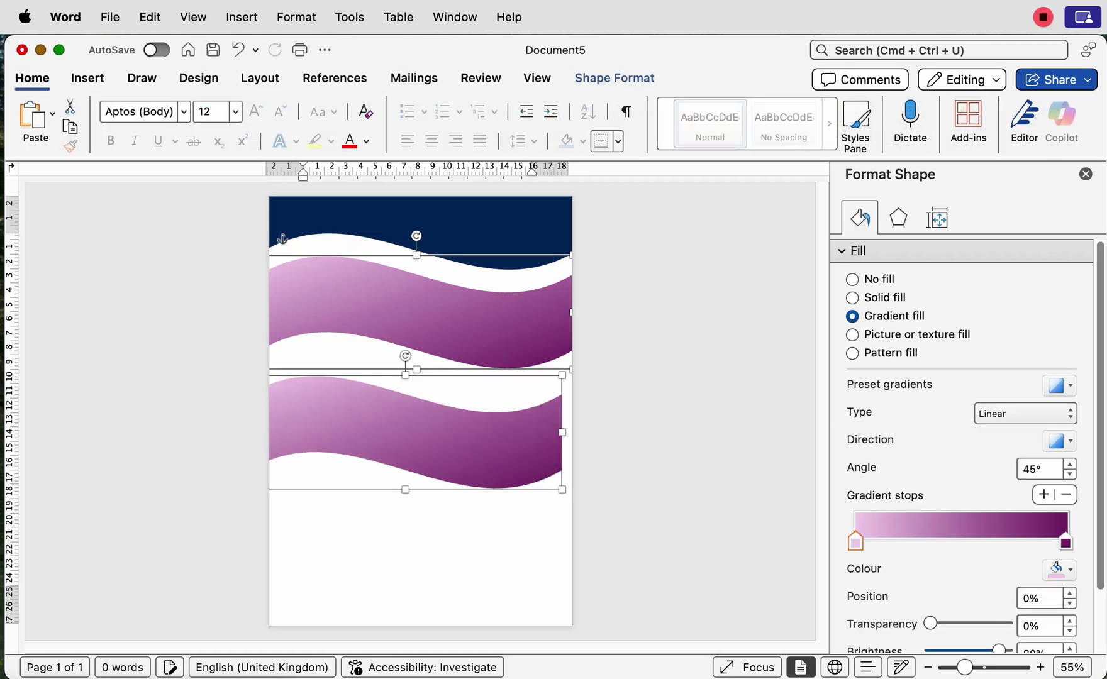
Step: Tilt the upper gradient wave clockwise, raise it over the navy band, and widen it rightward
left_click(434, 311)
left_click_drag(435, 311, 435, 298)
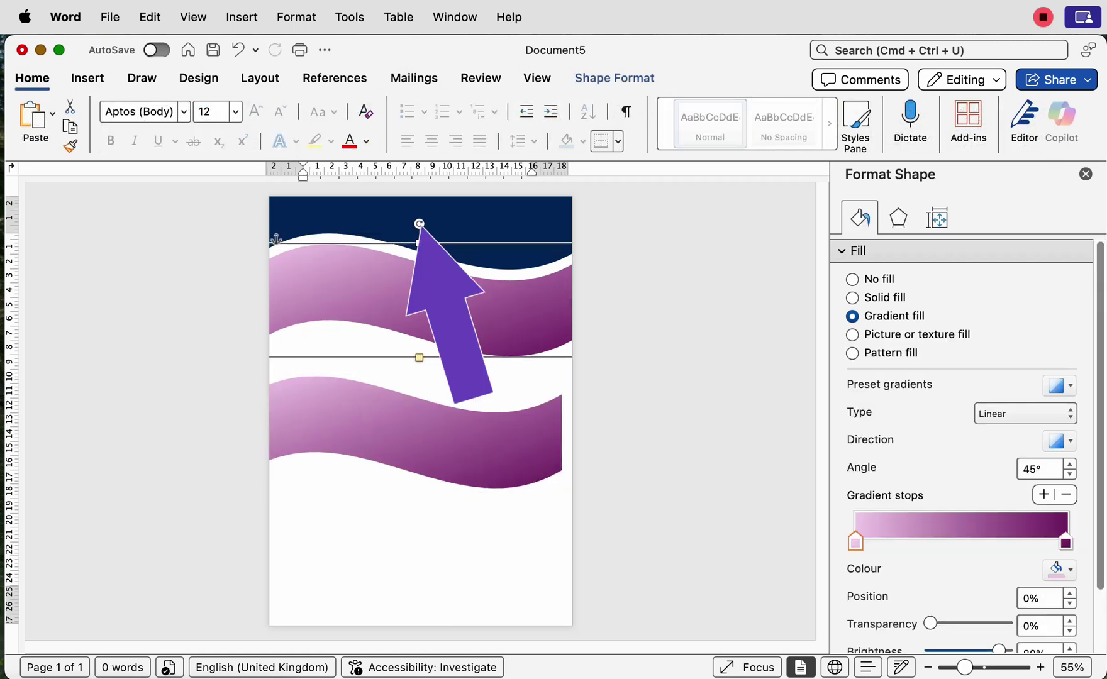
left_click_drag(420, 224, 431, 225)
left_click_drag(456, 330, 449, 289)
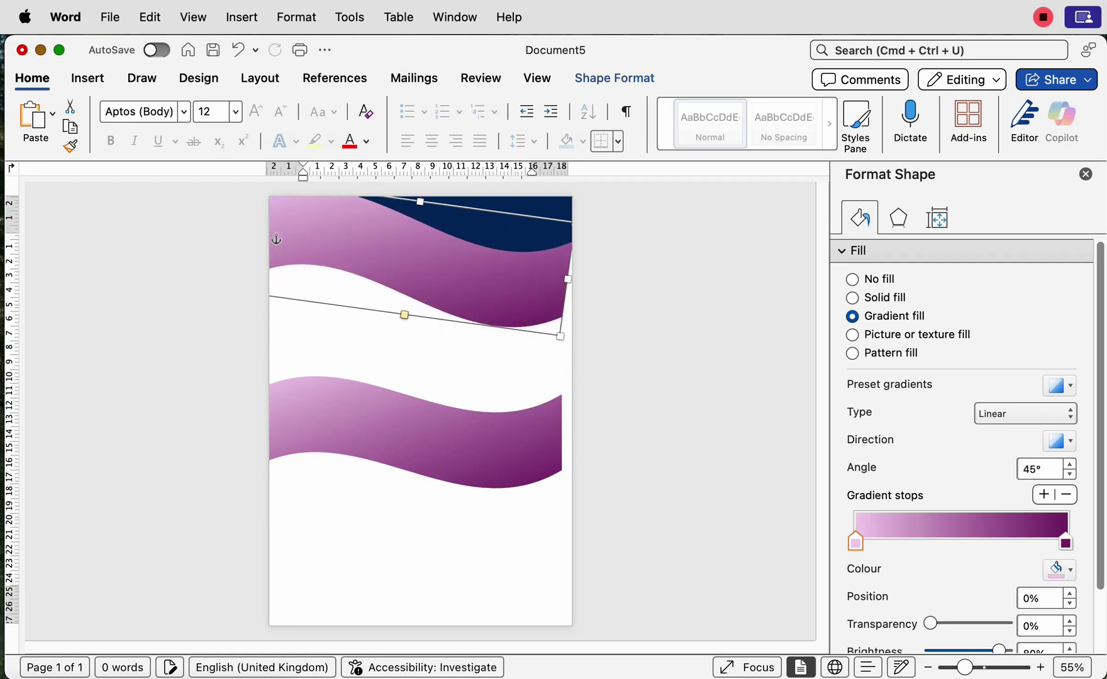
left_click_drag(568, 278, 589, 284)
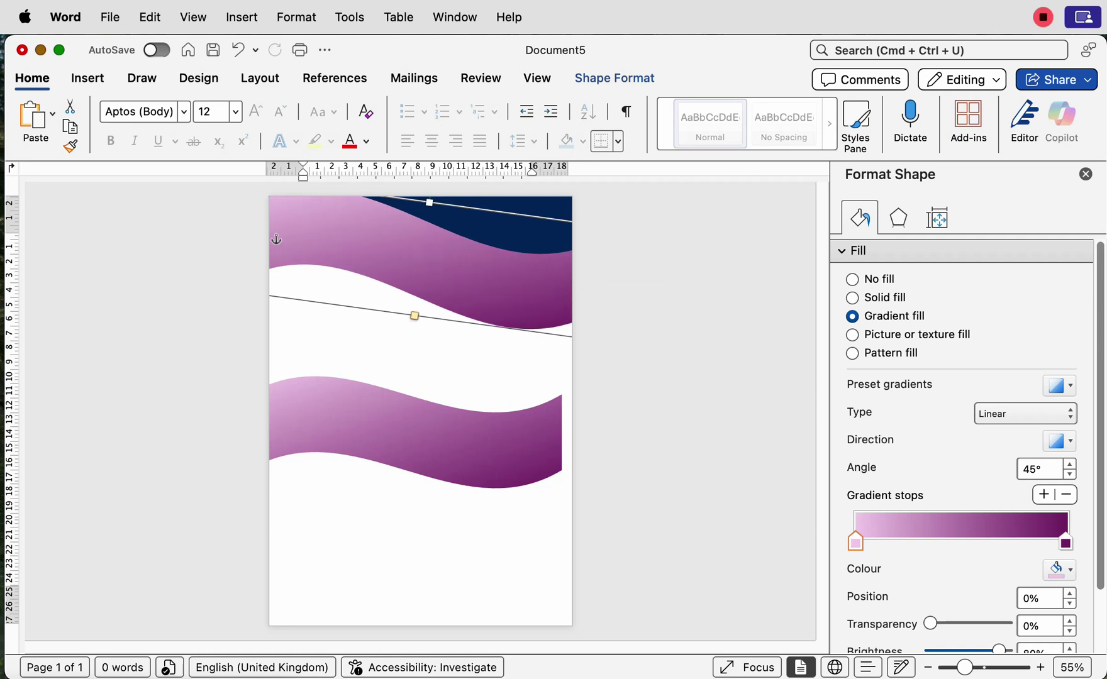
Step: Send the upper gradient wave to back and raise it so its curve peeks below the navy
left_click(260, 77)
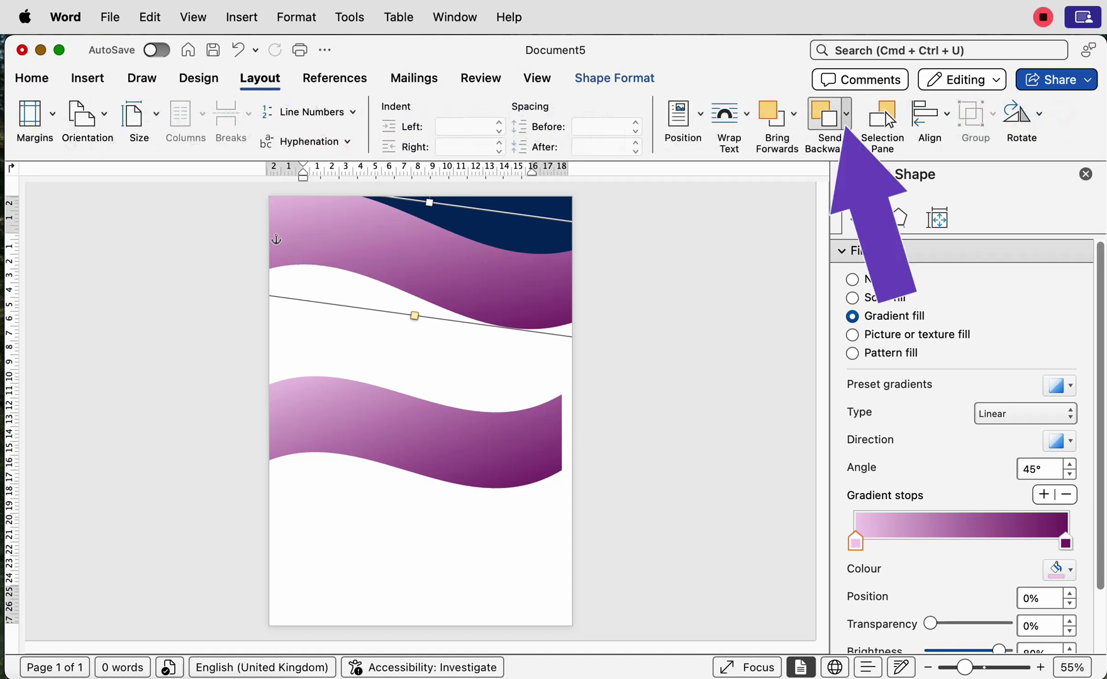
left_click(847, 114)
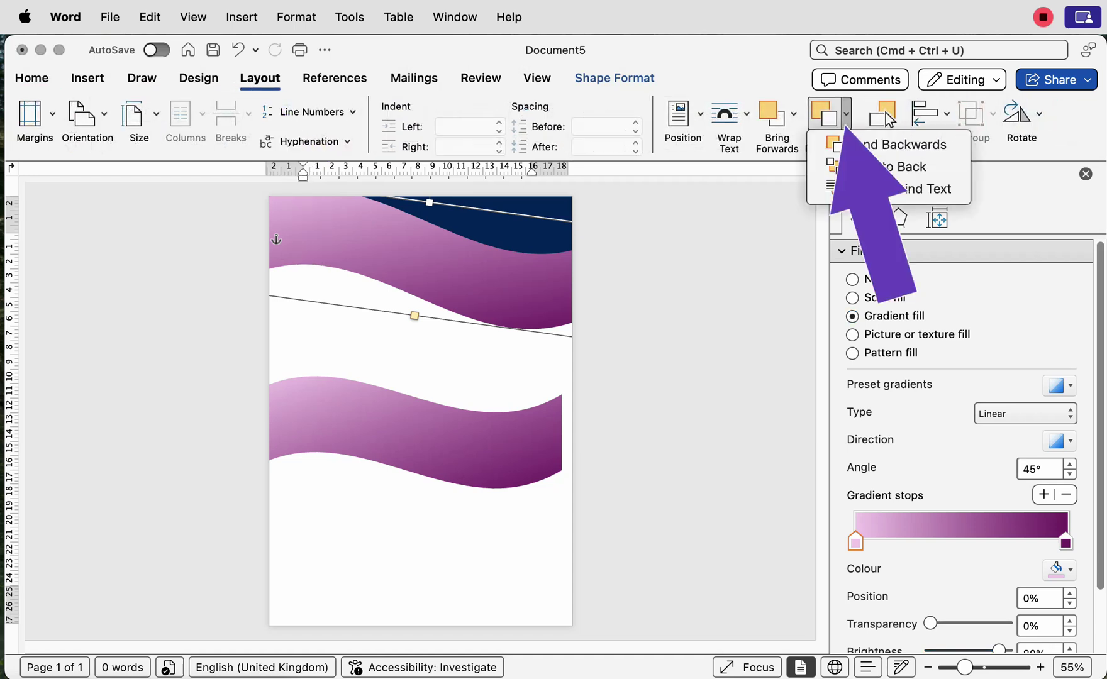
left_click(887, 166)
left_click_drag(513, 325, 513, 302)
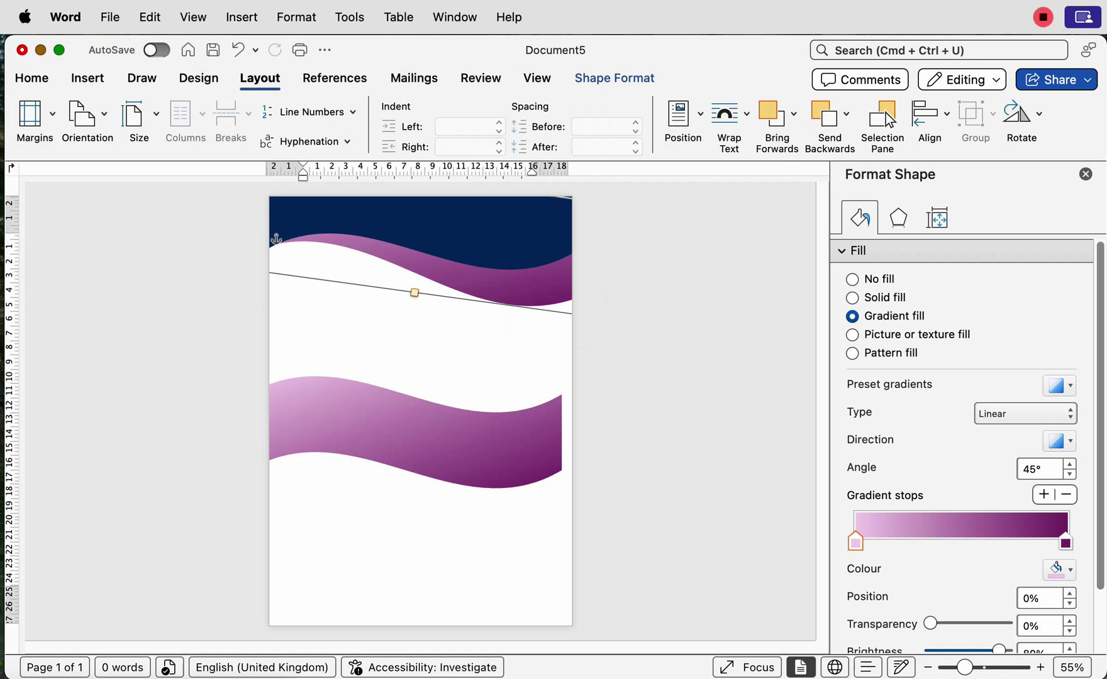
Step: Raise, tilt and left-widen the second gradient wave, send it to back at about −2.62 cm
left_click_drag(494, 456, 500, 412)
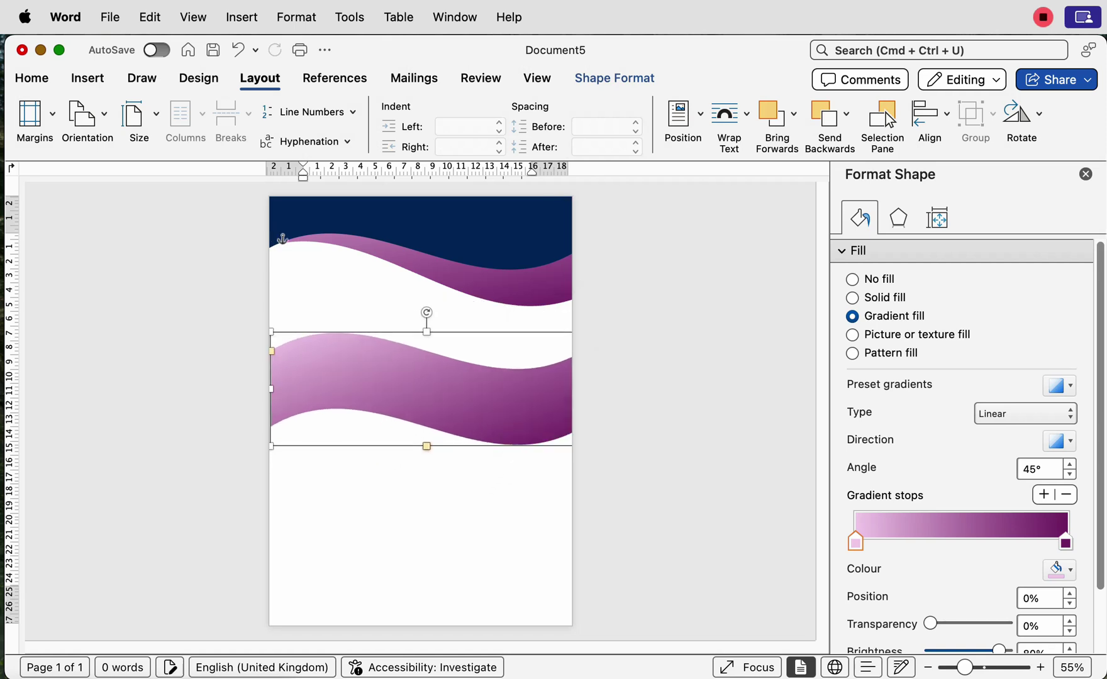
left_click_drag(427, 313, 420, 312)
left_click_drag(272, 403, 265, 403)
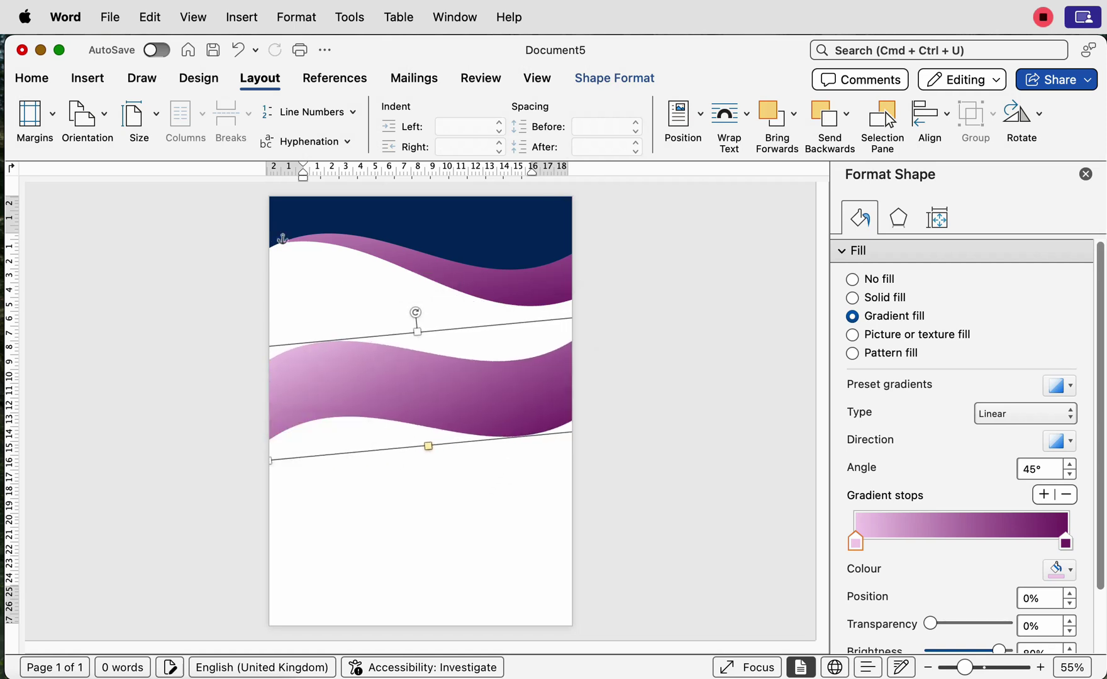
left_click(846, 114)
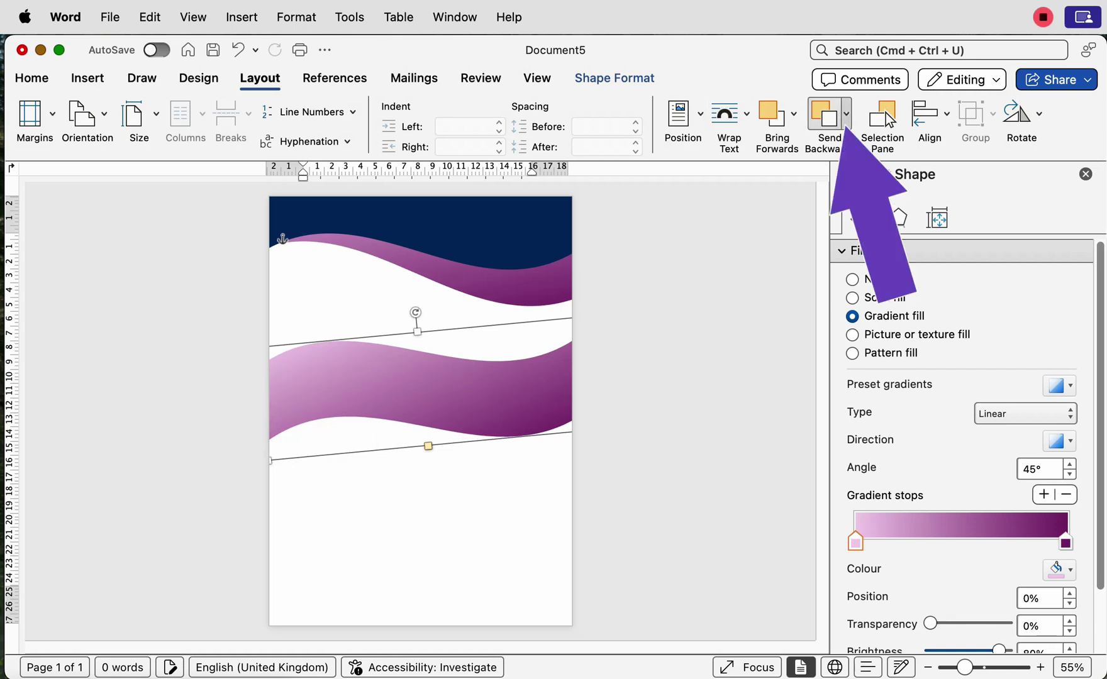
left_click(888, 166)
left_click_drag(456, 417, 446, 259)
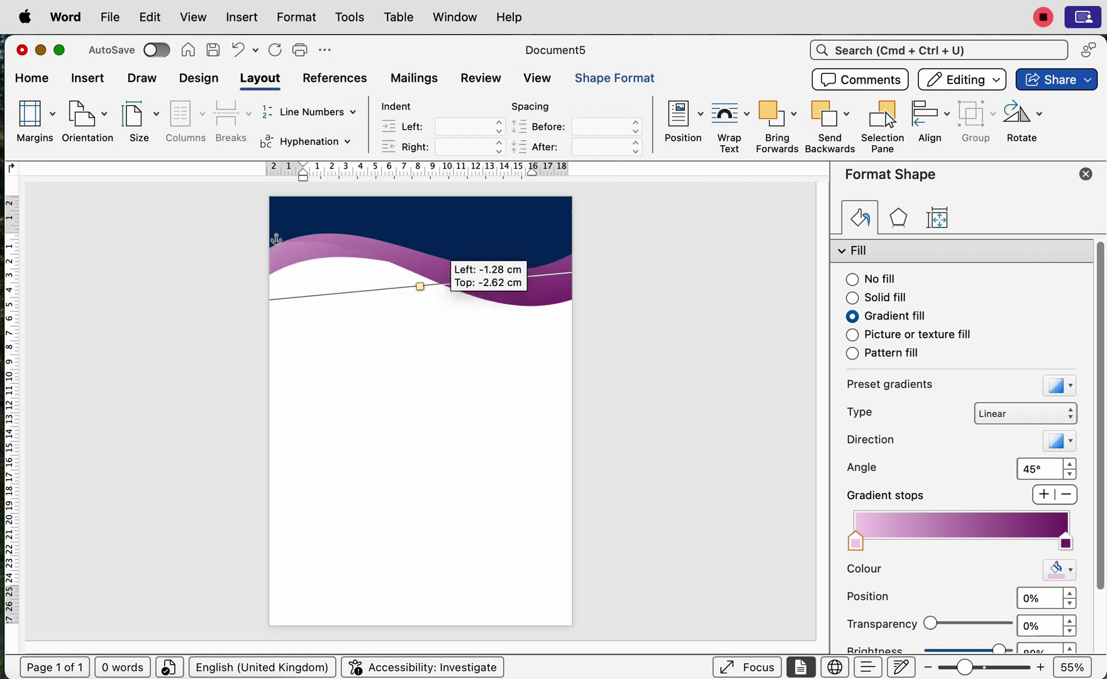
left_click_drag(444, 283, 444, 282)
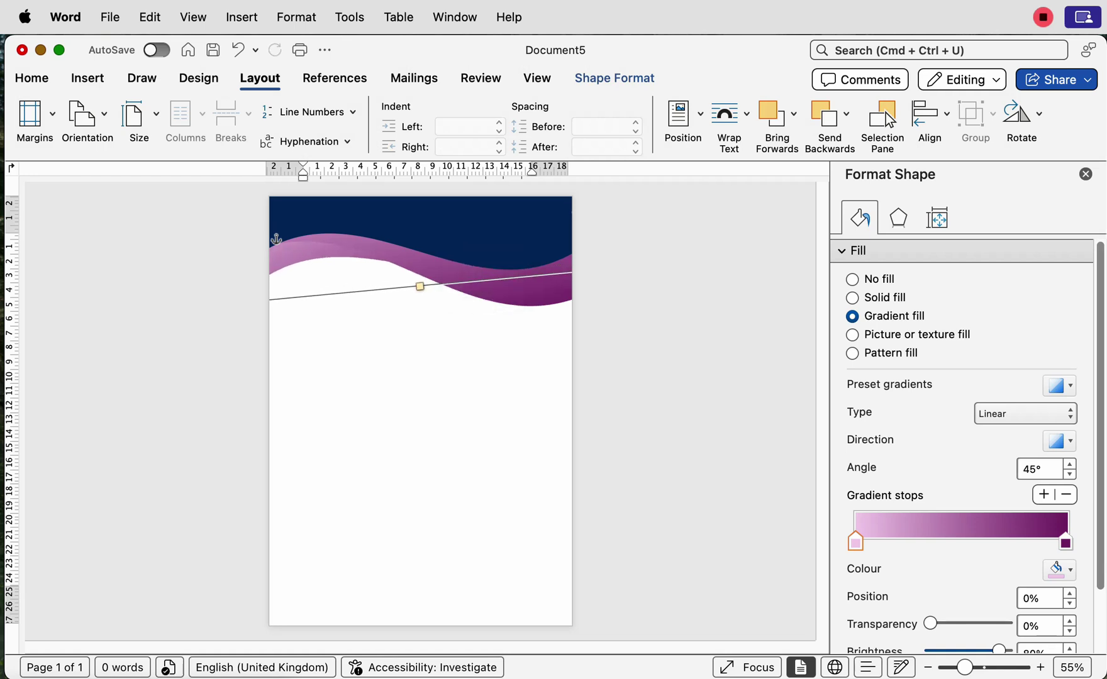
Step: Pick the gradient direction that sets the wave's linear angle to 180°
left_click(1063, 440)
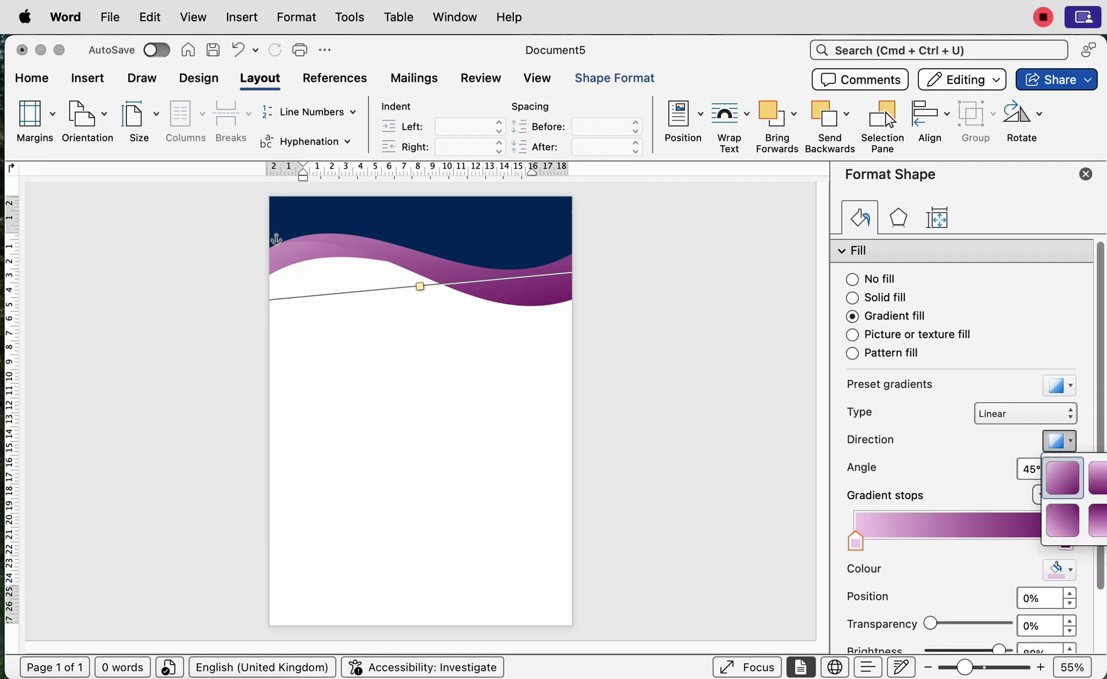
left_click(1099, 520)
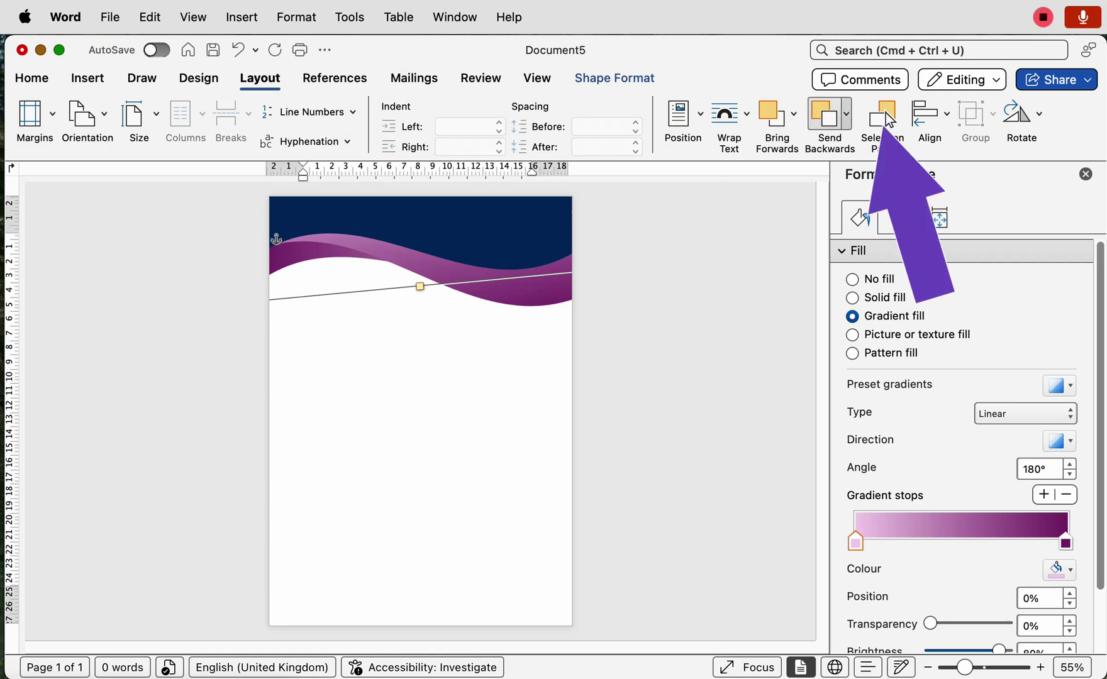
Step: Select all three Wave 1 items in the Selection Pane and Option-drag a copy lower down
left_click(887, 120)
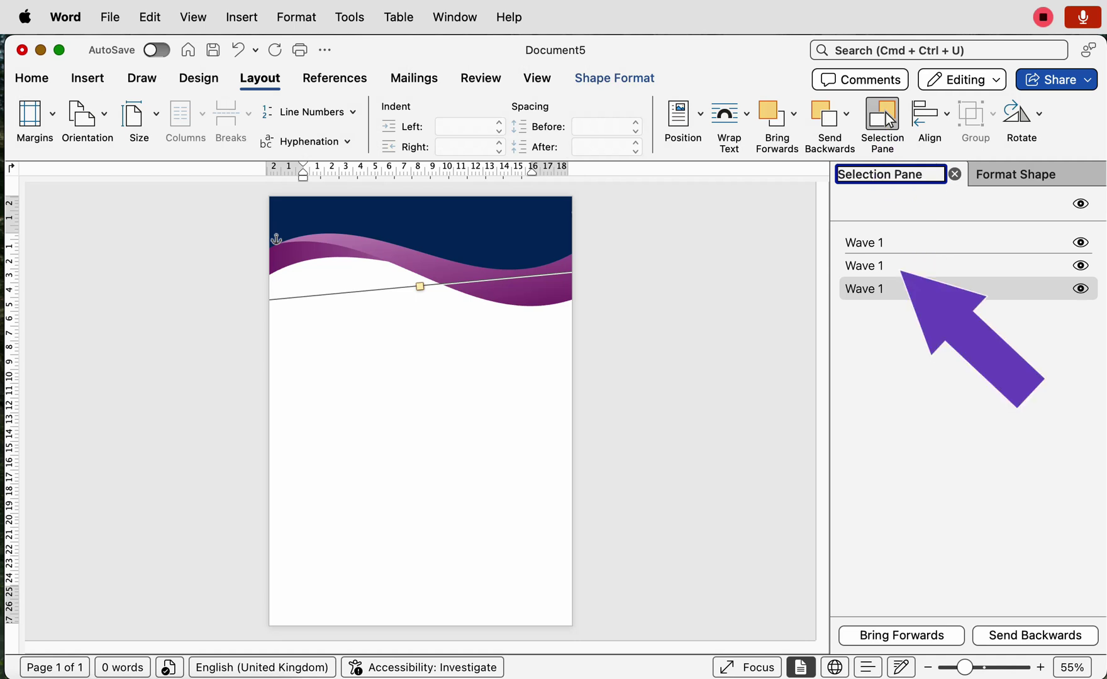
left_click(864, 242)
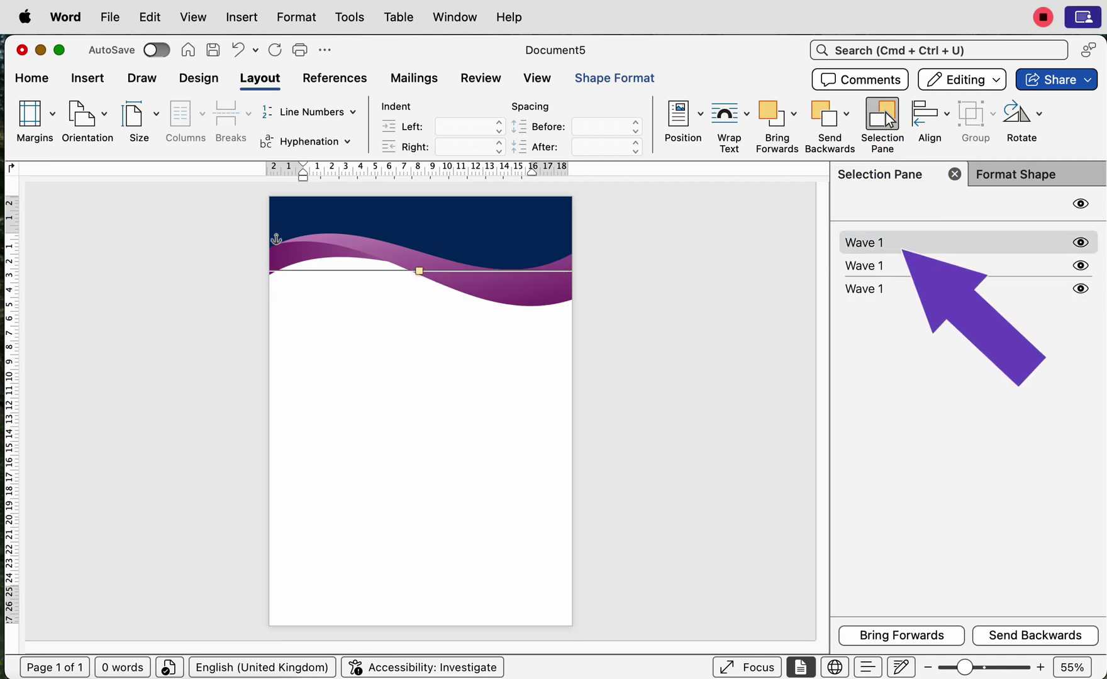
left_click(865, 289, "shift")
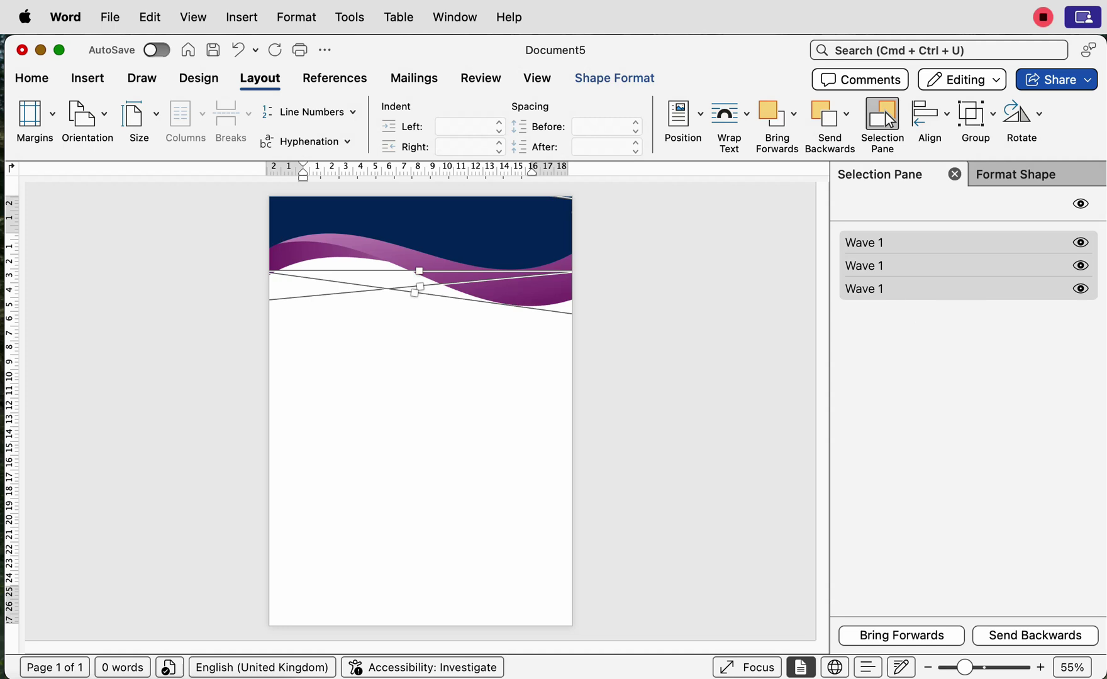
left_click_drag(478, 280, 481, 539)
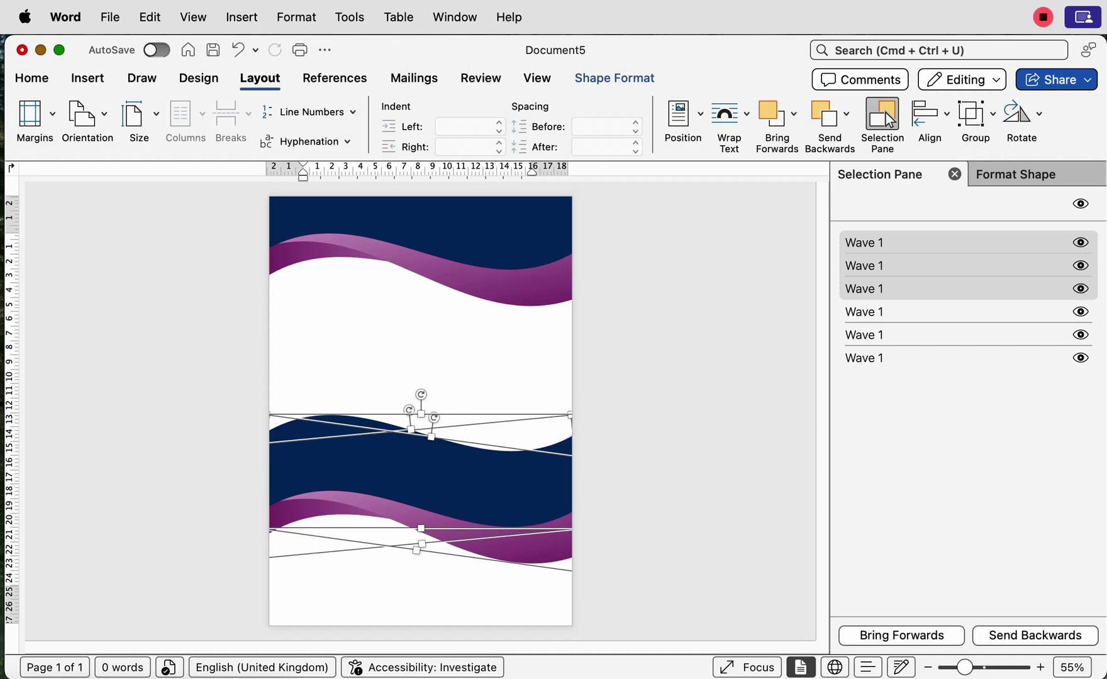
Step: Group the three copied waves, rotate the group 180°, and move it to the page bottom
left_click(977, 115)
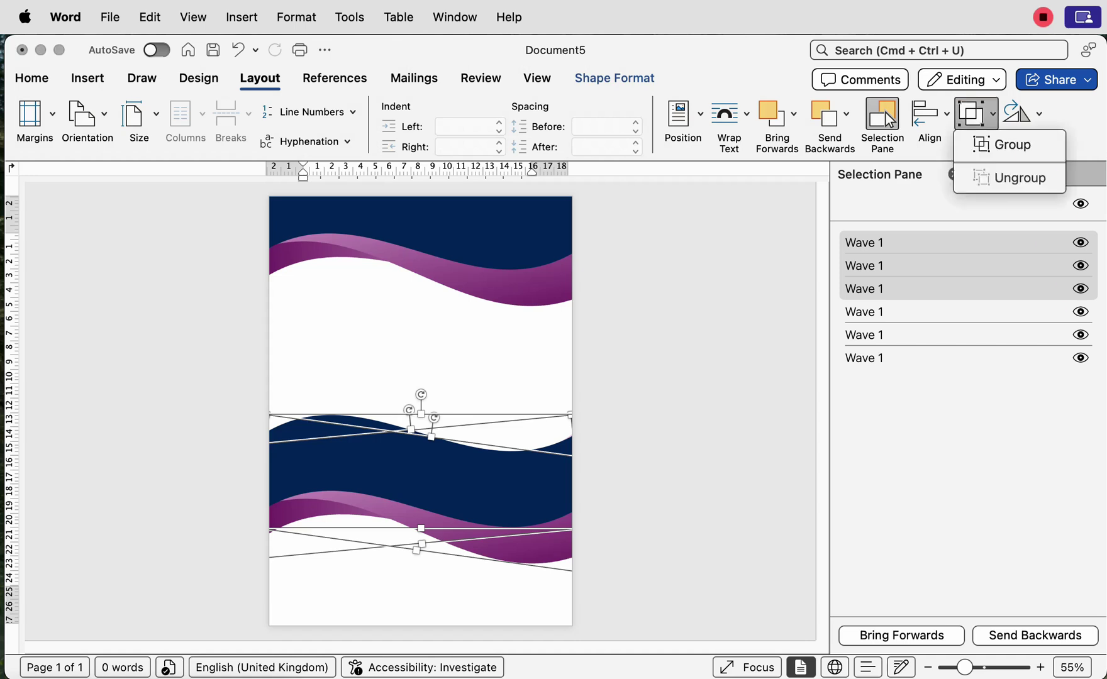
left_click(1013, 145)
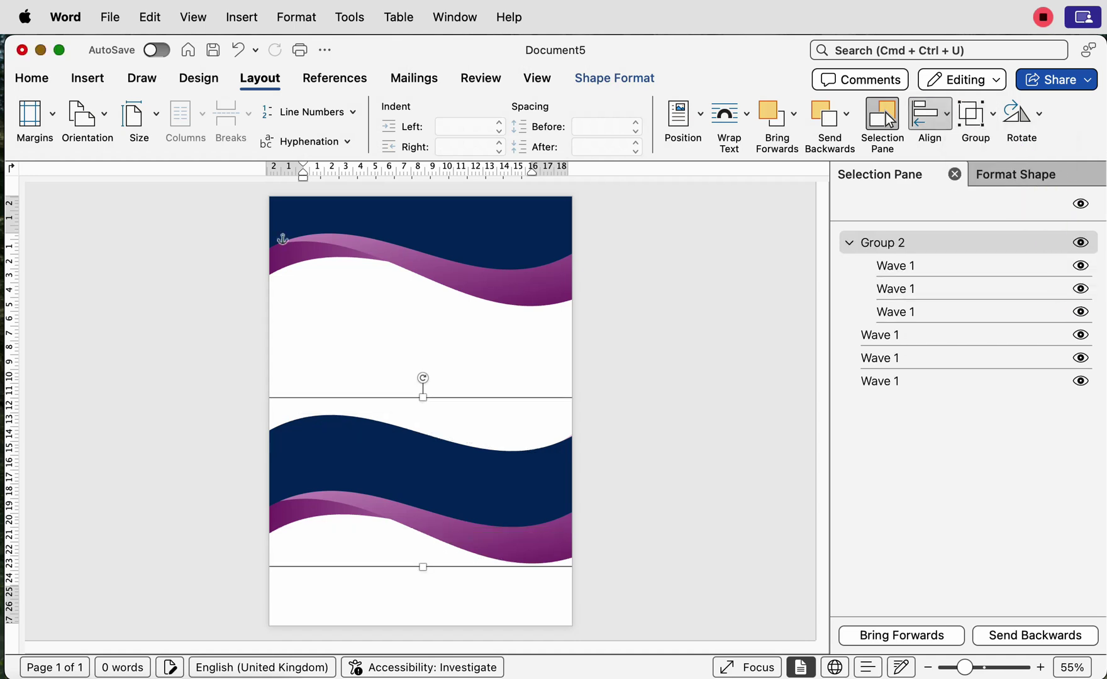
left_click_drag(423, 377, 416, 587)
left_click_drag(451, 479, 441, 607)
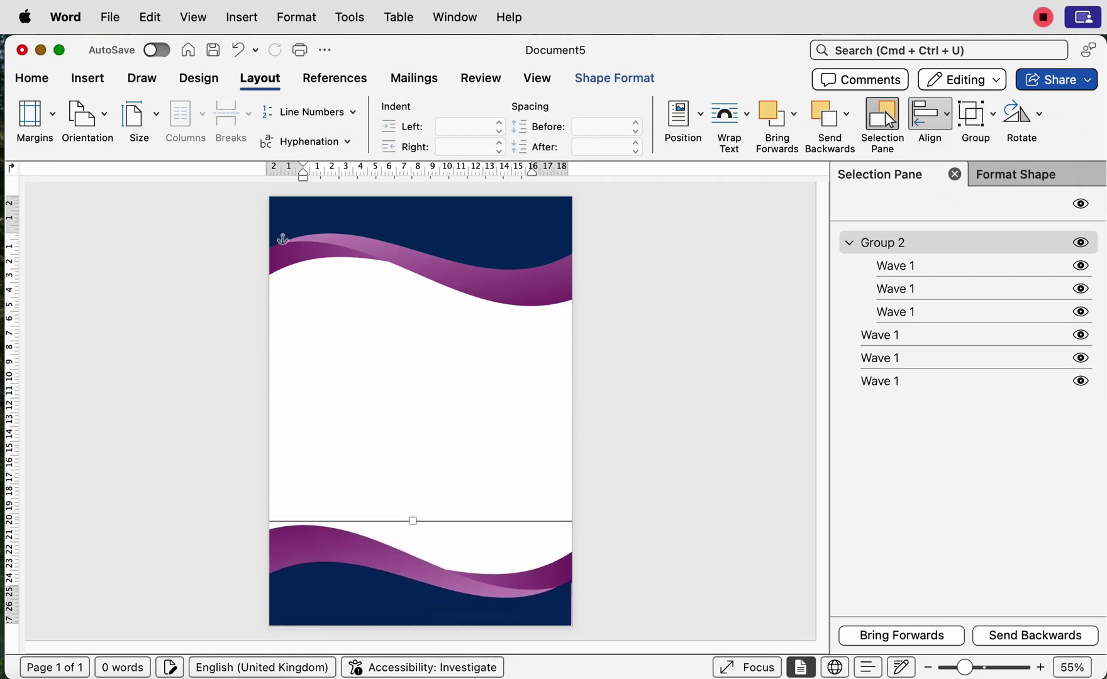
Step: Ungroup the flipped footer waves back into separate shapes and deselect them
left_click(975, 113)
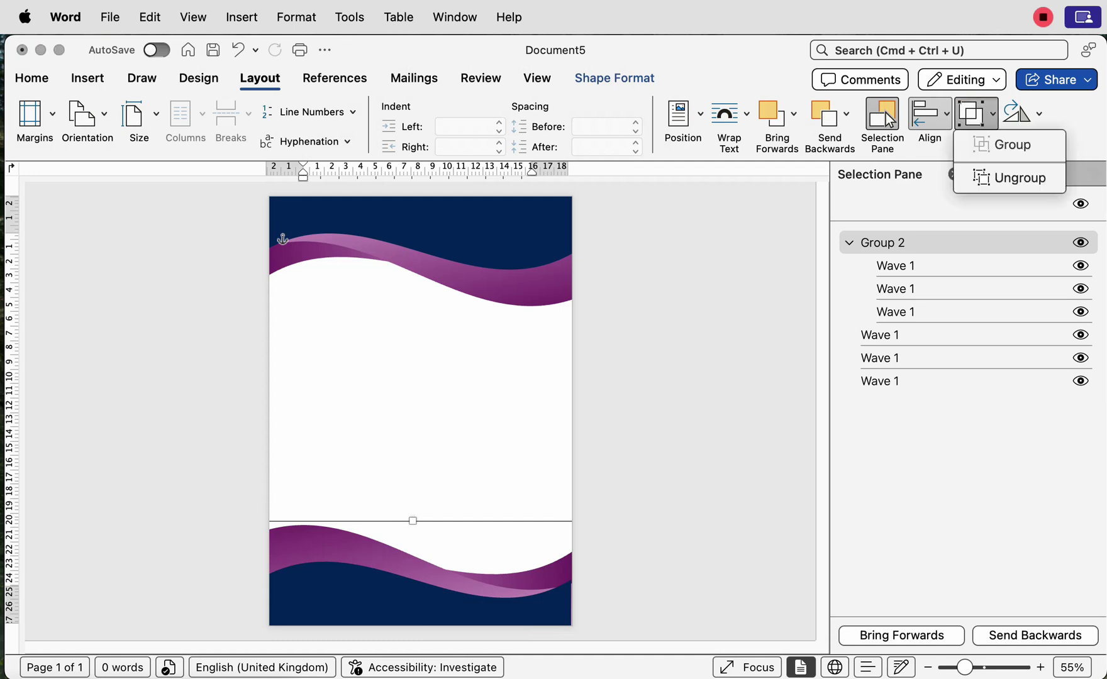
left_click(1012, 178)
left_click(305, 237)
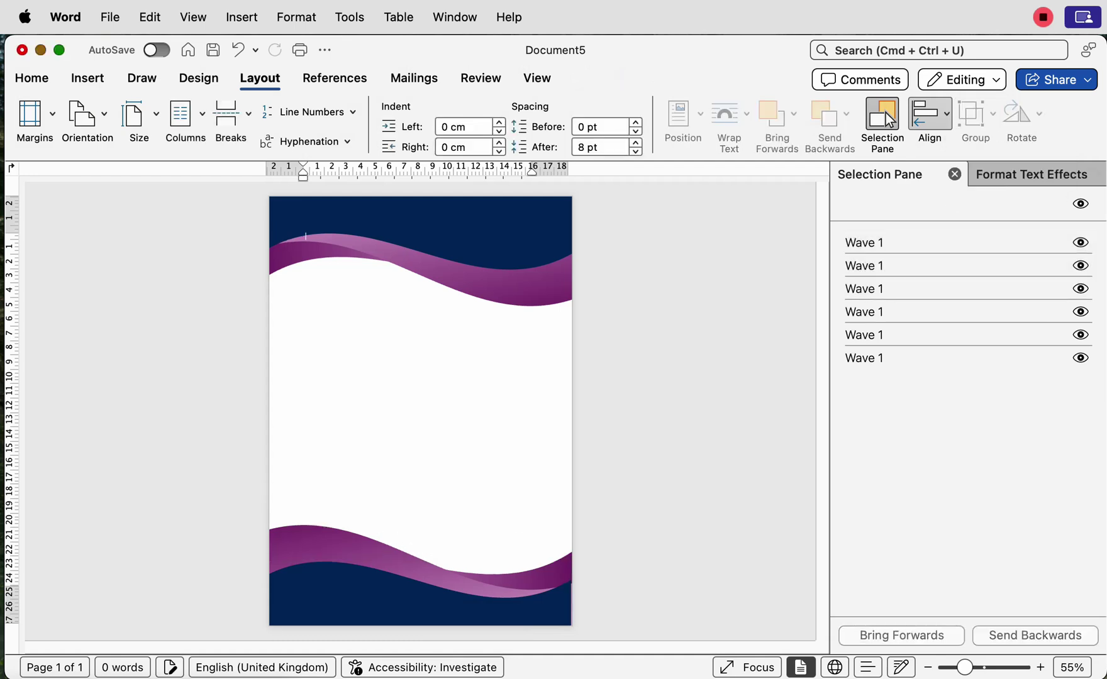
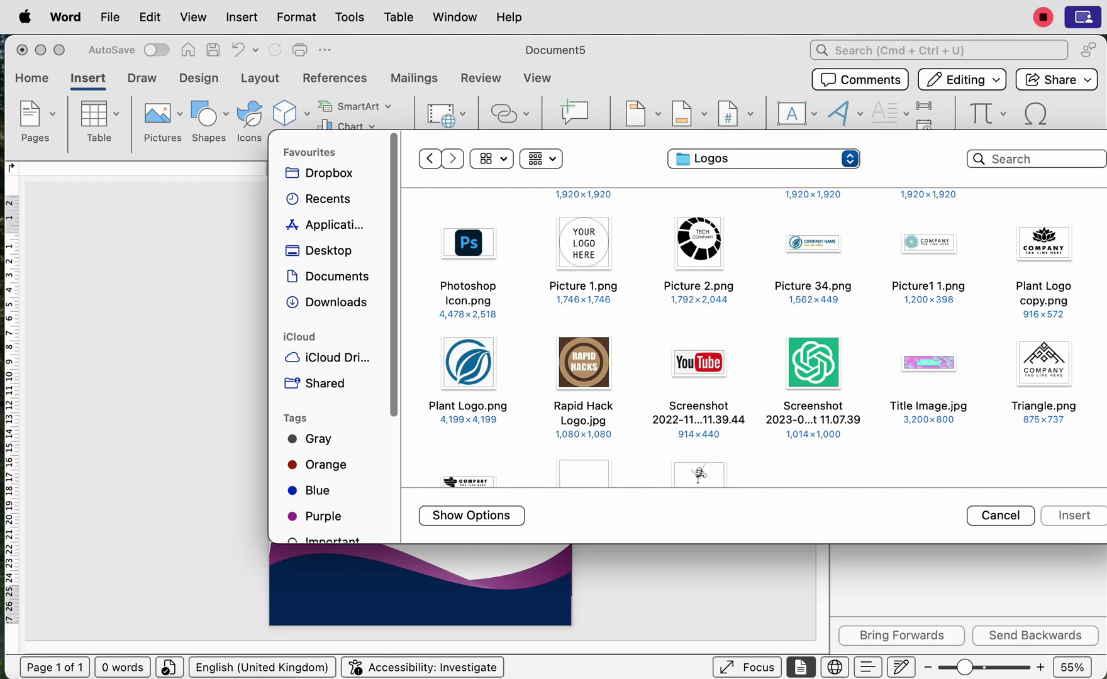
Step: Move the company-name and tagline group to the top right of the navy header
left_click(1000, 515)
left_click_drag(415, 255, 532, 248)
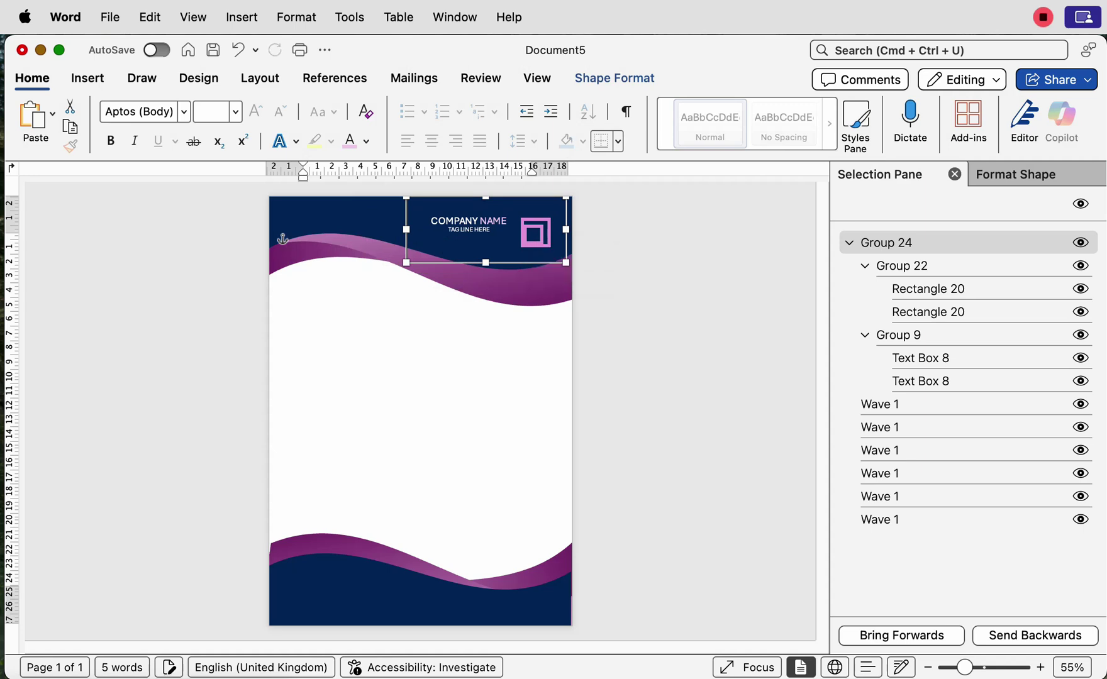
key("Down")
key("Down")
key("Down")
key("Down")
key("Down")
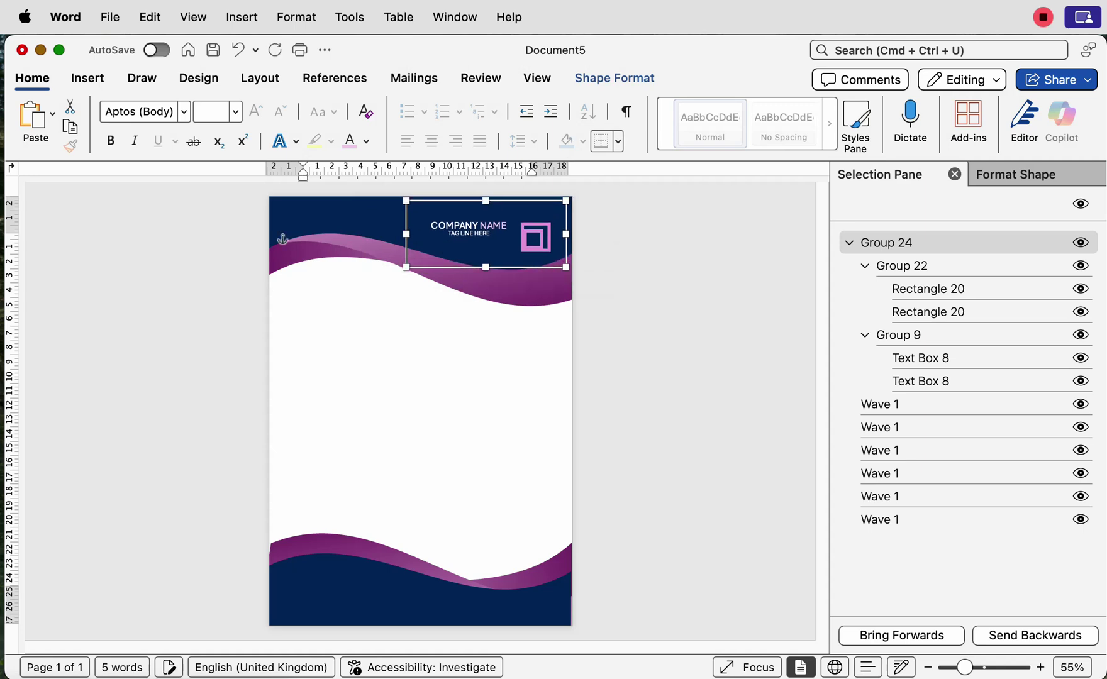
key("Up")
key("Left")
key("Left")
key("Left")
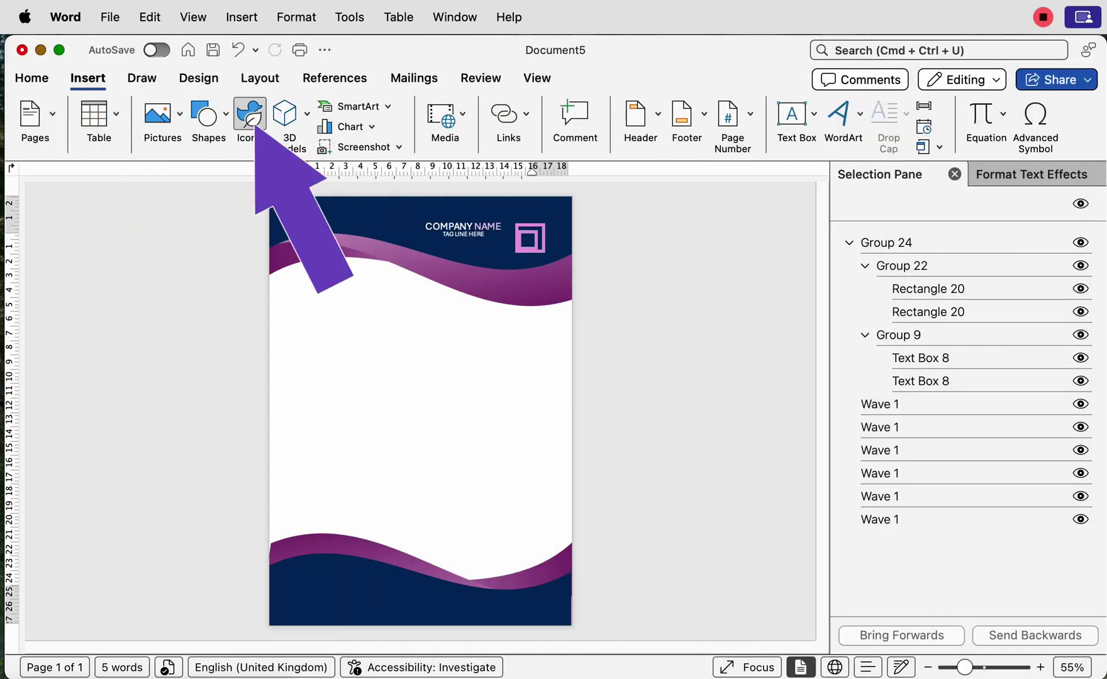
Step: Insert a location-pin stock icon and set its wrapping to In Front of Text
left_click(249, 116)
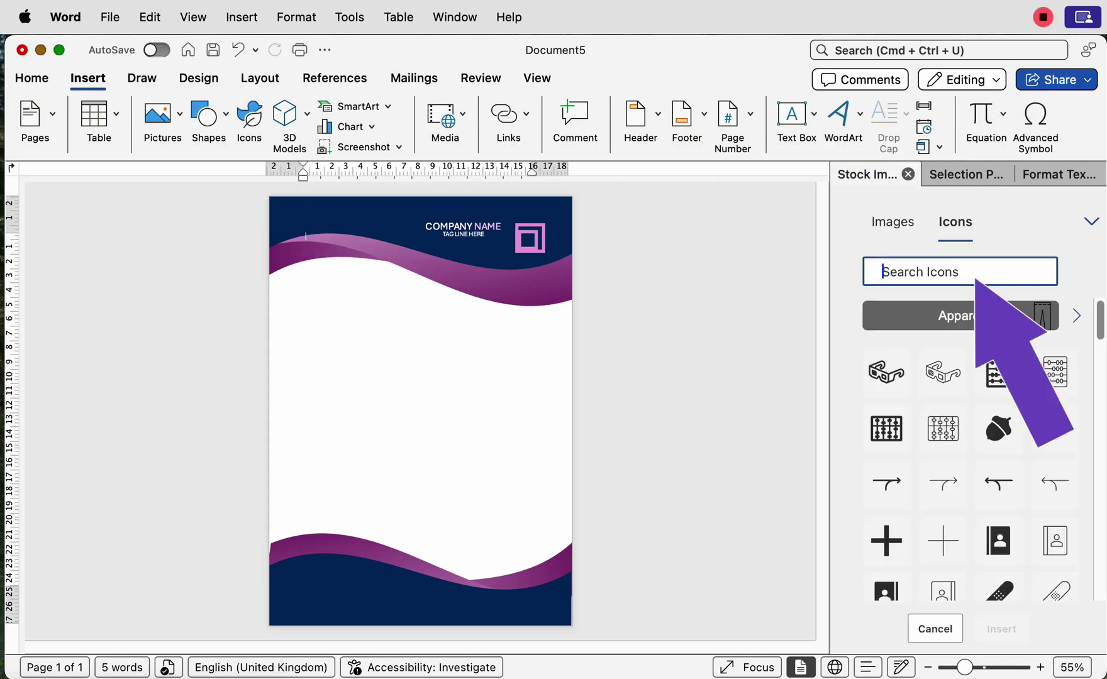
type("location")
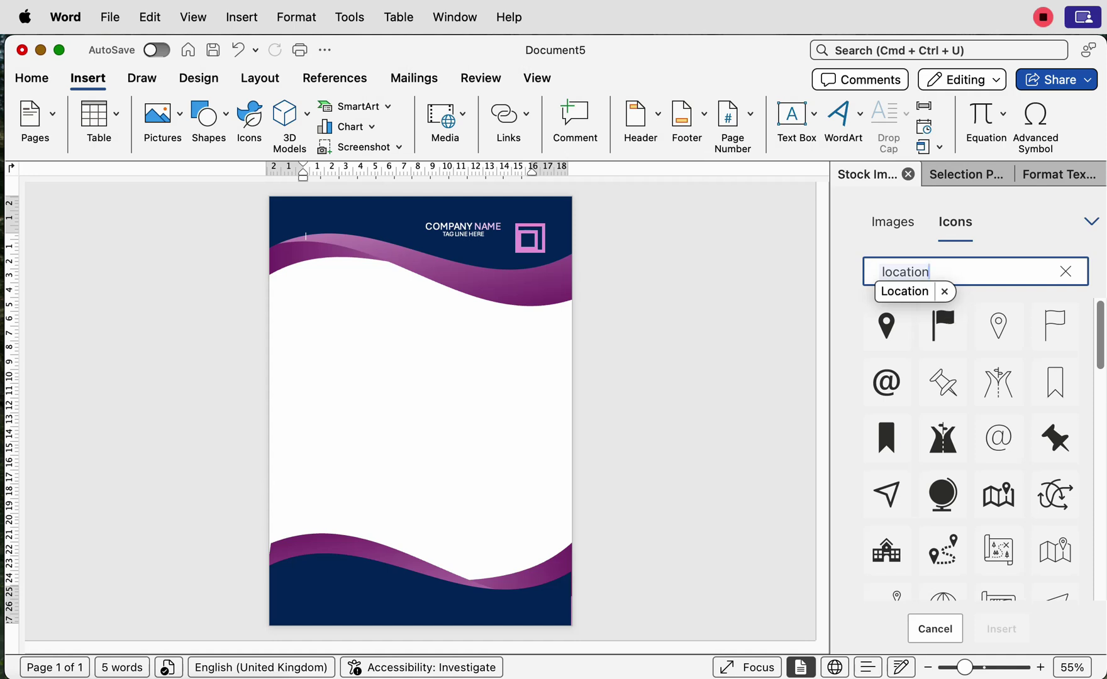
double_click(886, 326)
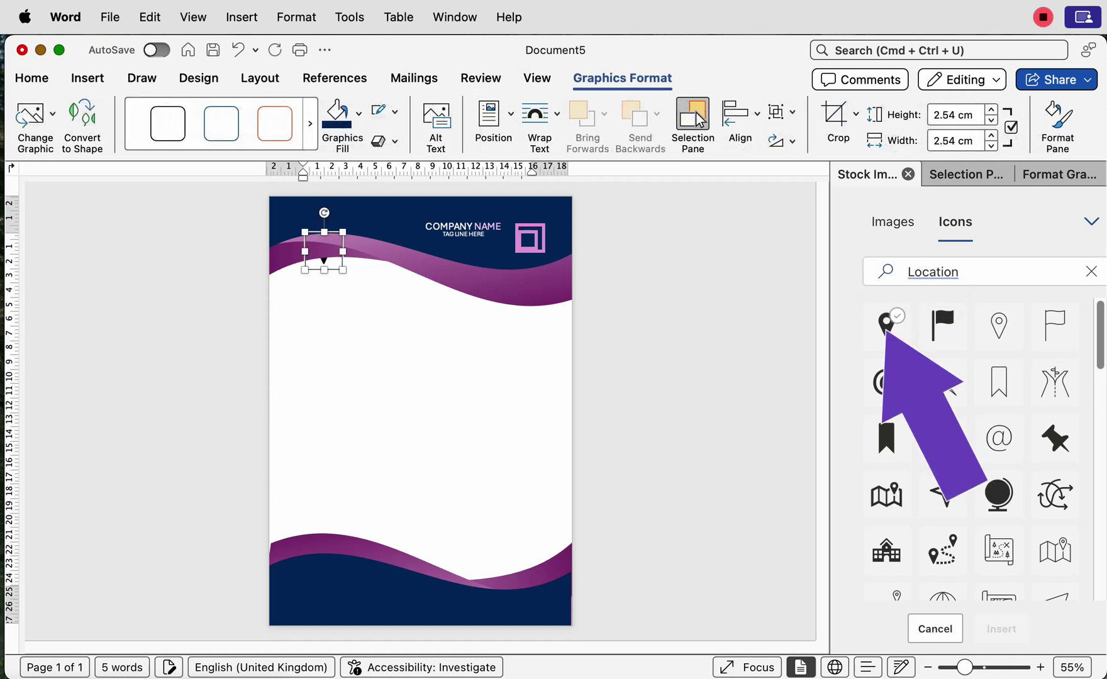
left_click(888, 324)
left_click(1001, 629)
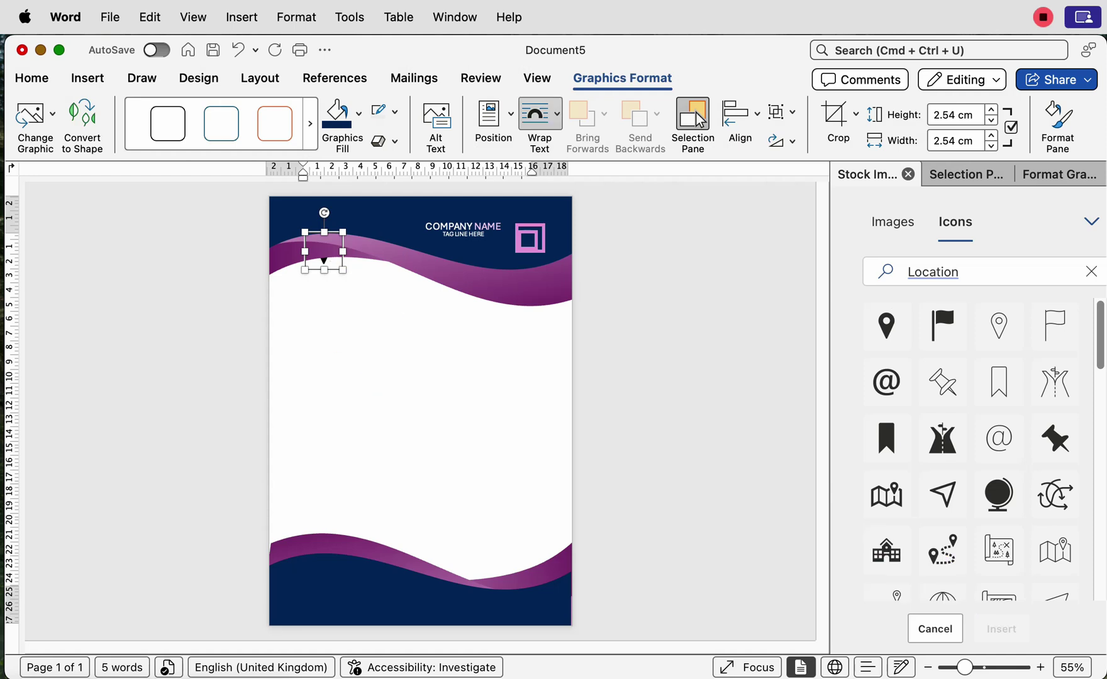
left_click(541, 113)
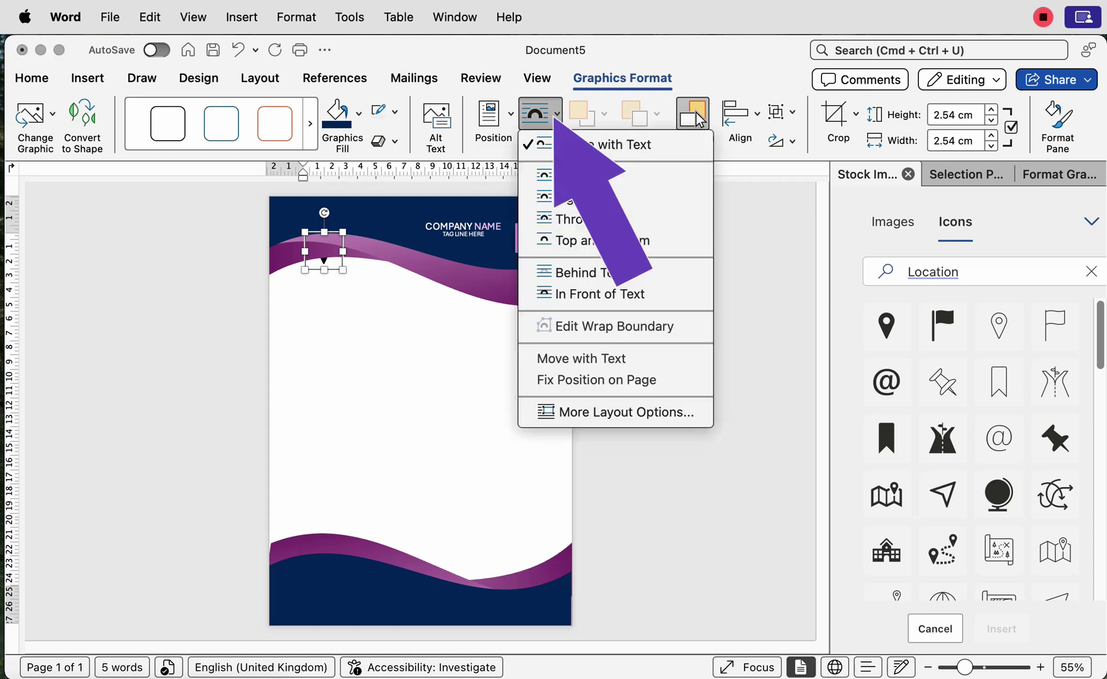
left_click(646, 293)
left_click(918, 279)
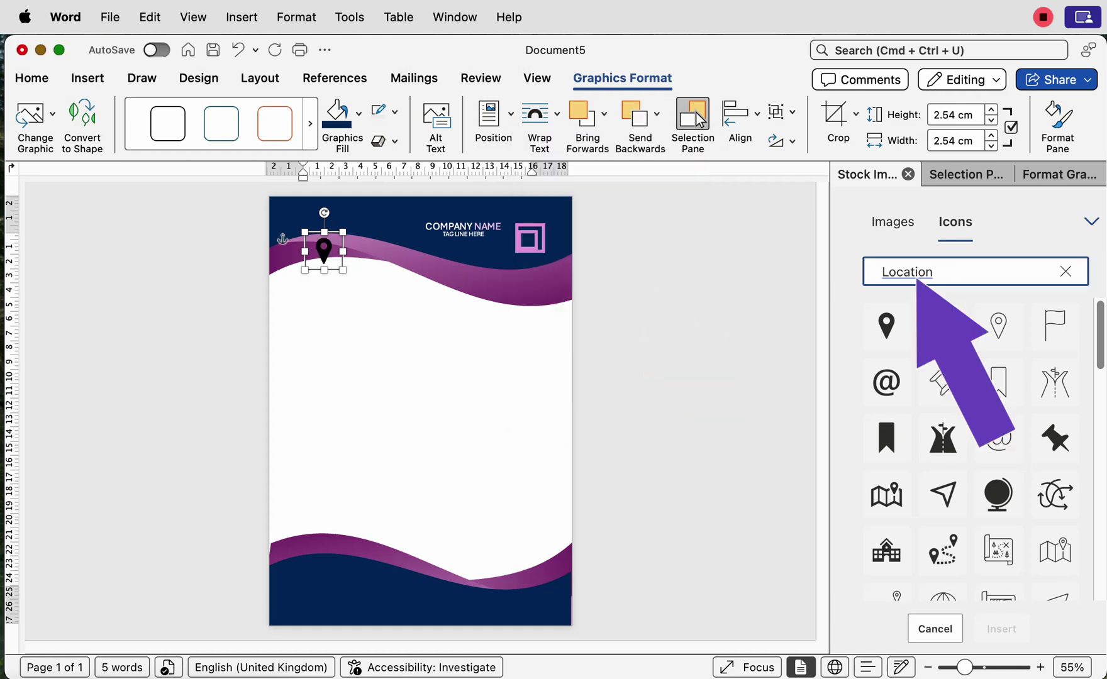
Step: Insert an outlined globe icon and set it In Front of Text
double_click(918, 280)
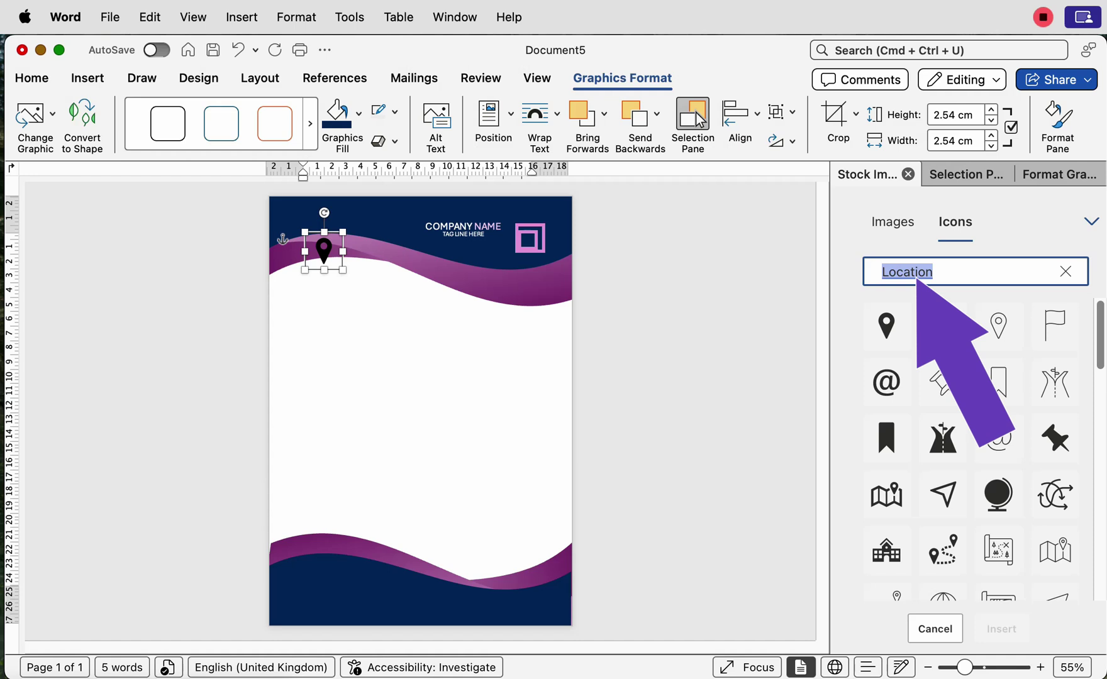
type("globe")
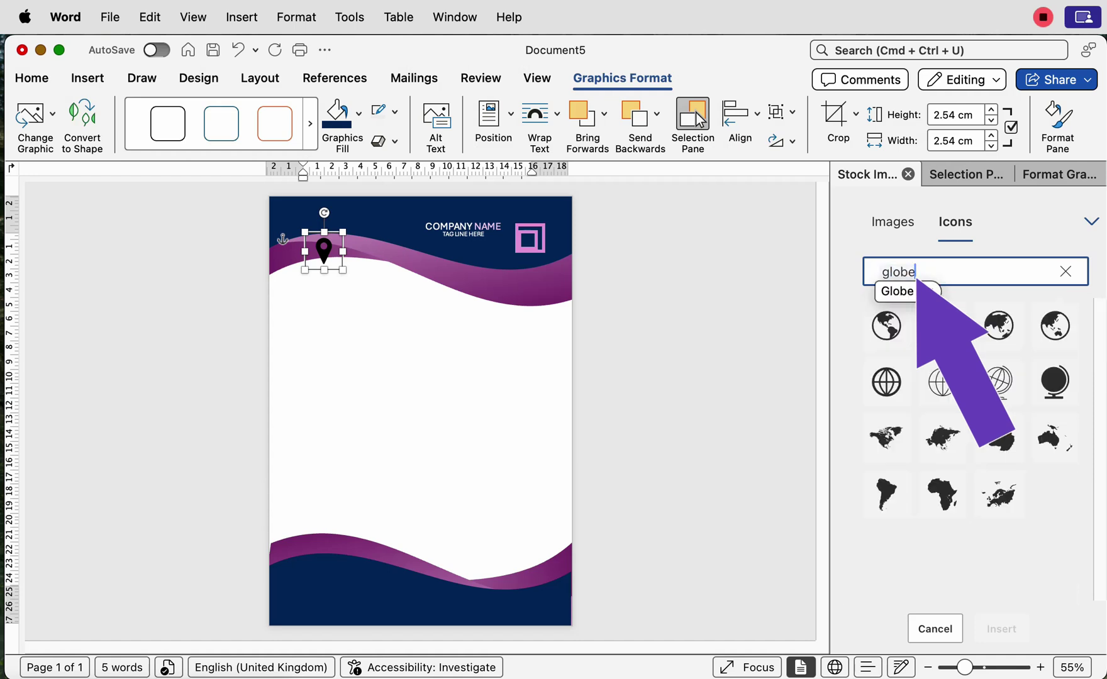
left_click(897, 291)
left_click(887, 382)
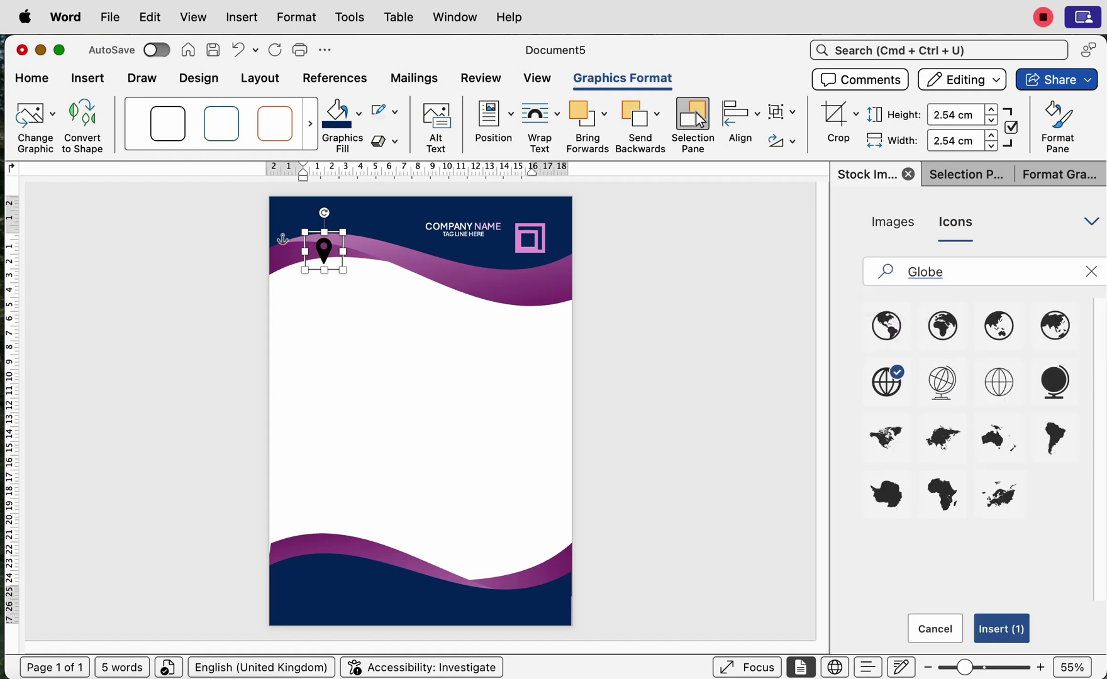
key("Return")
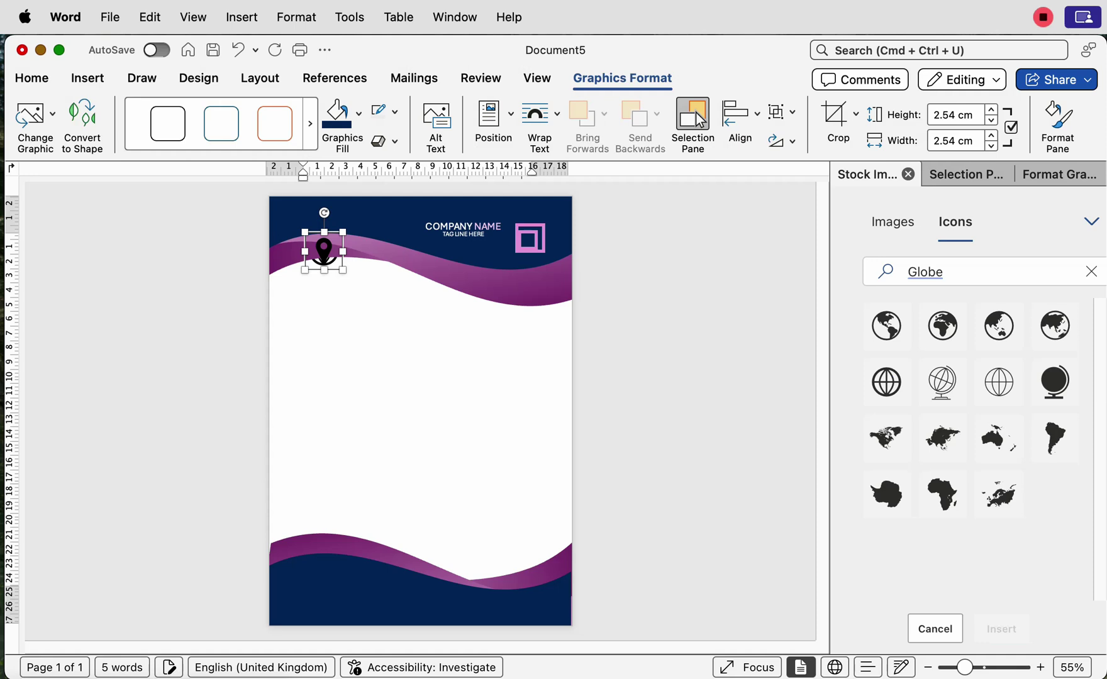
left_click(540, 119)
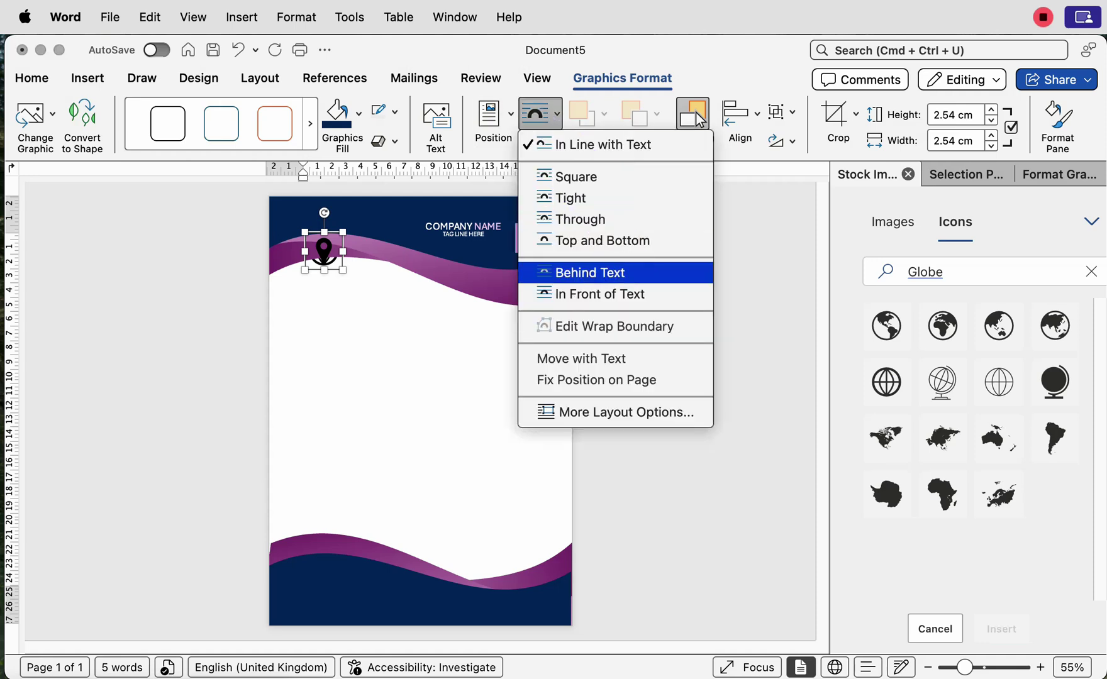
left_click(563, 294)
Step: Insert an envelope icon from the Email search and set it In Front of Text
left_click(975, 272)
type("email")
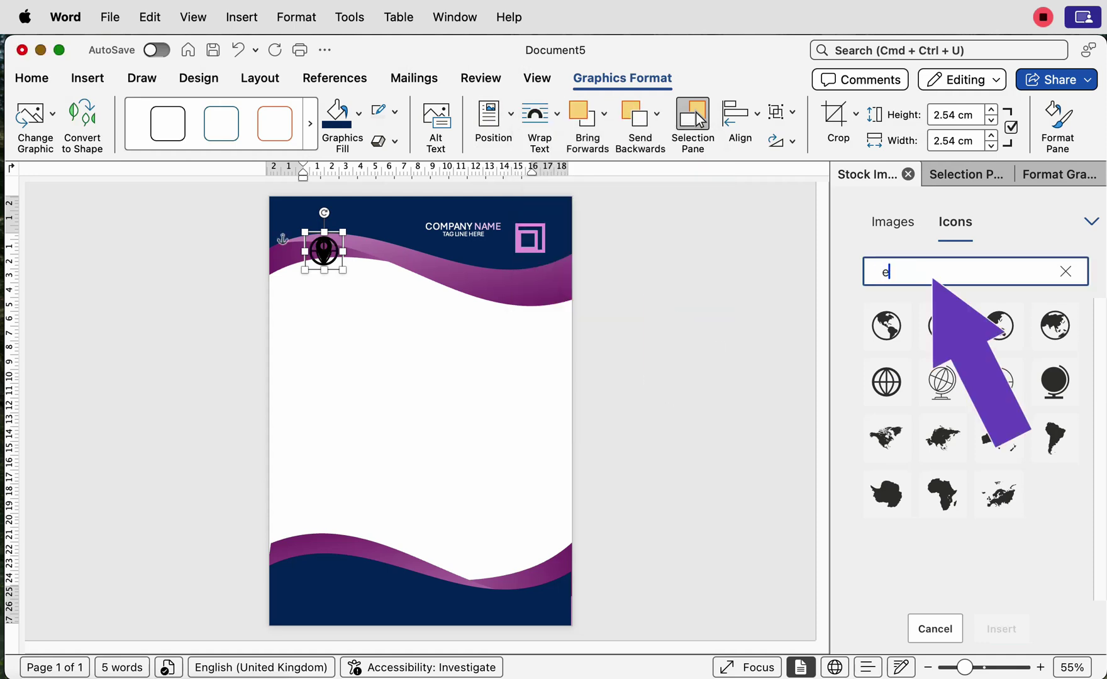
key("Return")
left_click(999, 382)
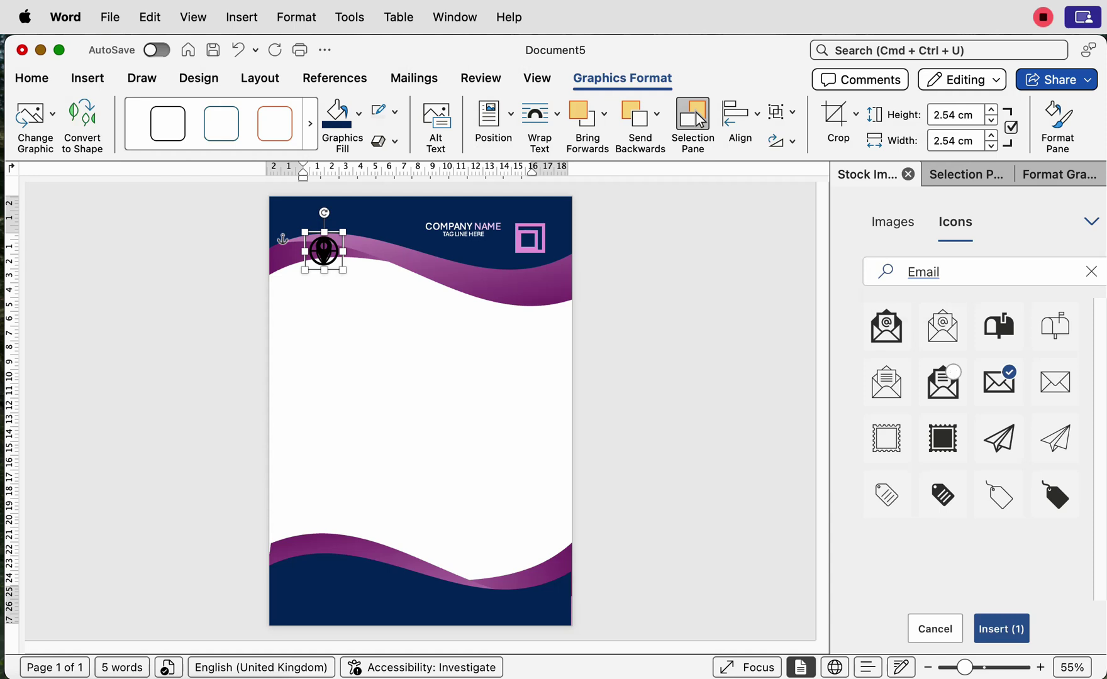
left_click(1002, 629)
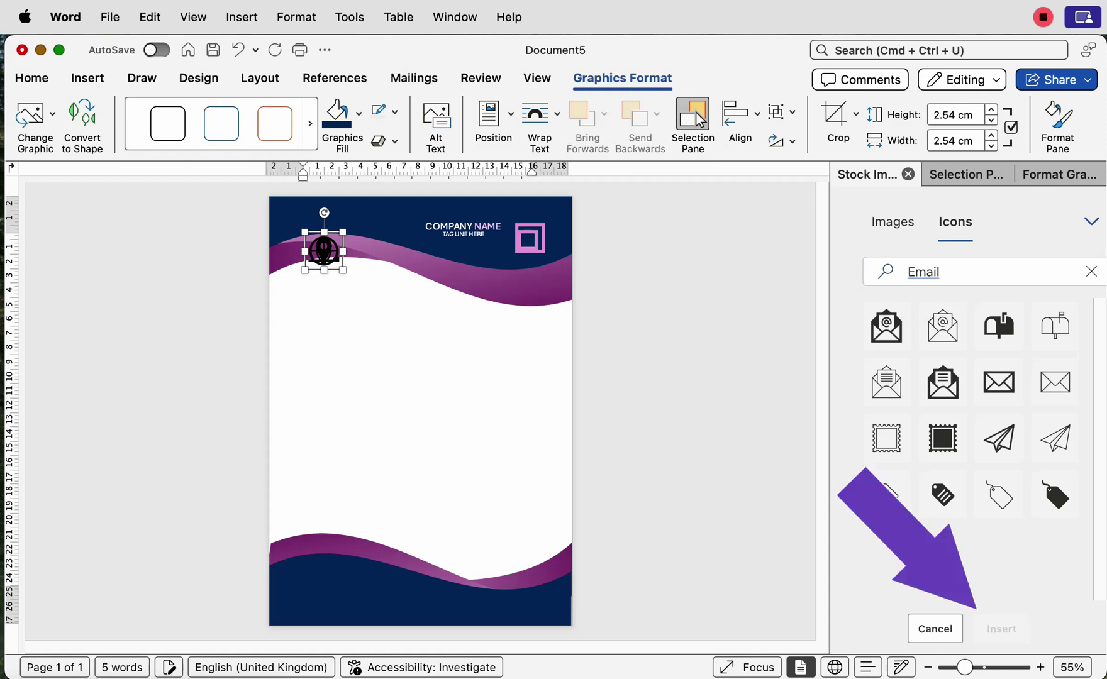
left_click(540, 116)
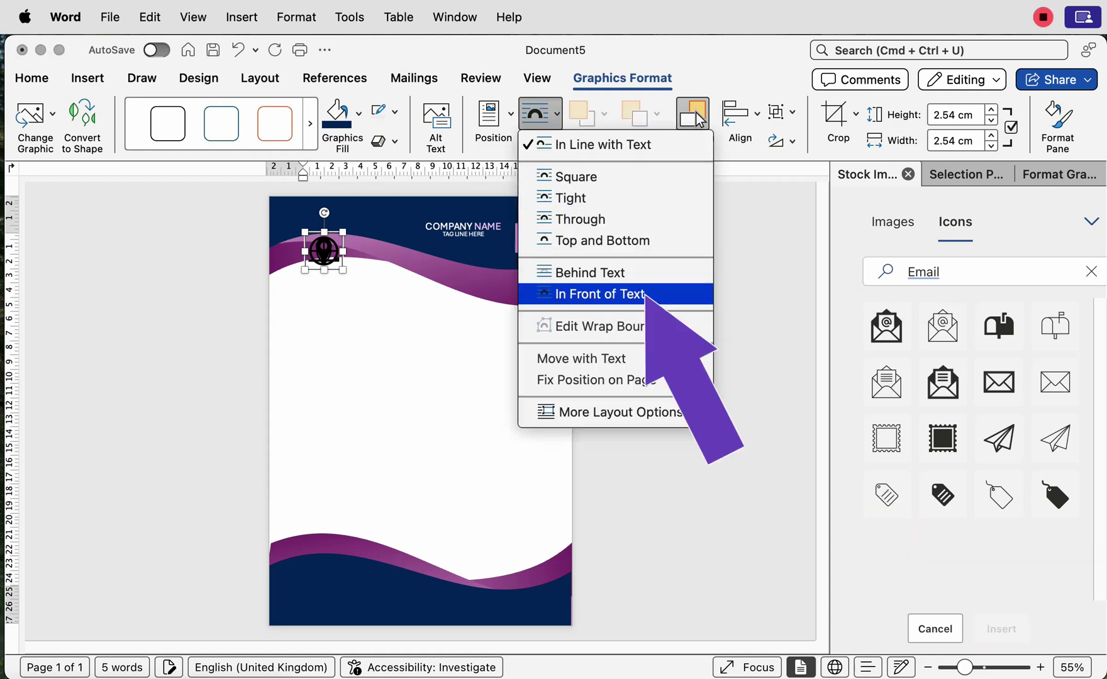
left_click(600, 294)
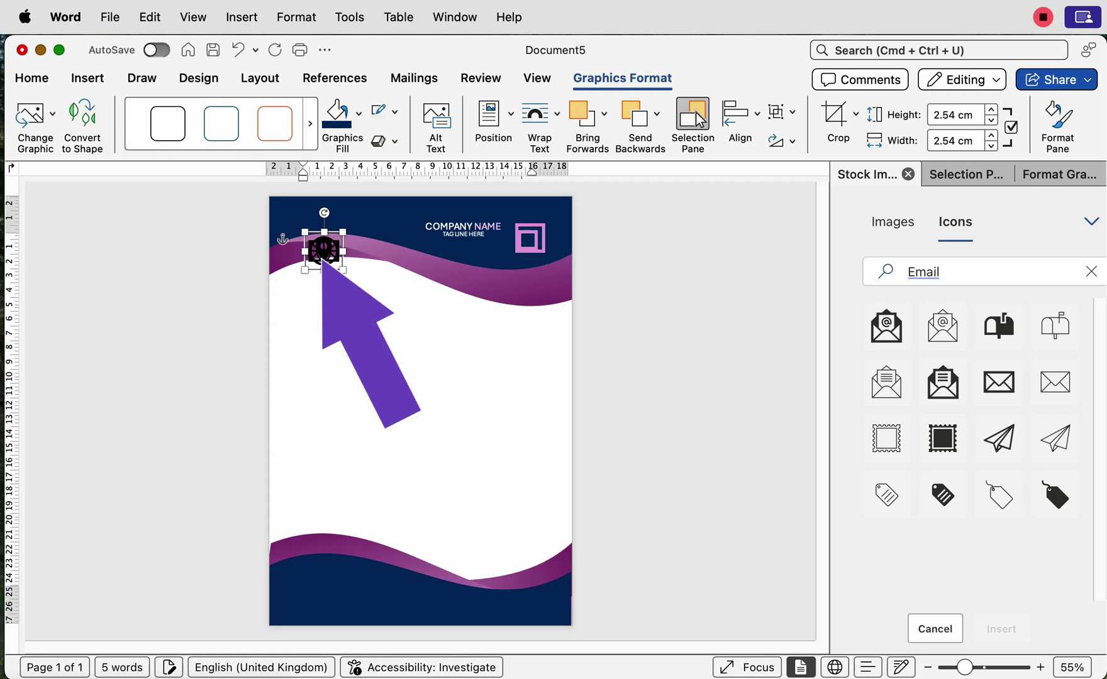
Step: Insert a desk-phone icon from the Phone search and set it In Front of Text
key("super+a")
key("BackSpace")
type("phone")
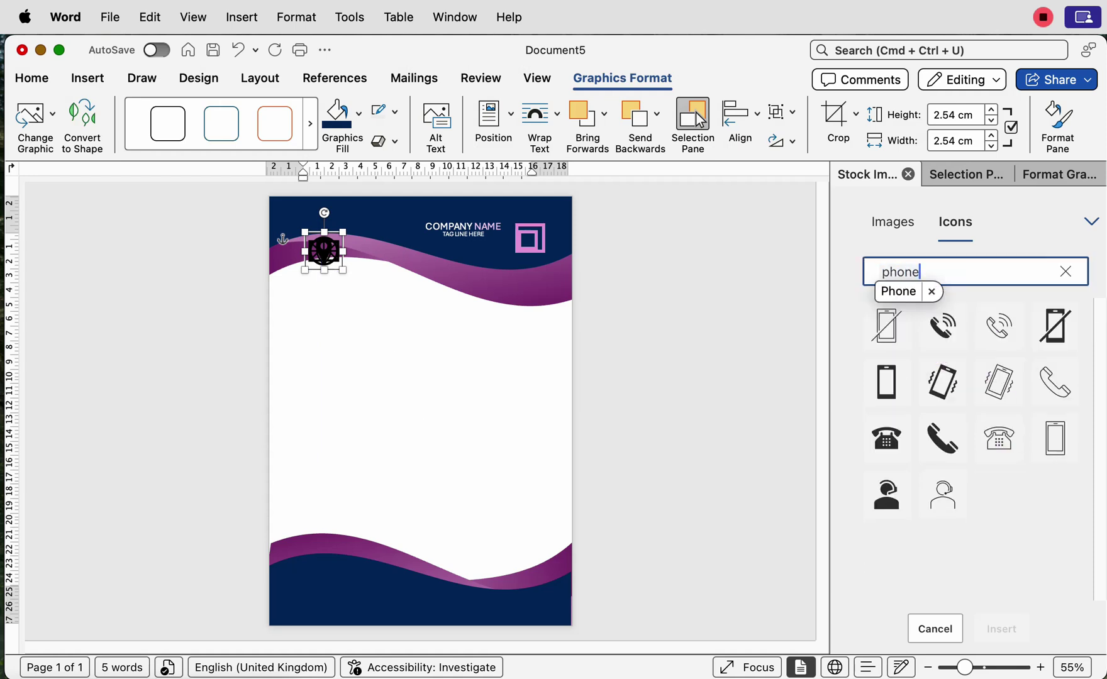
key("Return")
left_click(887, 437)
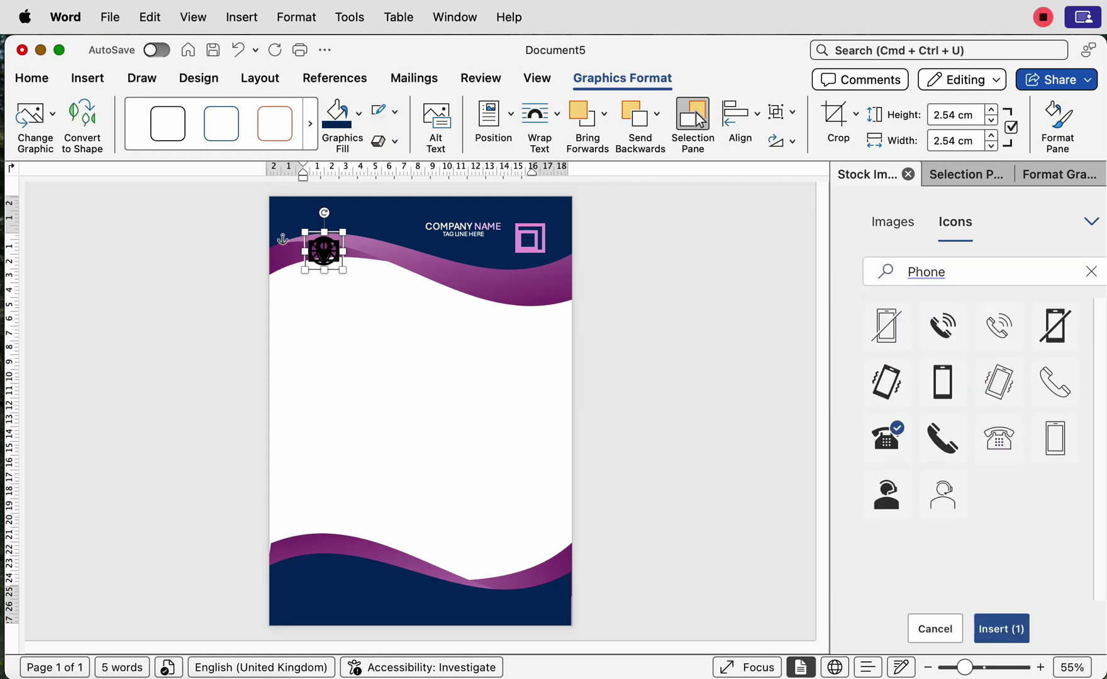
left_click(886, 438)
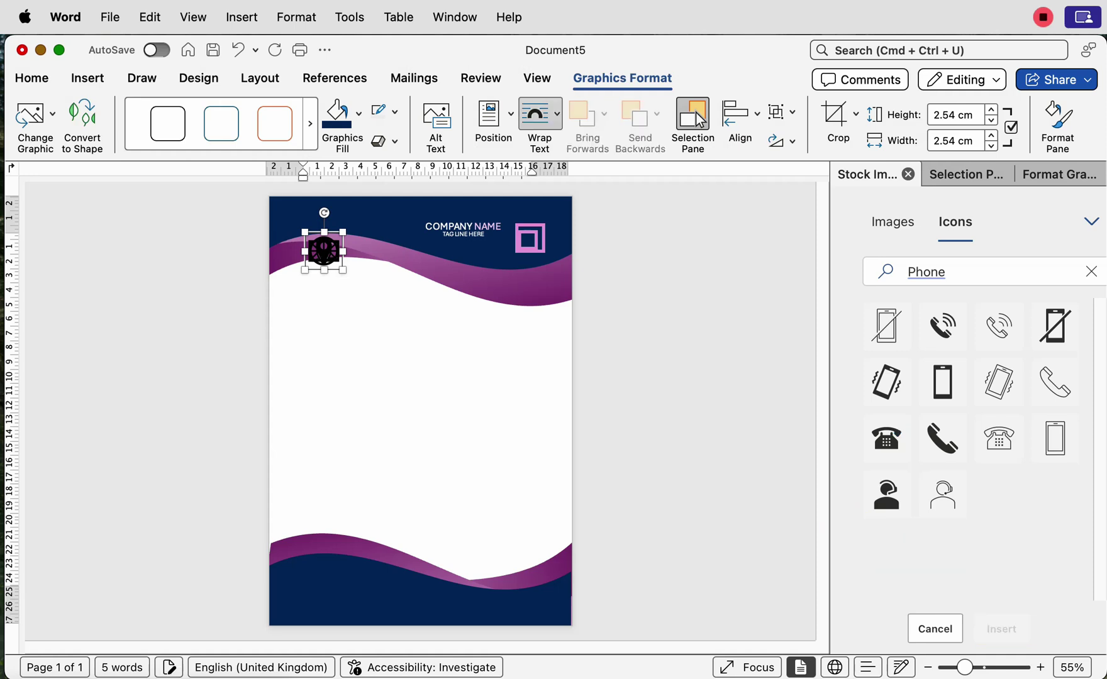
left_click(539, 113)
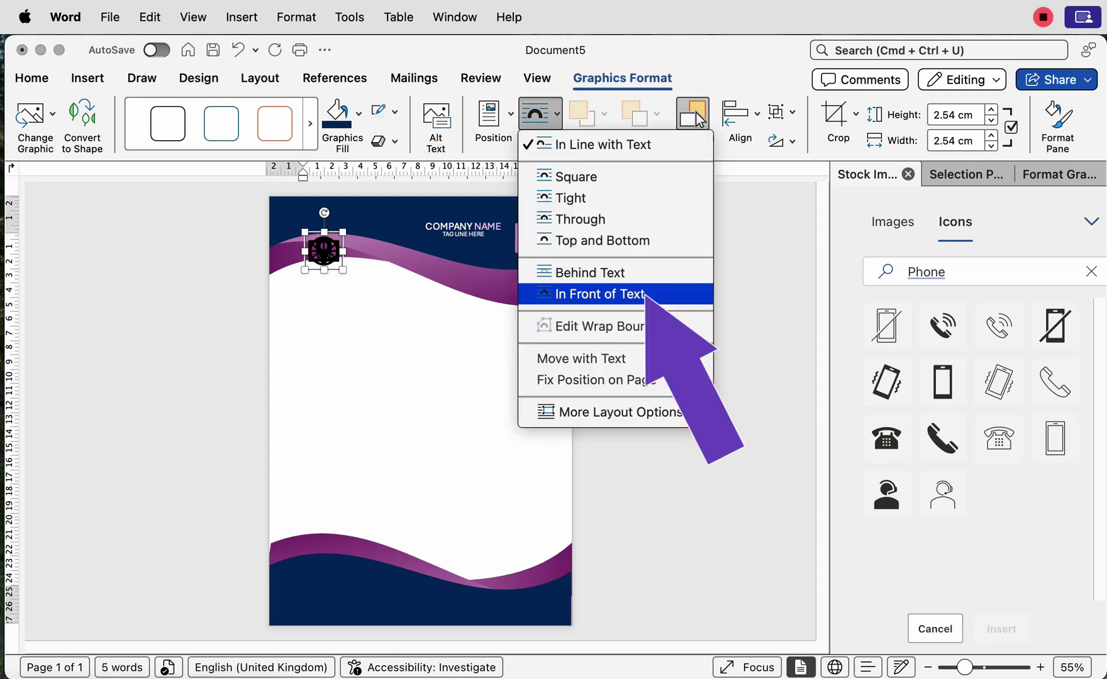
key("Return")
Step: Select Graphic 4 through Graphic 7 and nudge them down below the header wave
scroll(696, 111, "up", 5)
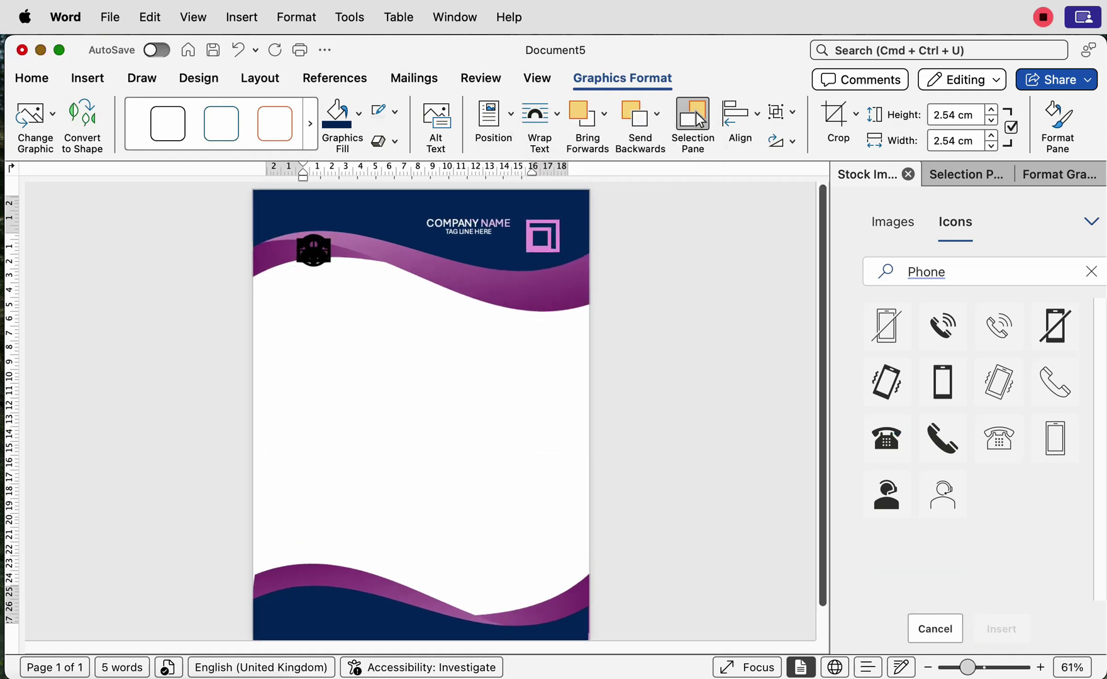
scroll(695, 111, "up", 5)
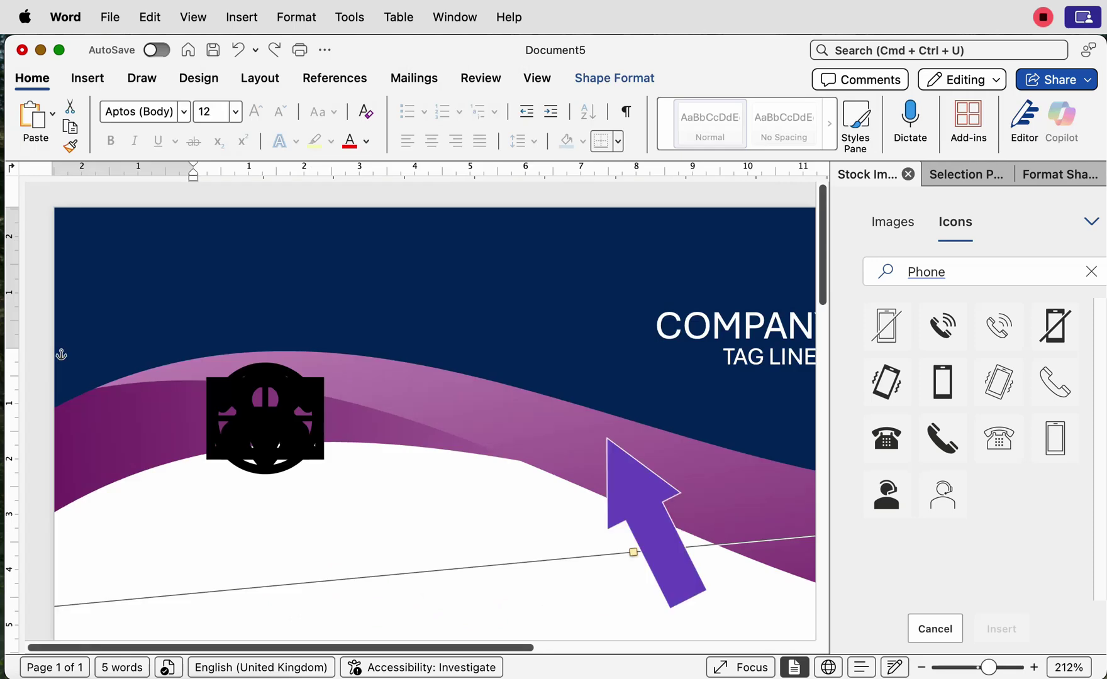
left_click(966, 175)
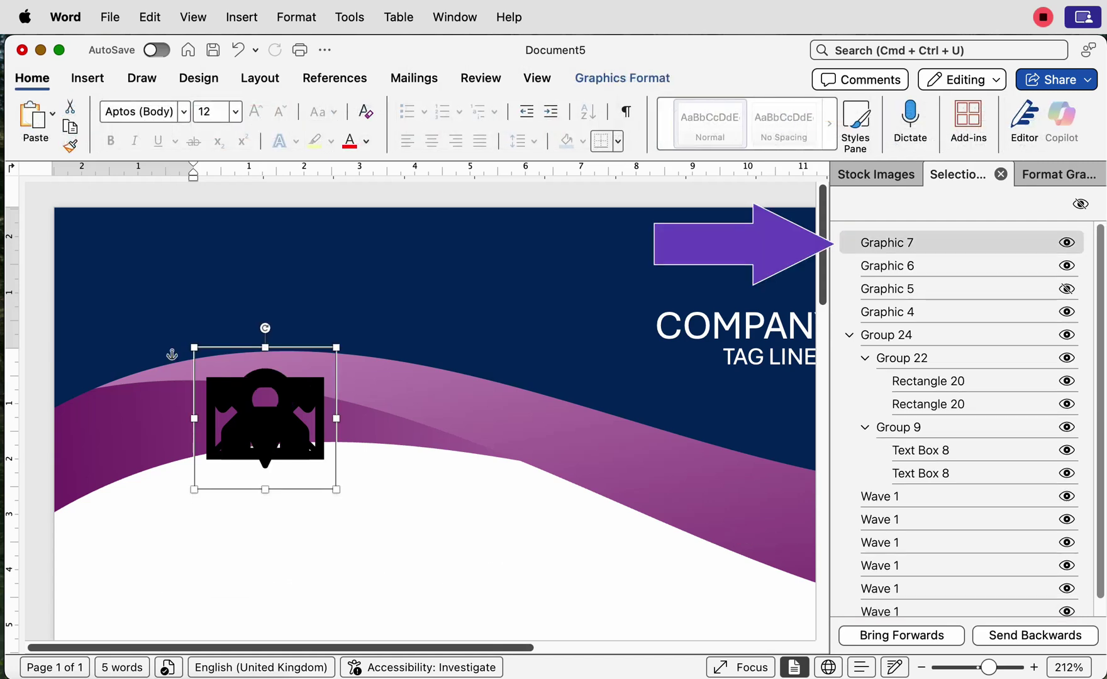
left_click(887, 311, "shift")
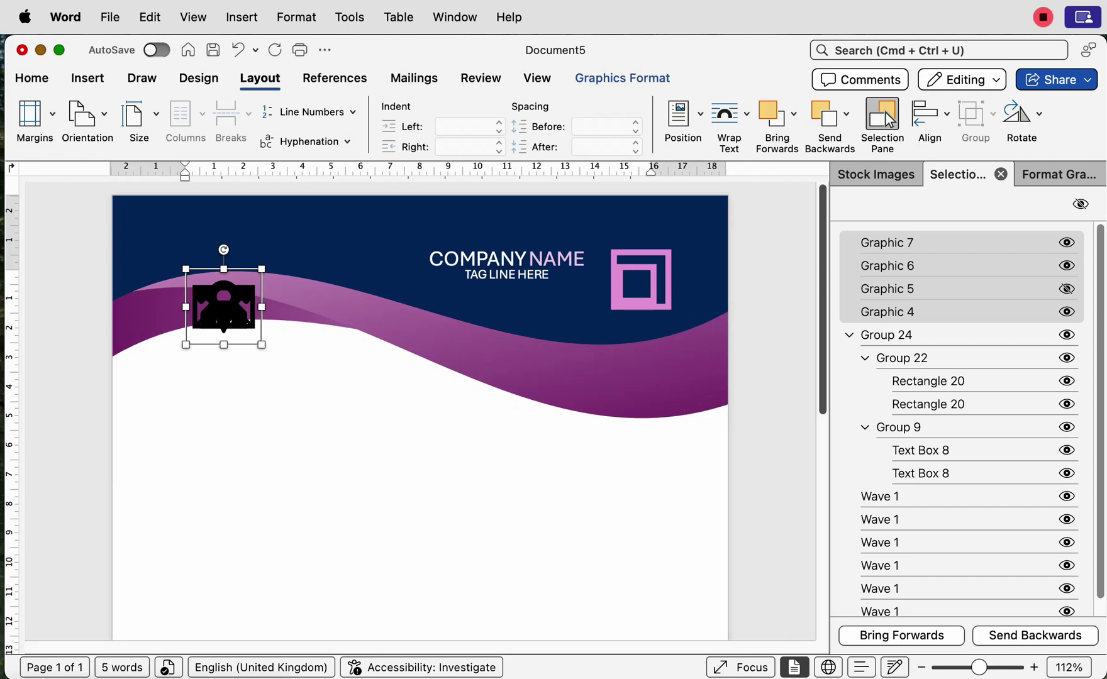
key("Down")
key("Down")
key("Down")
key("Down")
key("Down")
key("Down")
key("Down")
key("Down")
key("Down")
key("Down")
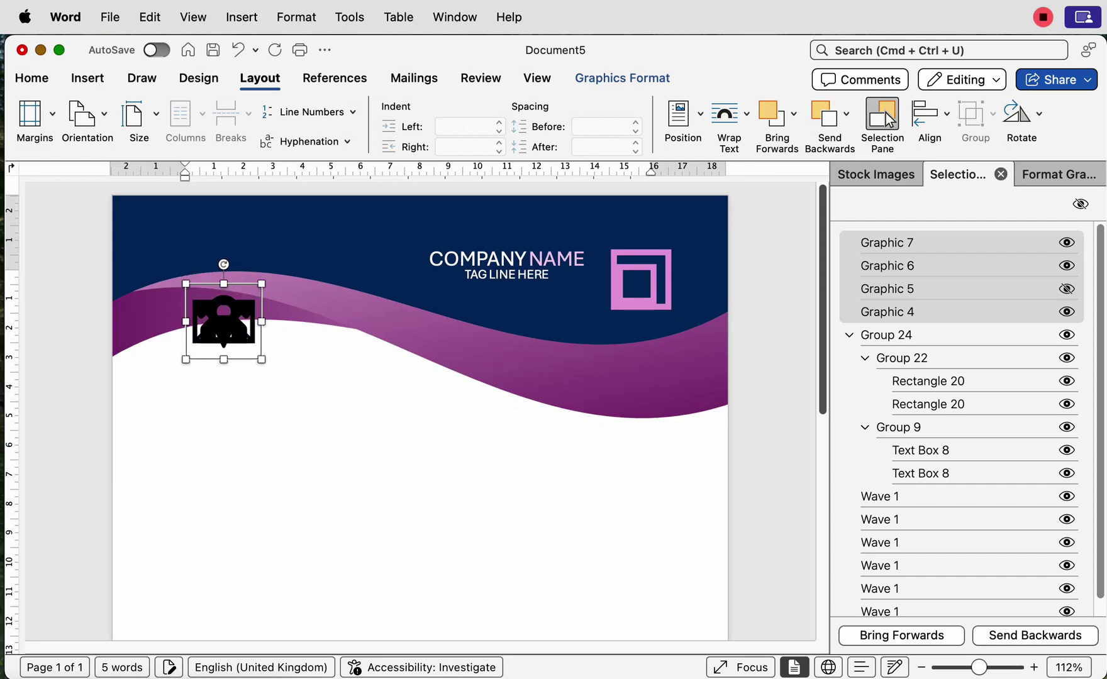
key("Down")
key("Down")
key("Down")
key("Down")
key("Down")
key("Down")
key("Down")
key("Down")
key("Down")
key("Down")
key("Down")
key("Down")
key("Down")
key("Down")
key("Down")
key("Down")
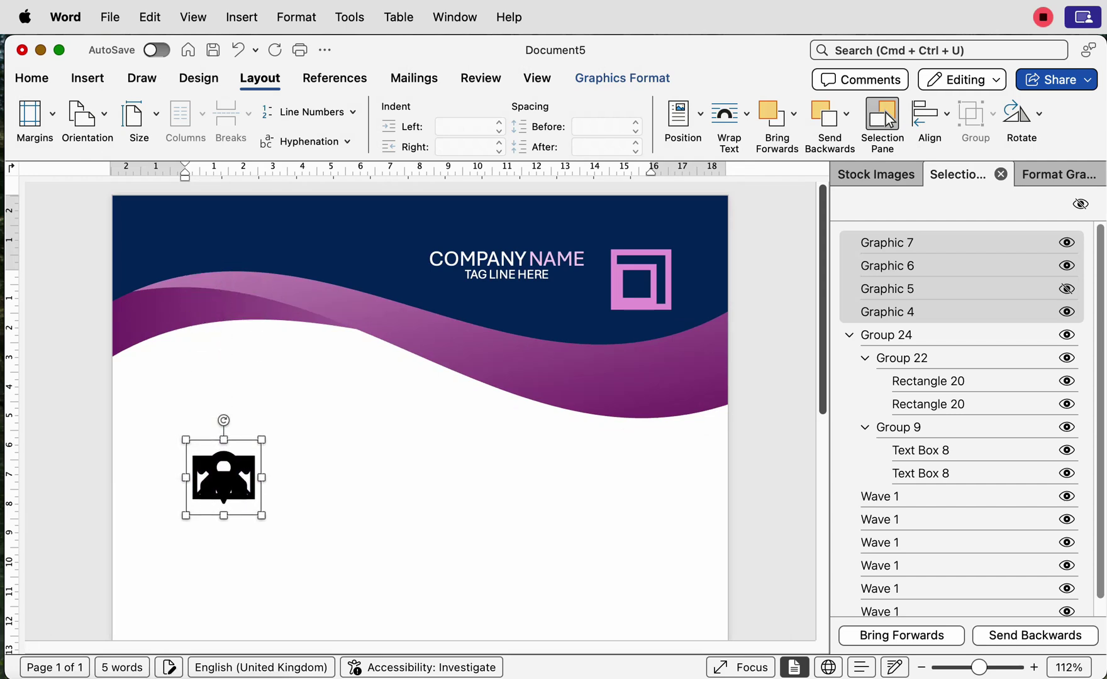
key("Escape")
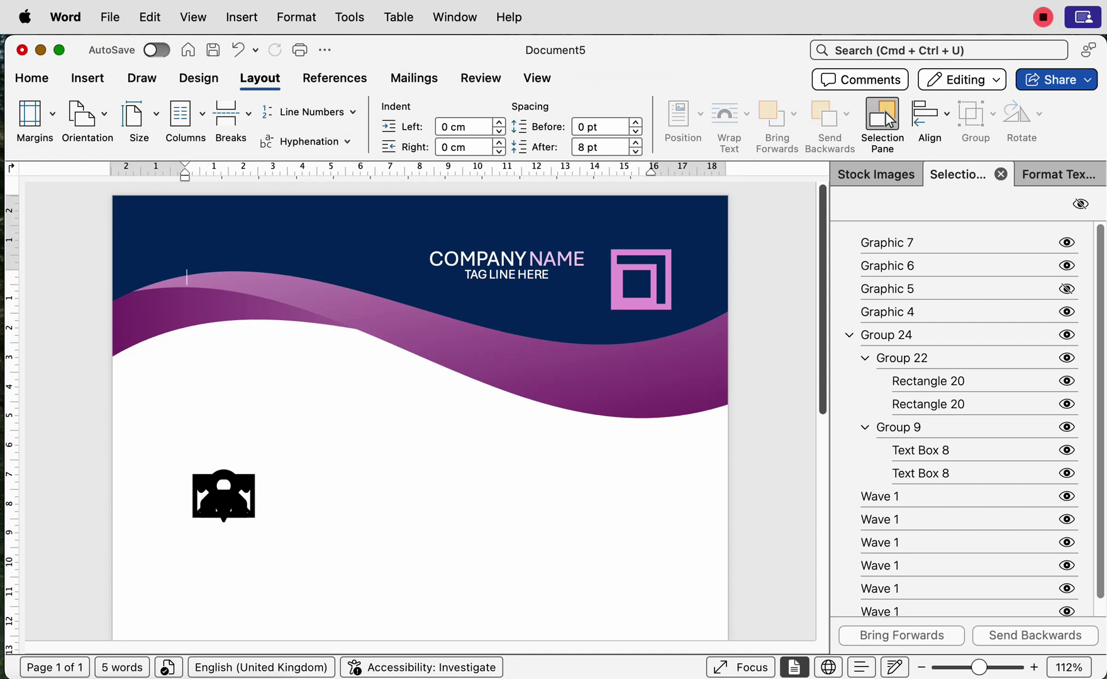
Step: Drag the stacked icons apart, placing the phone to the right and the pin above
left_click(887, 242)
left_click_drag(223, 496, 349, 495)
left_click(223, 497)
left_click_drag(223, 496, 330, 432)
left_click(223, 496)
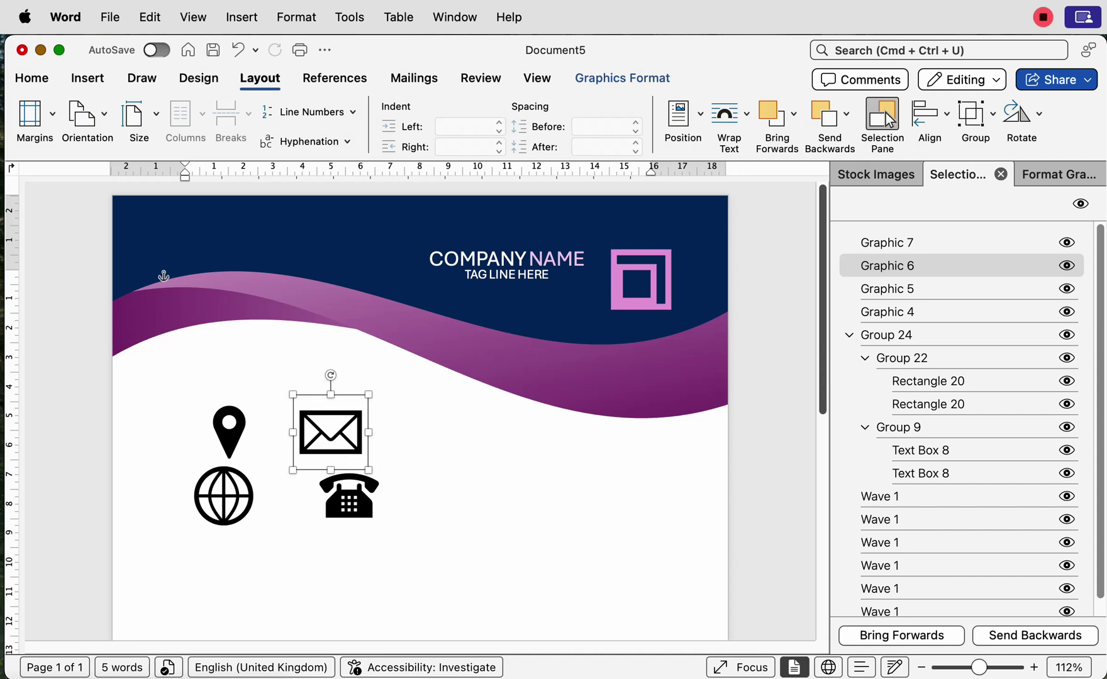
Step: Select all four icons and set their height to 1.3 cm
left_click(349, 497, "shift")
left_click(224, 496, "shift")
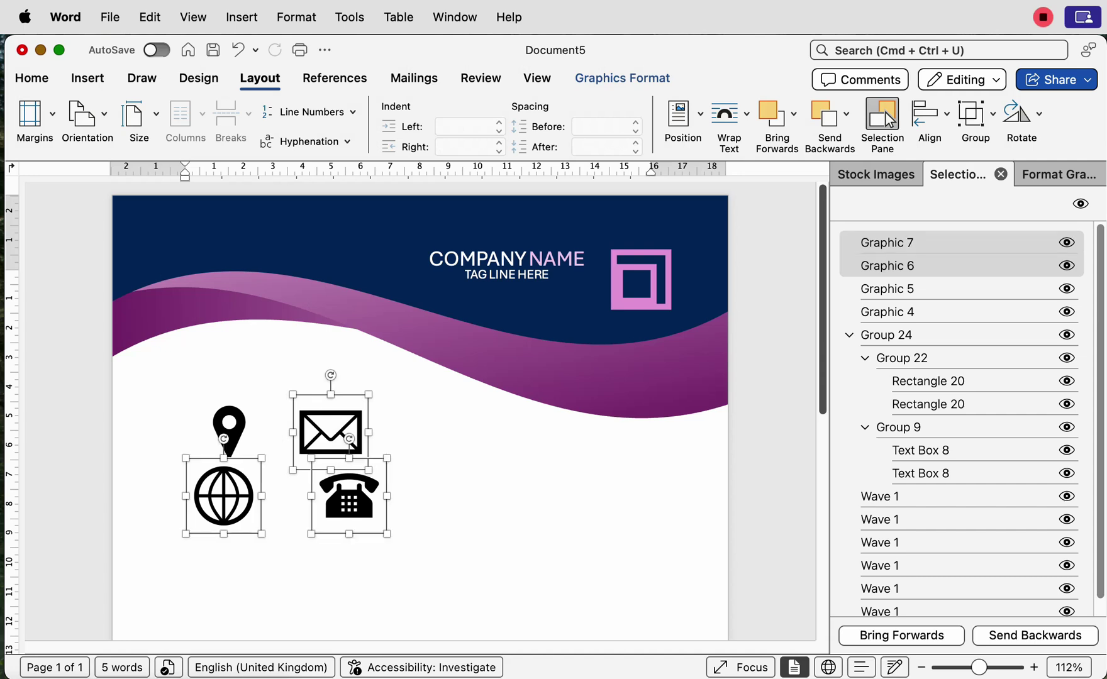
left_click(229, 431, "shift")
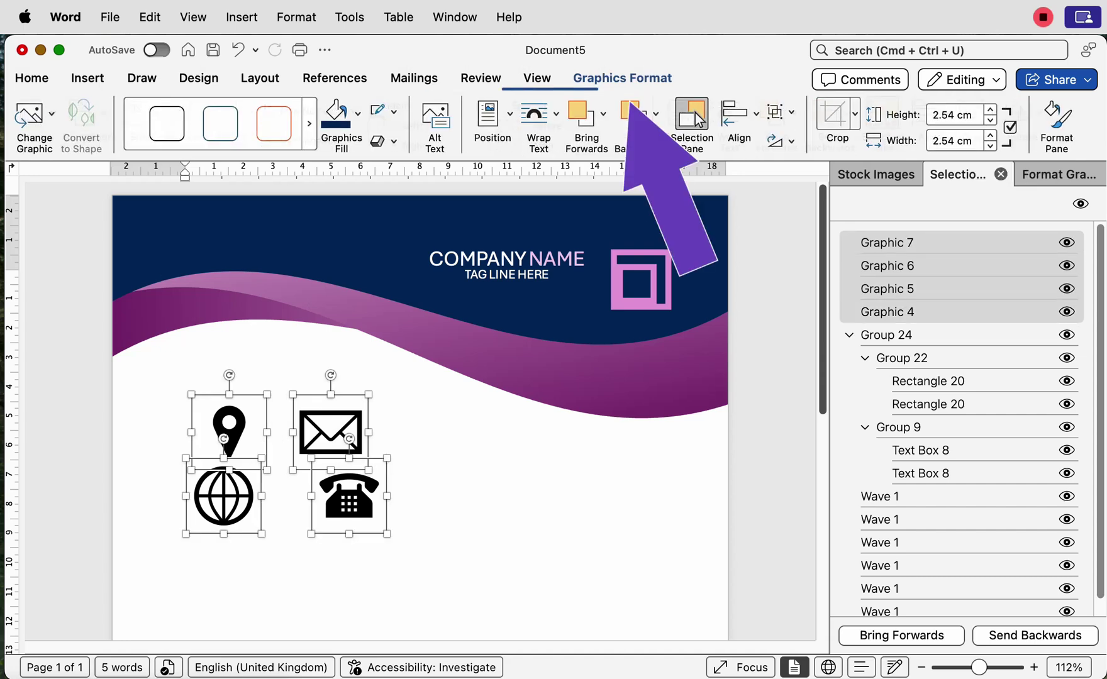
left_click(622, 78)
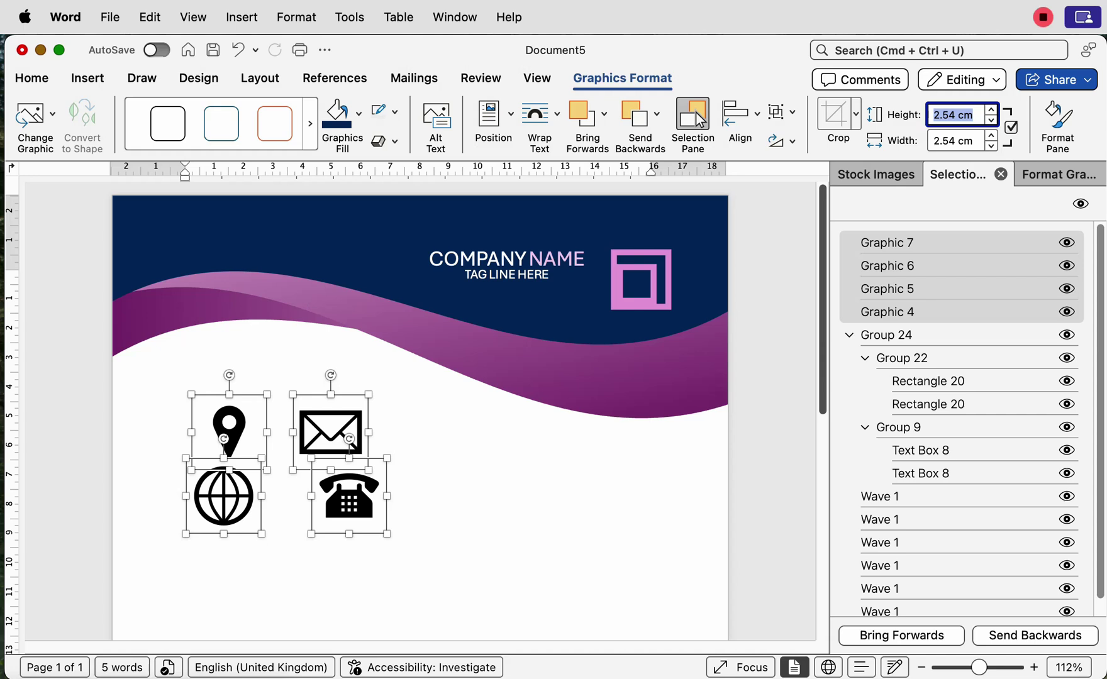
type("1.3")
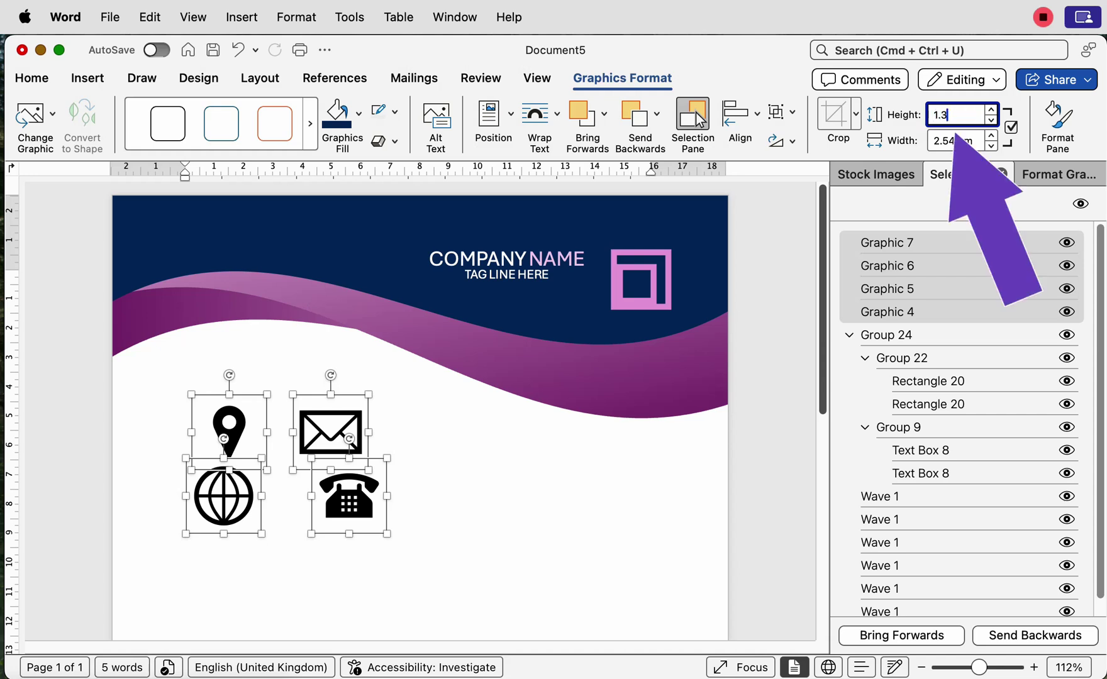
key("Return")
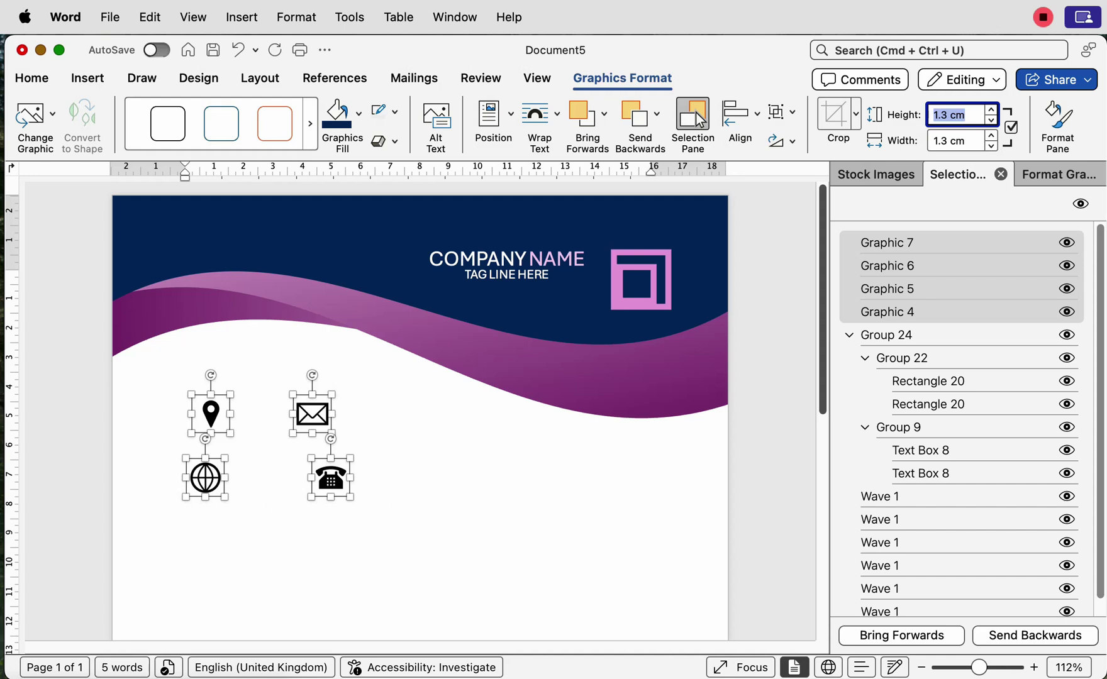
Step: Scroll up to bring the four contact icons into view
scroll(696, 112, "up", 10)
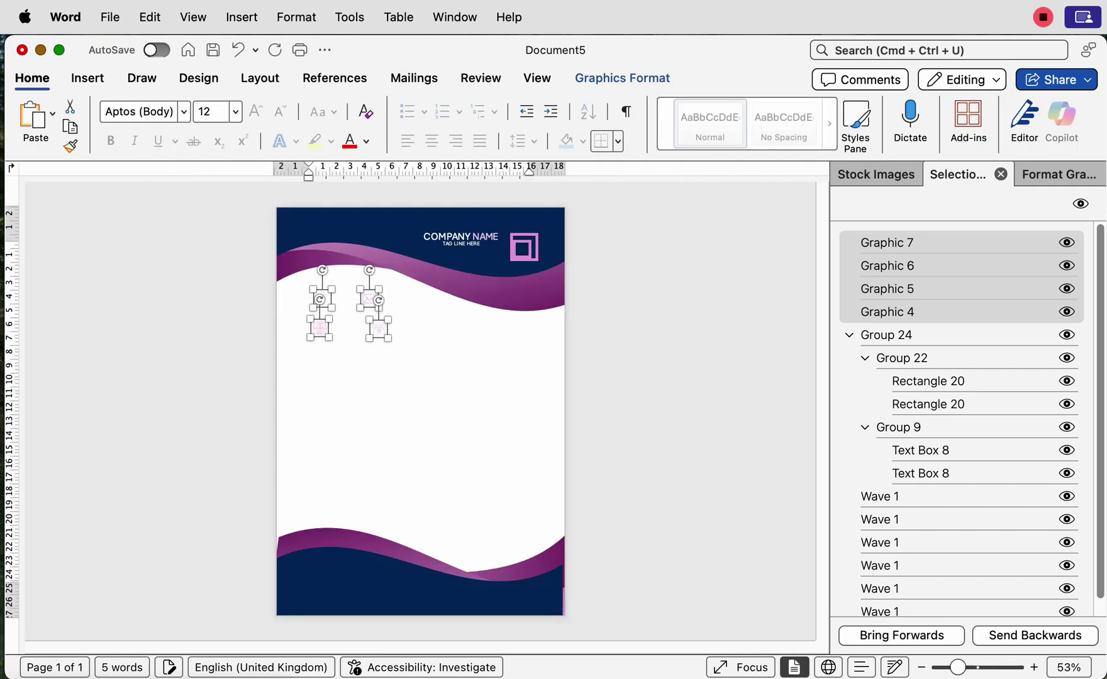
Step: Nudge the contact icons up onto the header wave and zoom in on the header
key("Up")
key("Up")
key("Up")
key("Up")
key("Up")
key("Up")
key("Up")
key("Up")
key("Up")
key("Up")
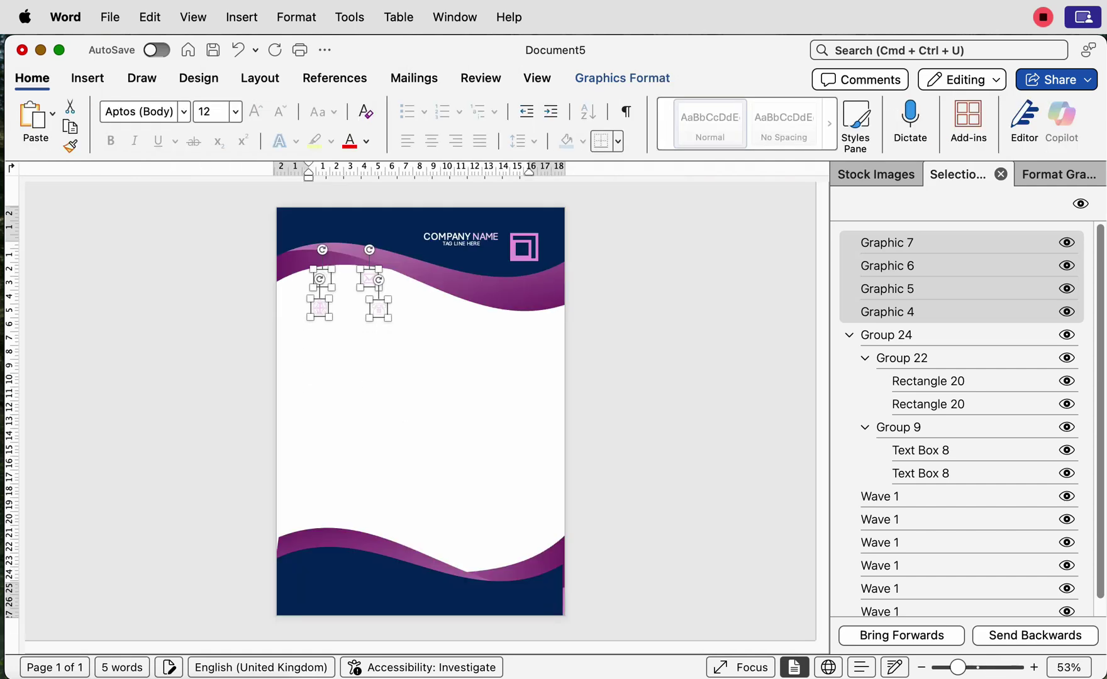
key("Up")
key("Up")
key("Up")
key("Up")
key("Up")
key("Up")
key("Up")
key("Up")
key("Up")
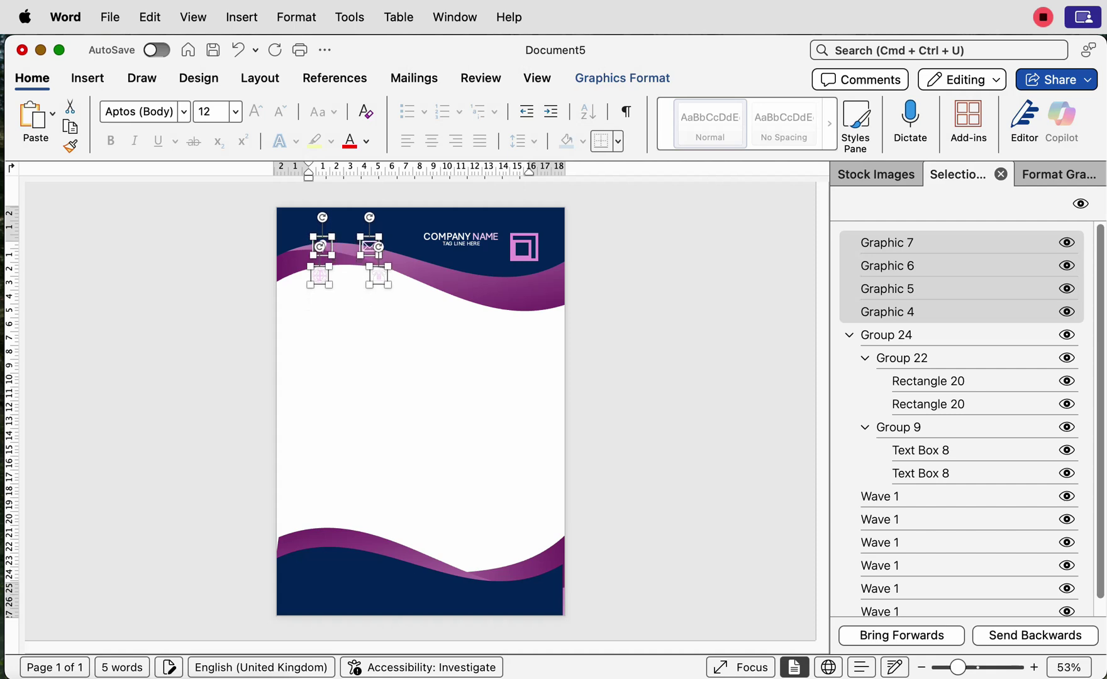
left_click_drag(956, 667, 981, 667)
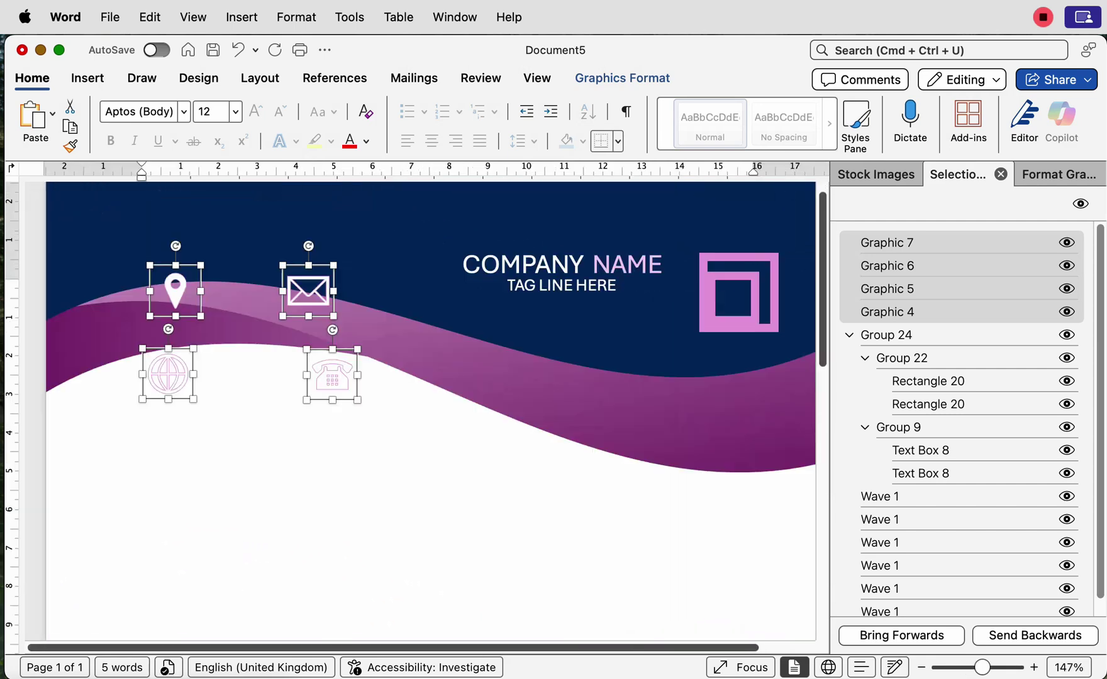
scroll(415, 409, "up", 1)
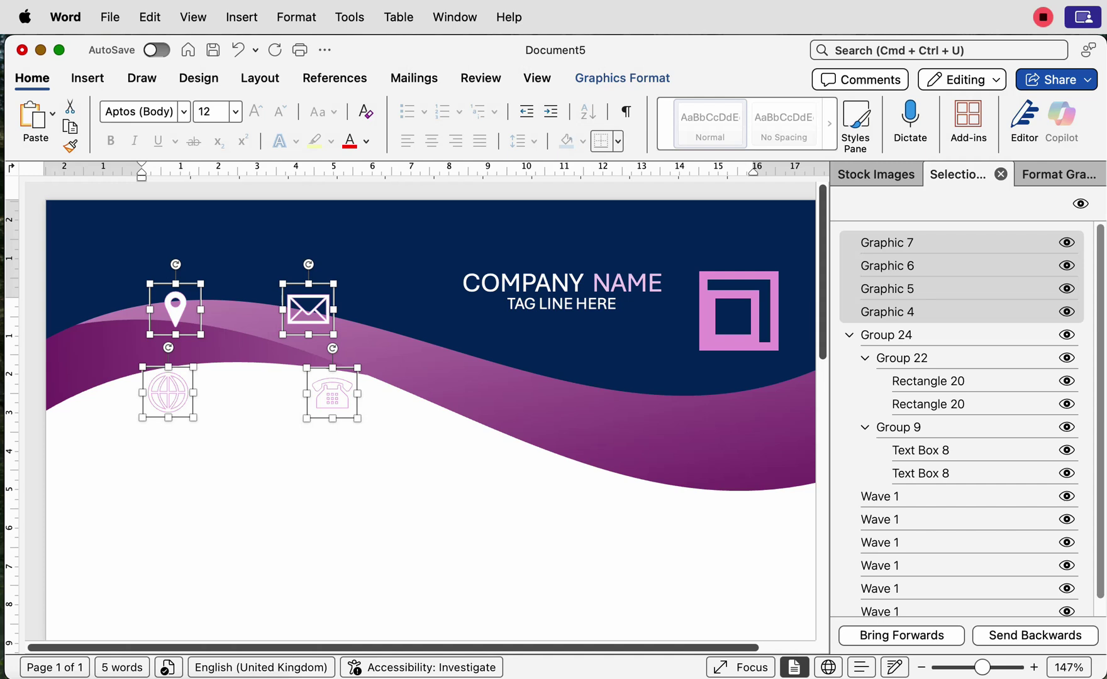
left_click(880, 565)
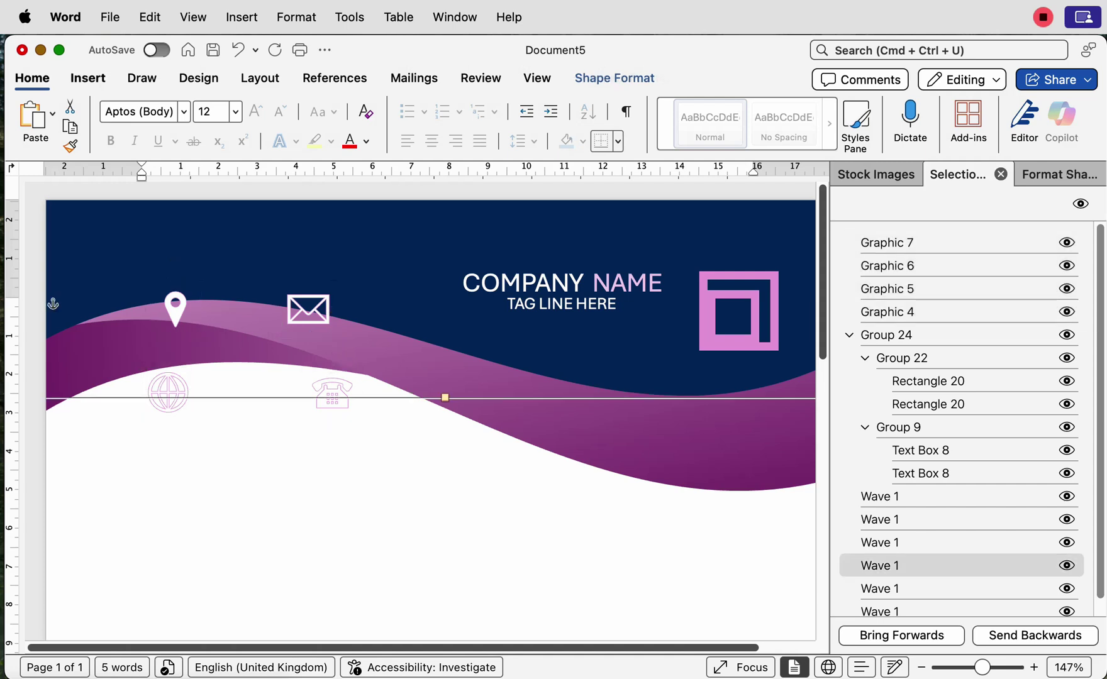
left_click(88, 77)
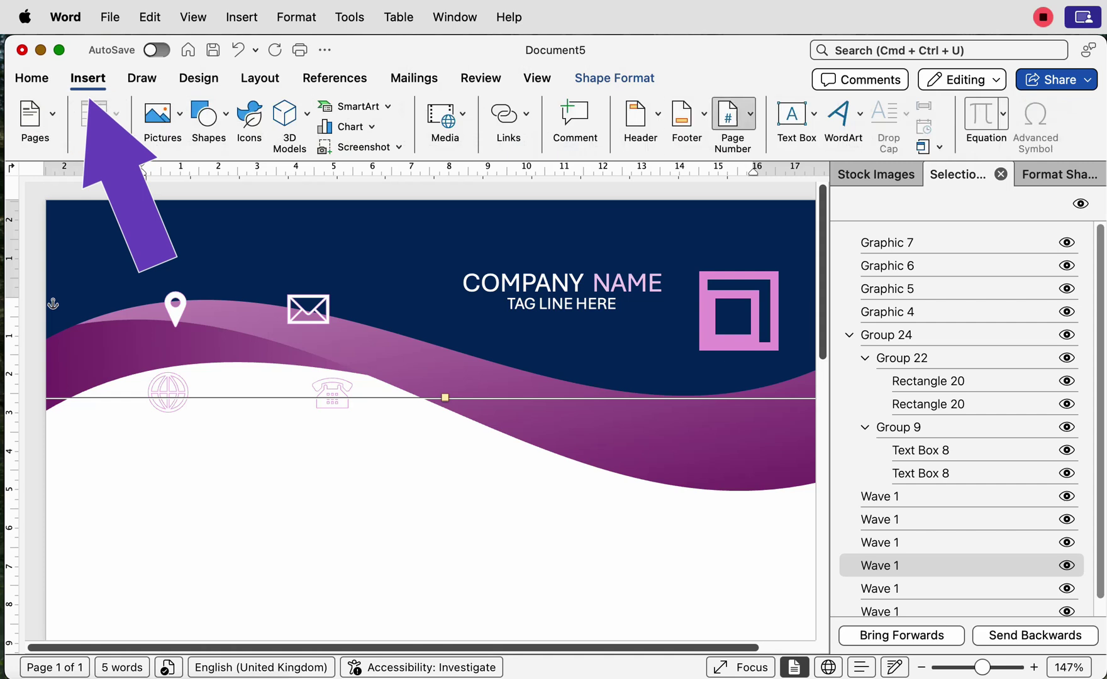
Step: Draw a header text box holding the phone number, with No Fill and No Outline
left_click(813, 114)
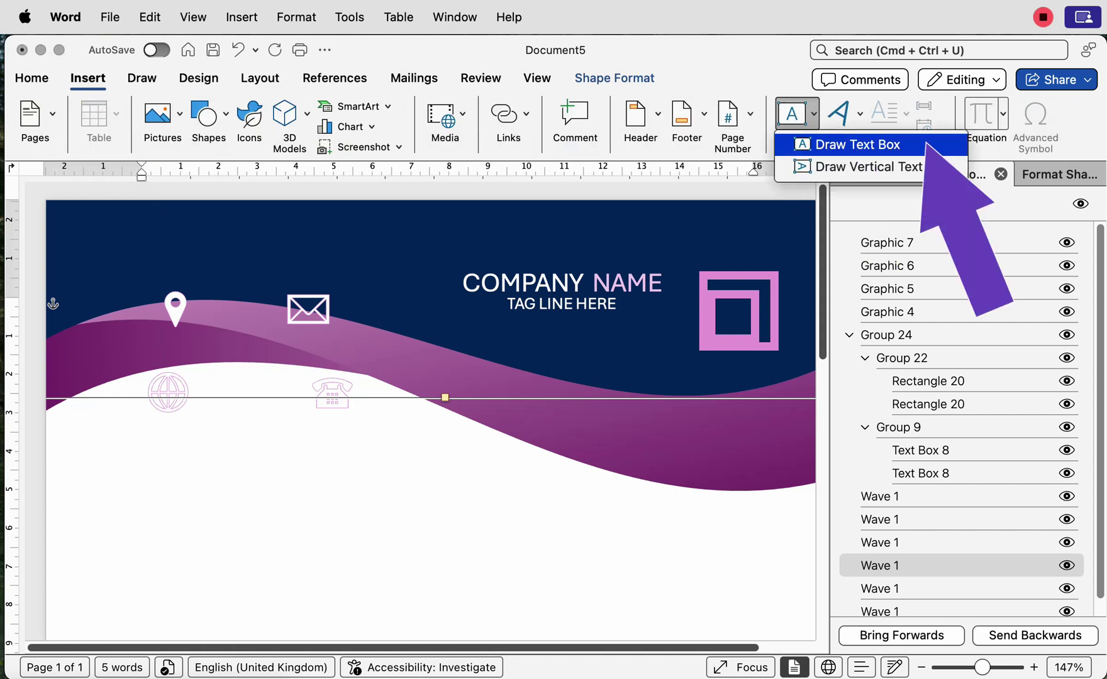
left_click(862, 144)
mouse_move(271, 226)
left_mouse_down()
mouse_move(299, 266)
mouse_move(451, 275)
mouse_move(456, 288)
left_mouse_up()
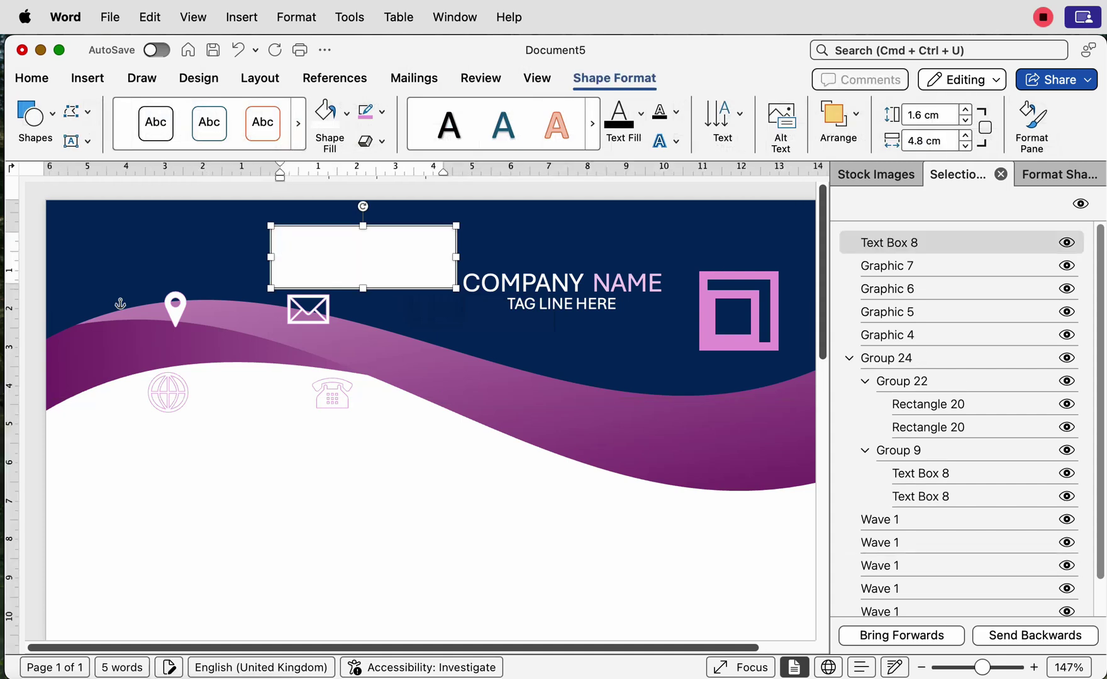
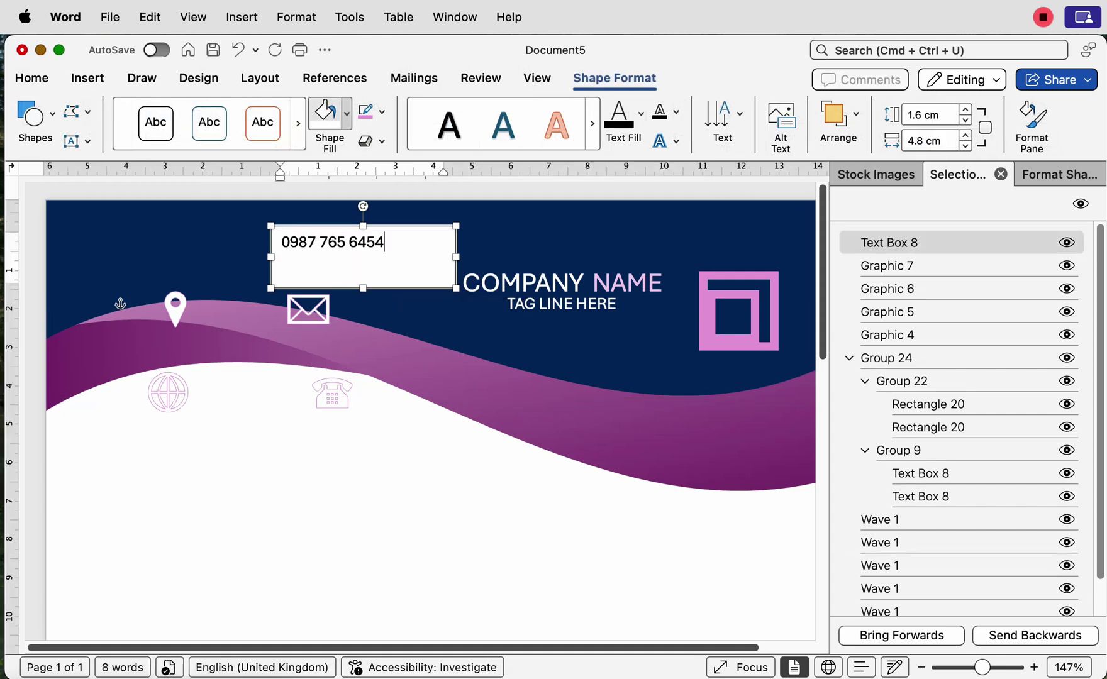
left_click(346, 113)
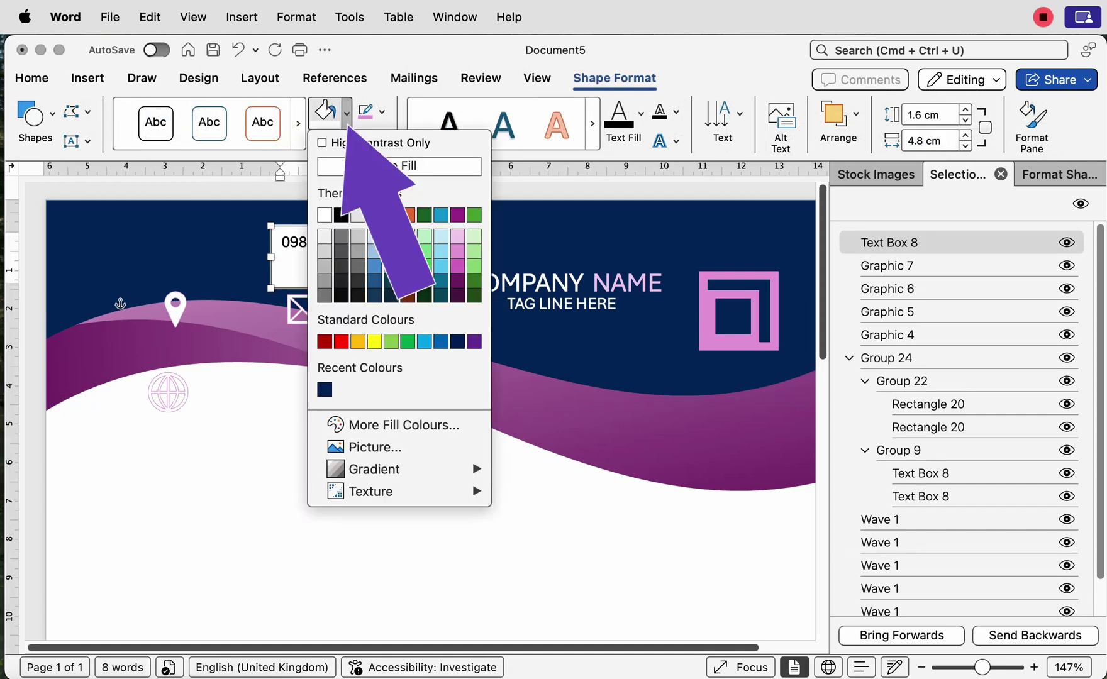
left_click(447, 169)
left_click(381, 112)
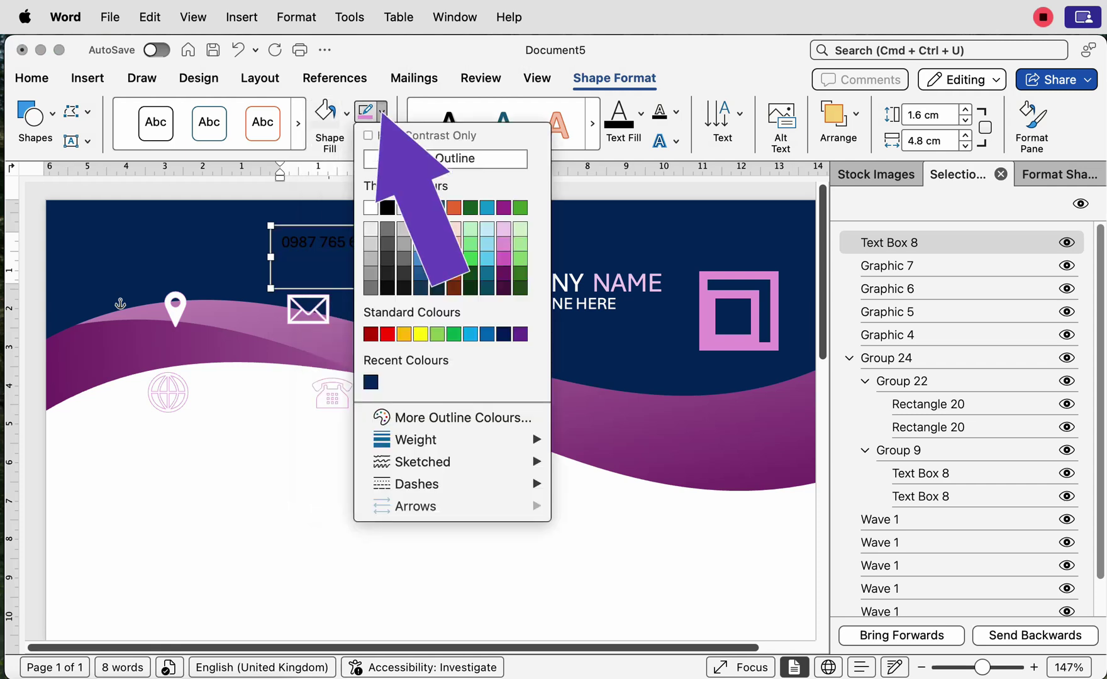
left_click(447, 161)
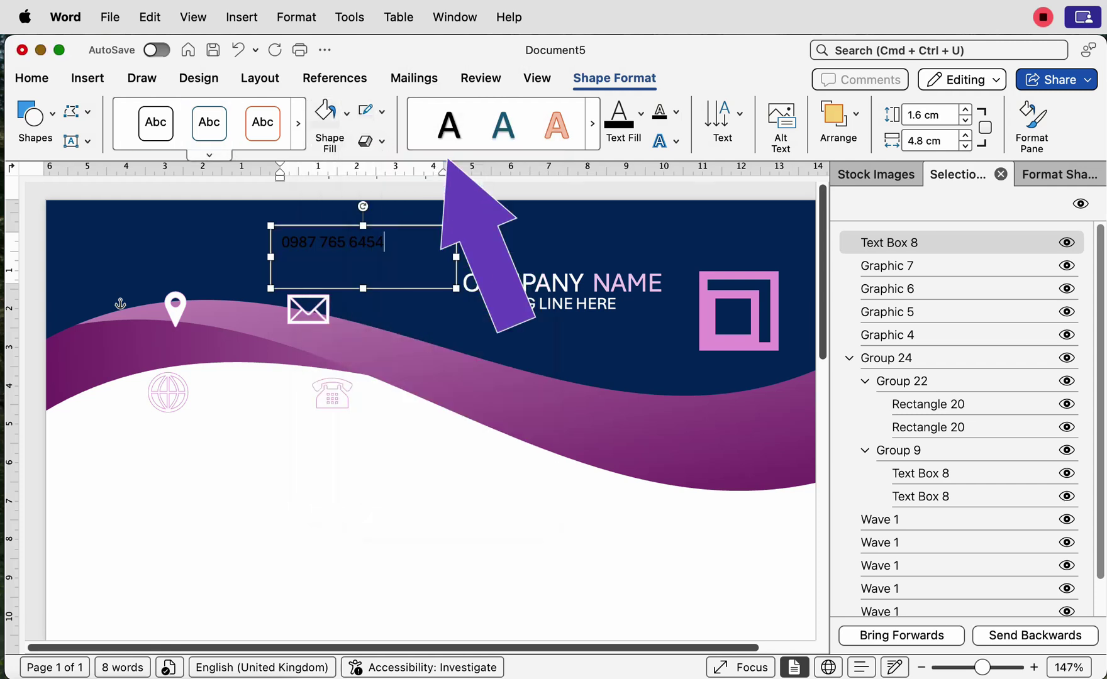
left_click(32, 77)
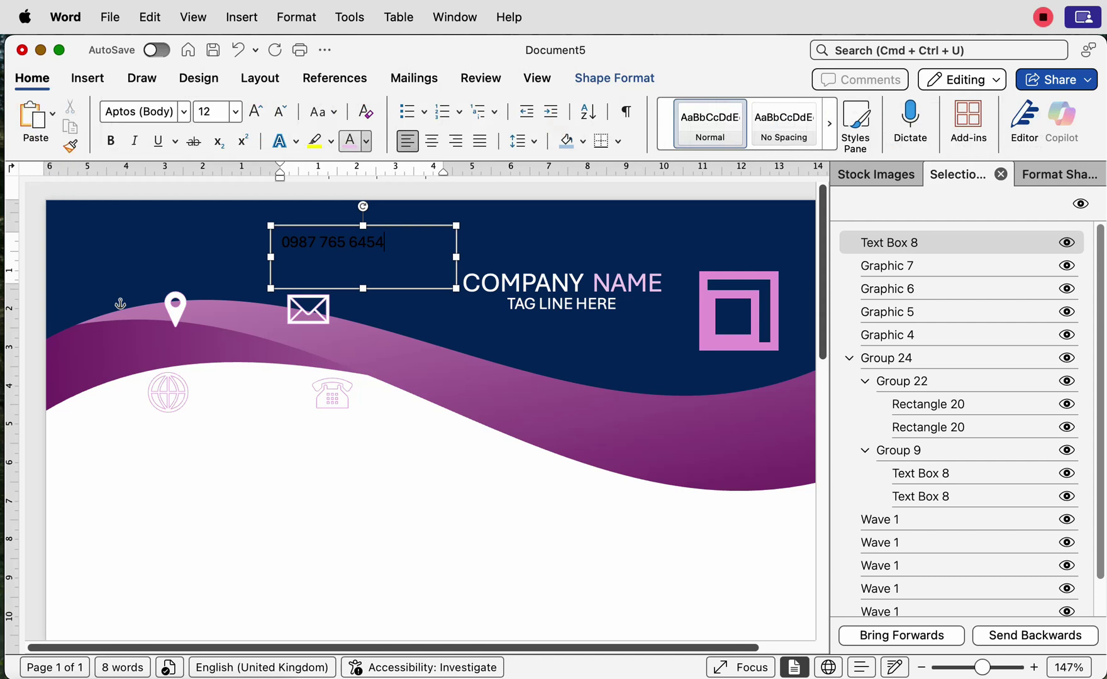
Step: Colour the phone number text light lavender
left_click(365, 141)
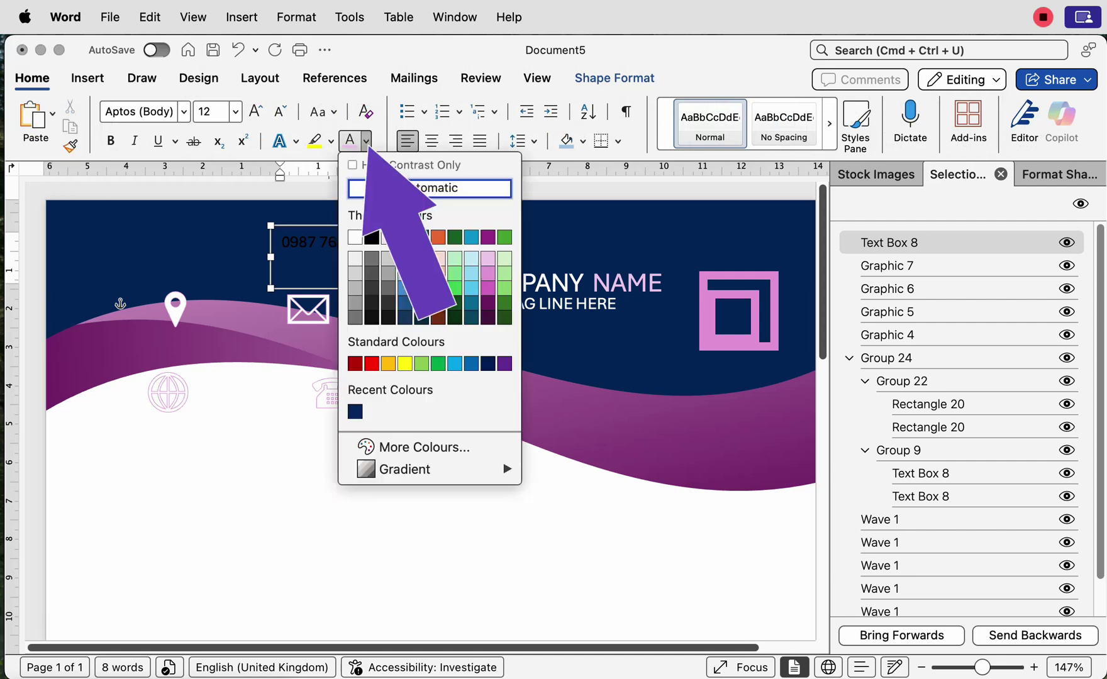
left_click(370, 237)
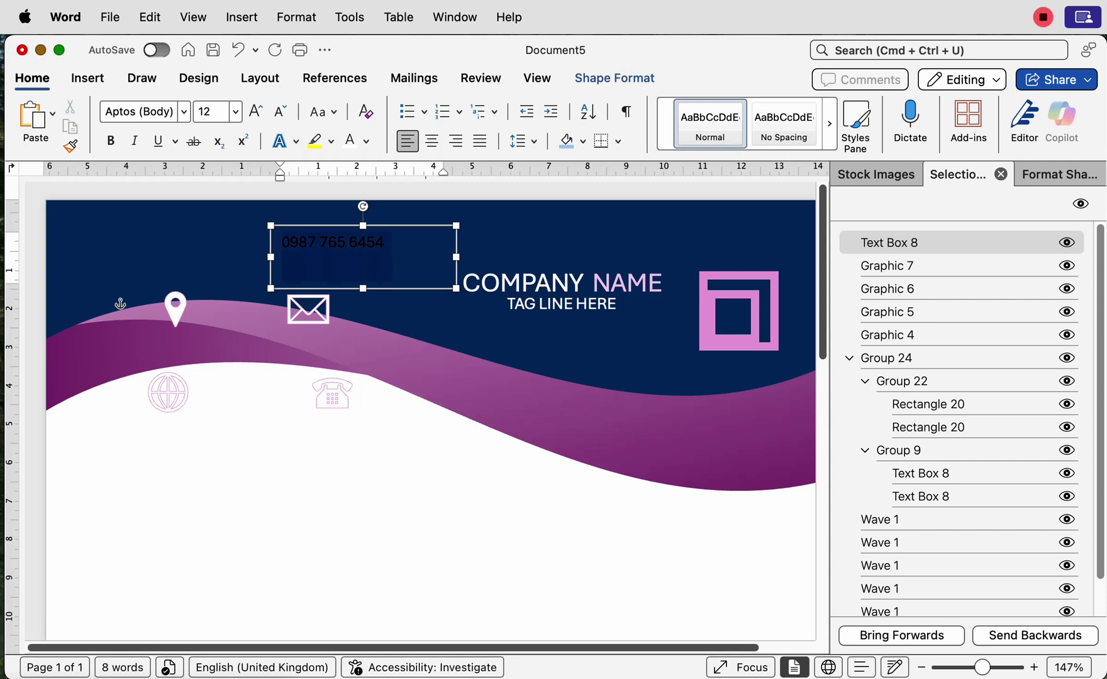
key("super+a")
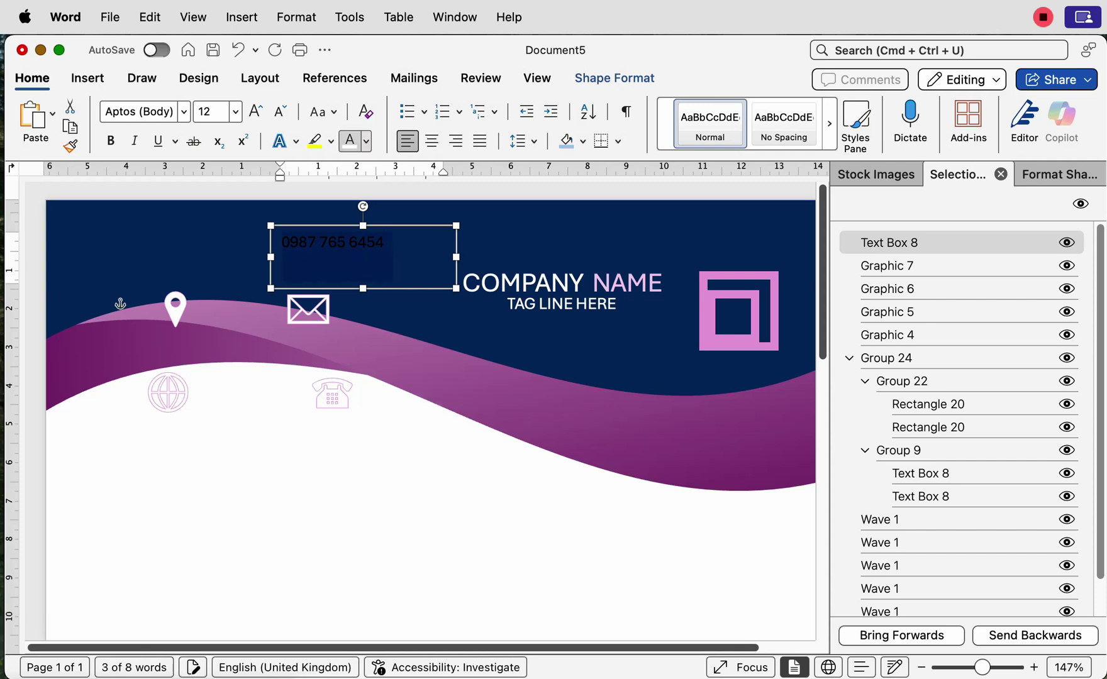
left_click(350, 141)
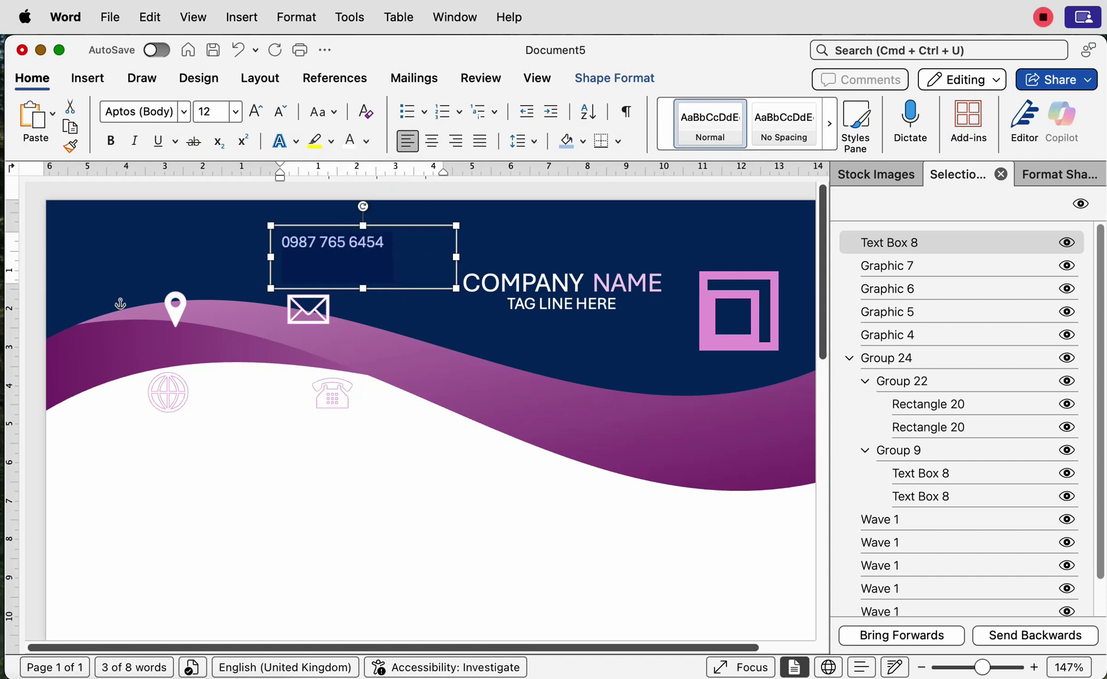
left_click(385, 243)
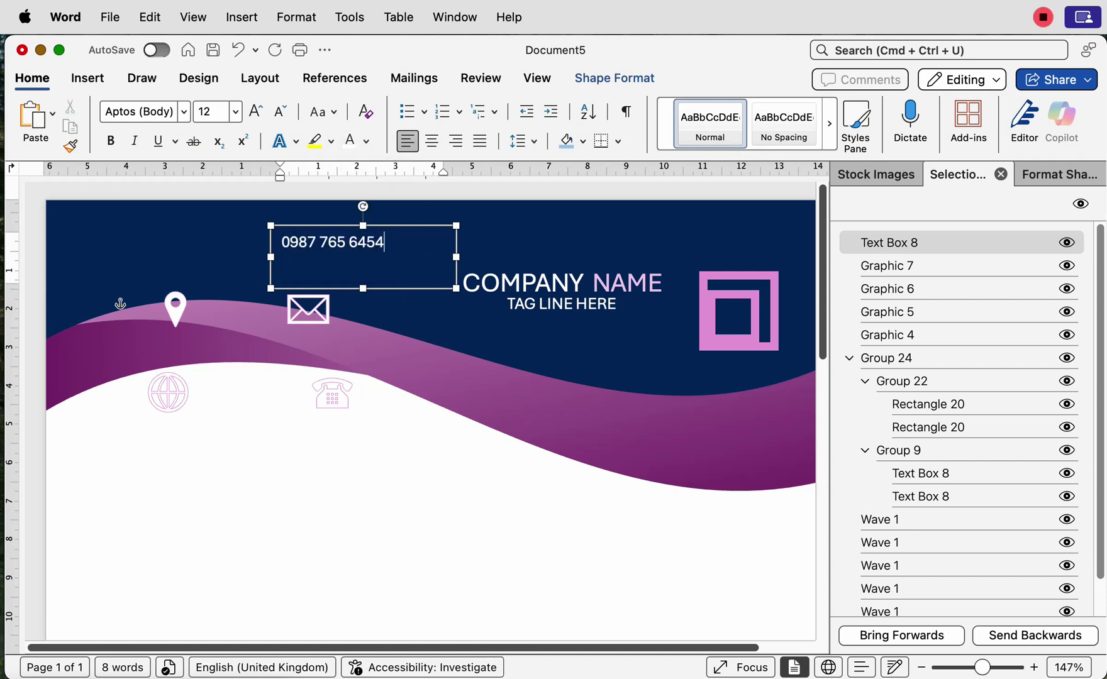
Step: Shrink the number box and align it just right of the phone icon
left_click_drag(332, 394, 258, 235)
left_click(334, 243)
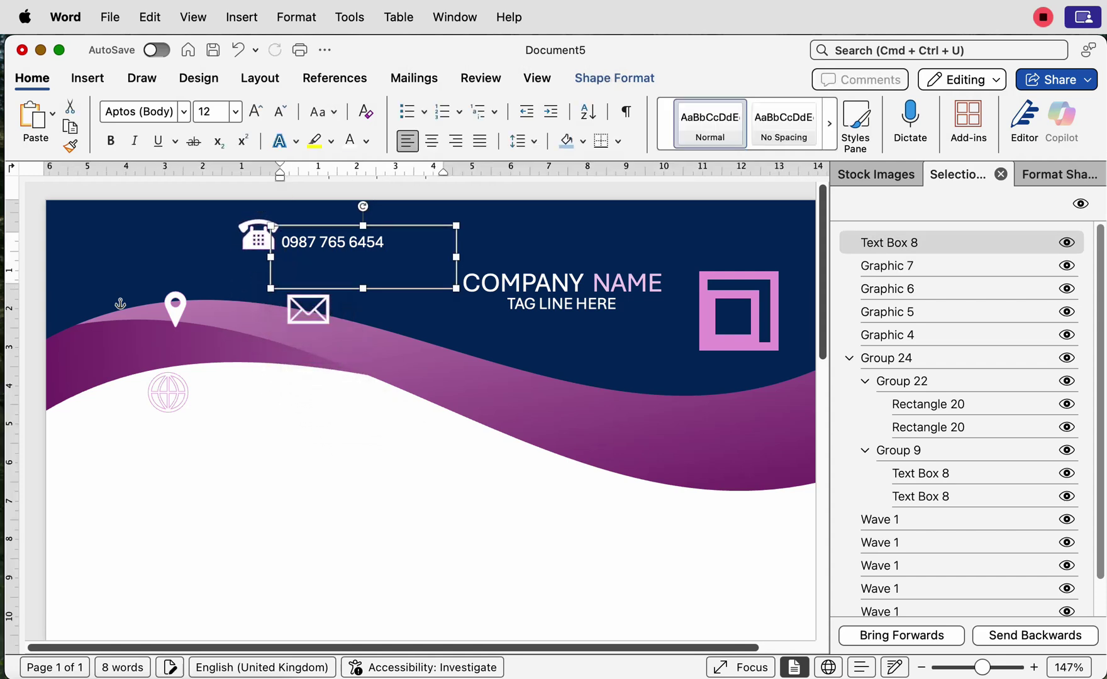
left_click_drag(457, 290, 327, 247)
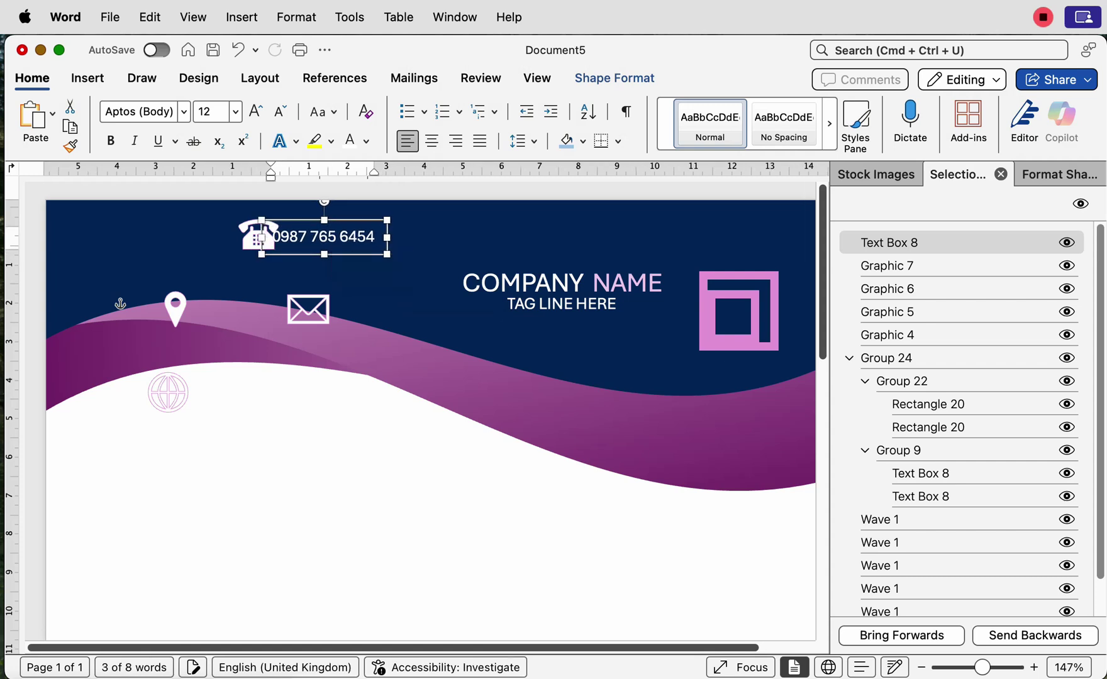
key("super+z")
key("super+z")
key("super+z")
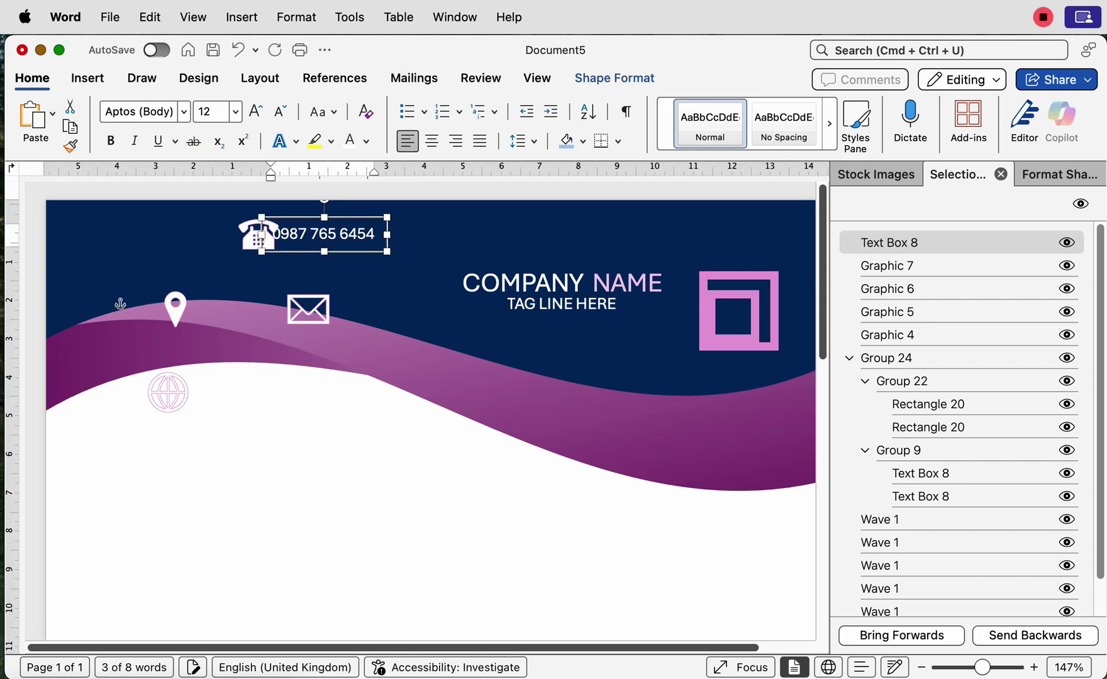
key("Down")
key("Down")
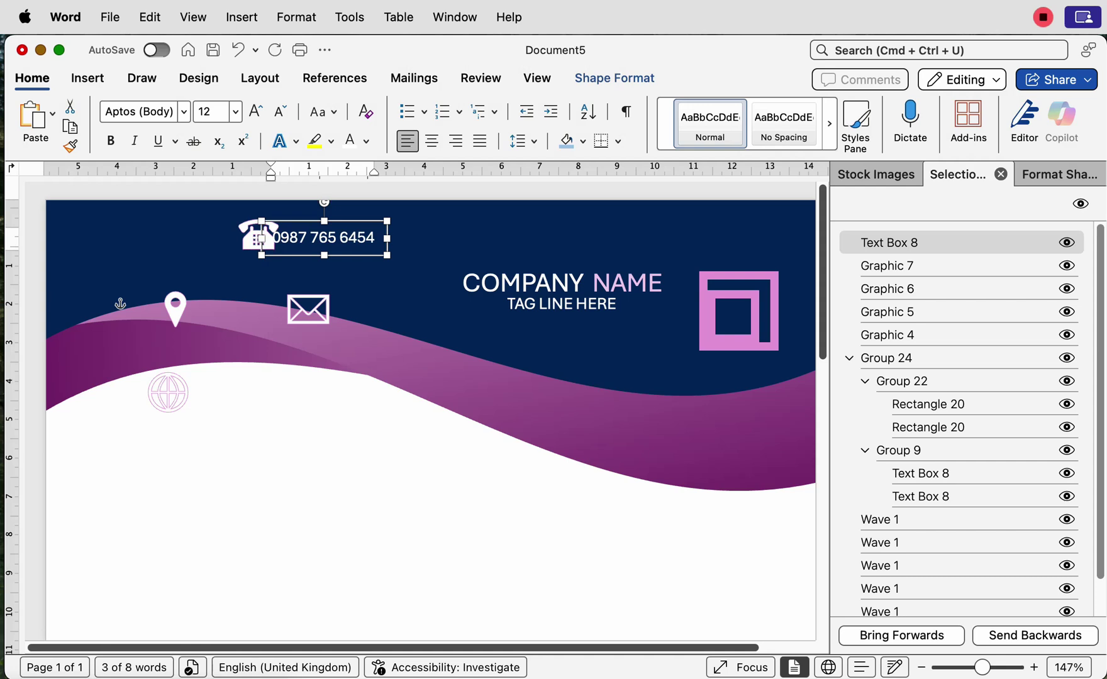
key("Right")
key("Right")
key("Right")
key("Right")
key("Right")
key("Right")
key("Right")
key("Right")
key("Right")
key("Right")
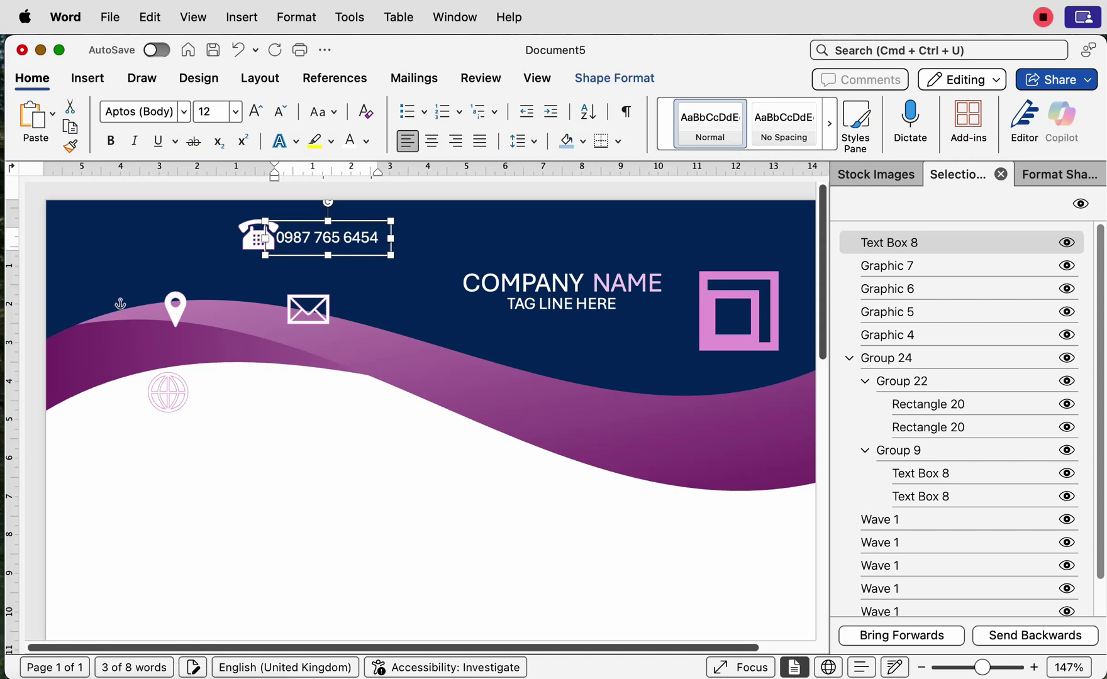
key("Right")
key("Right")
key("Right")
key("Right")
key("Right")
key("Right")
key("Right")
key("Right")
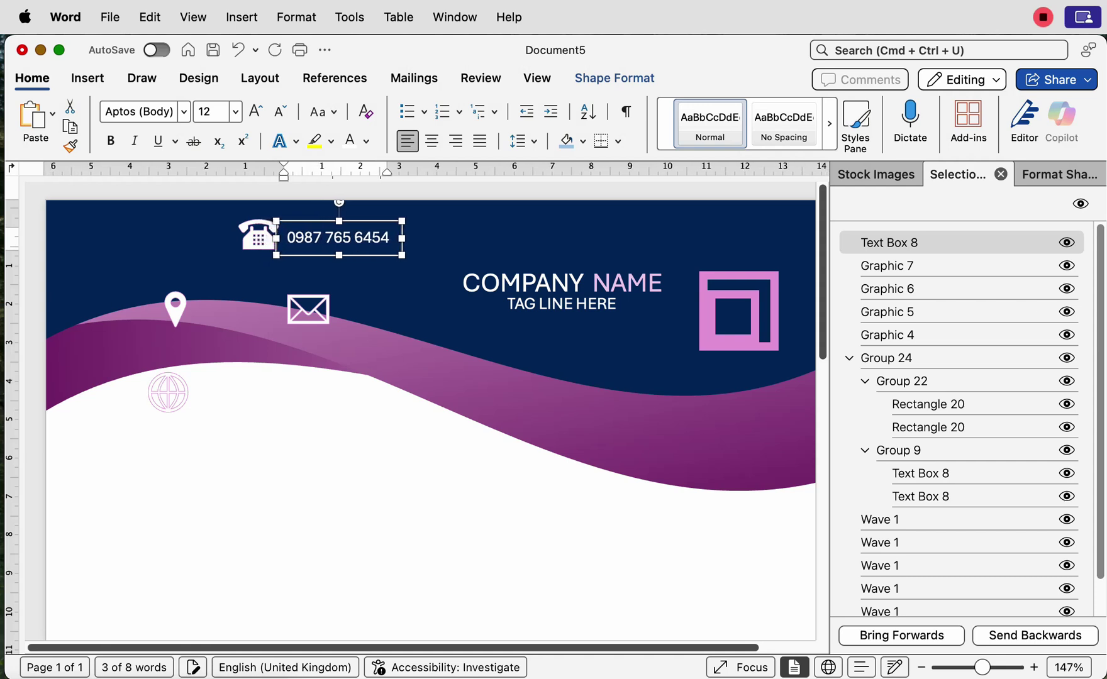
key("Right")
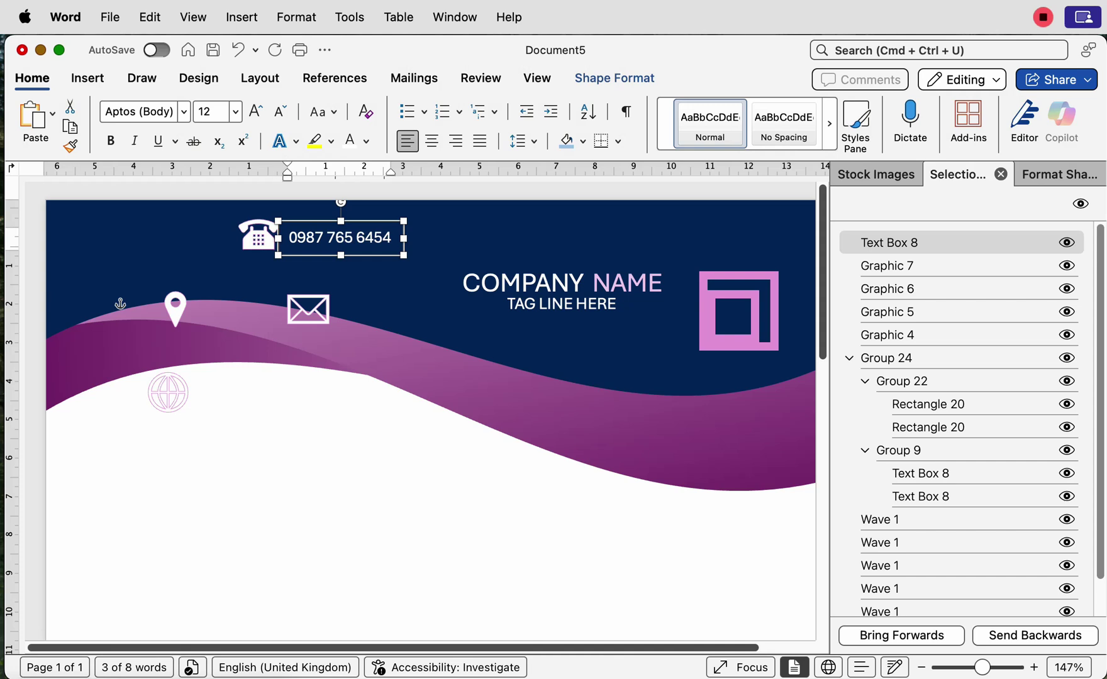
left_click(887, 266, "shift")
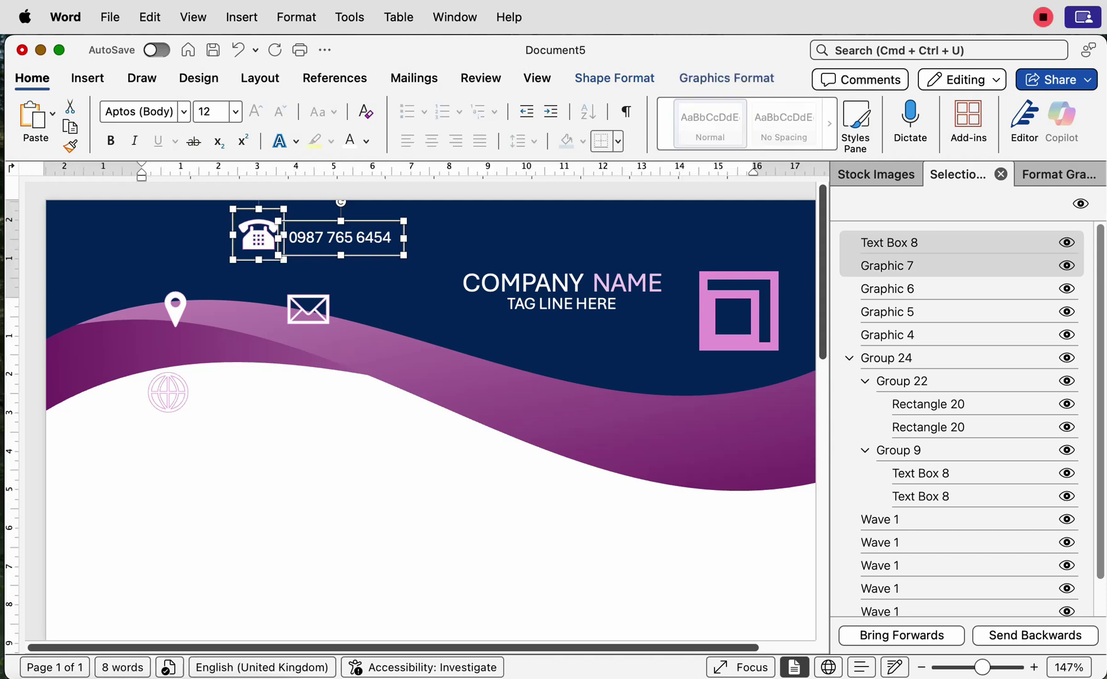
left_click(260, 77)
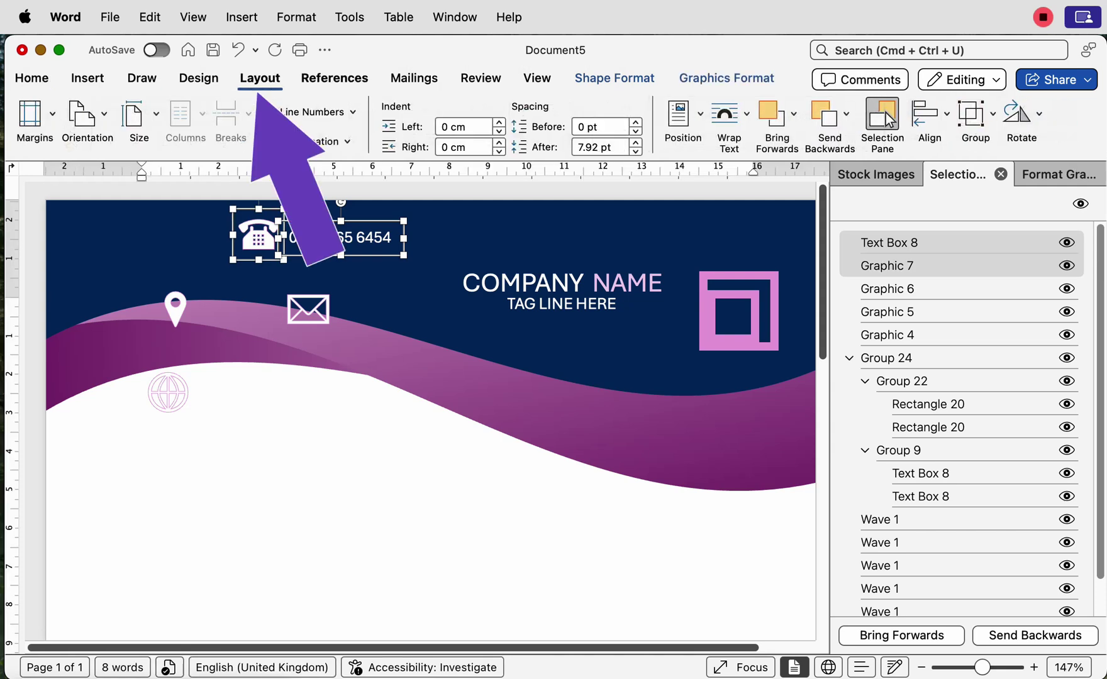
left_click(975, 114)
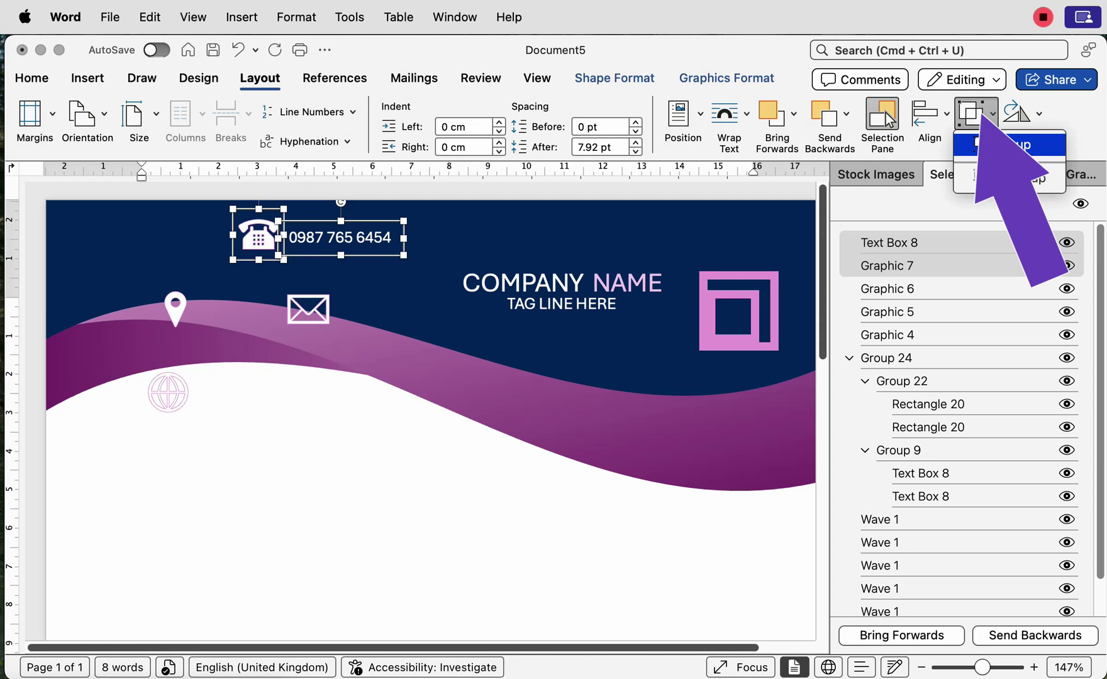
left_click(997, 141)
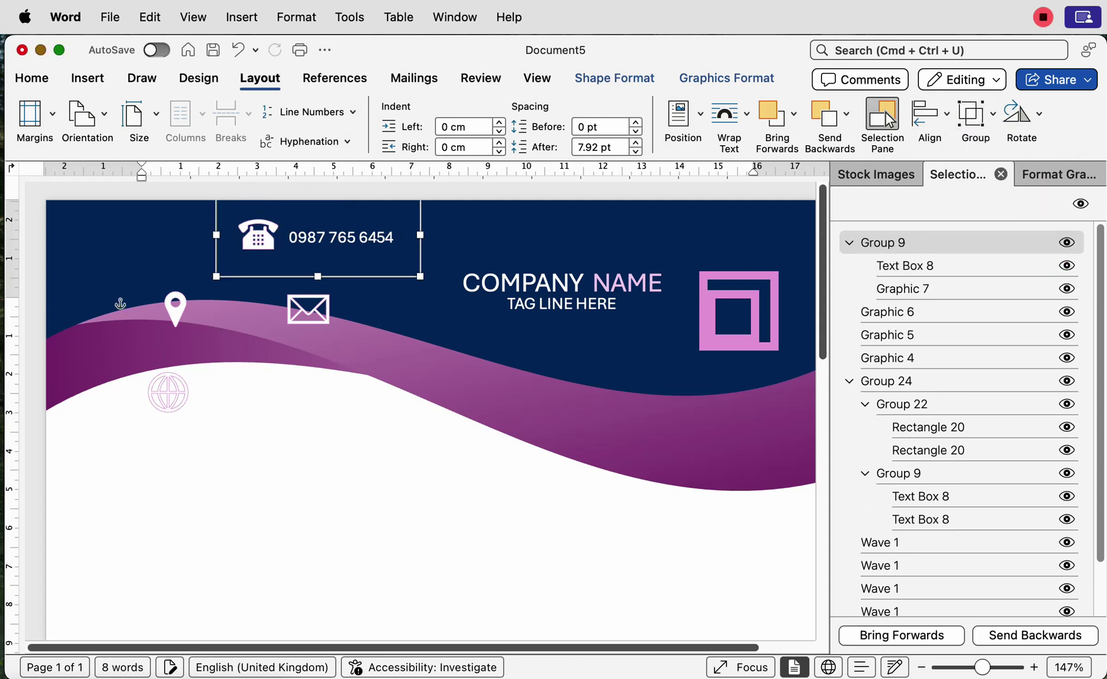
left_click(976, 113)
left_click(1019, 178)
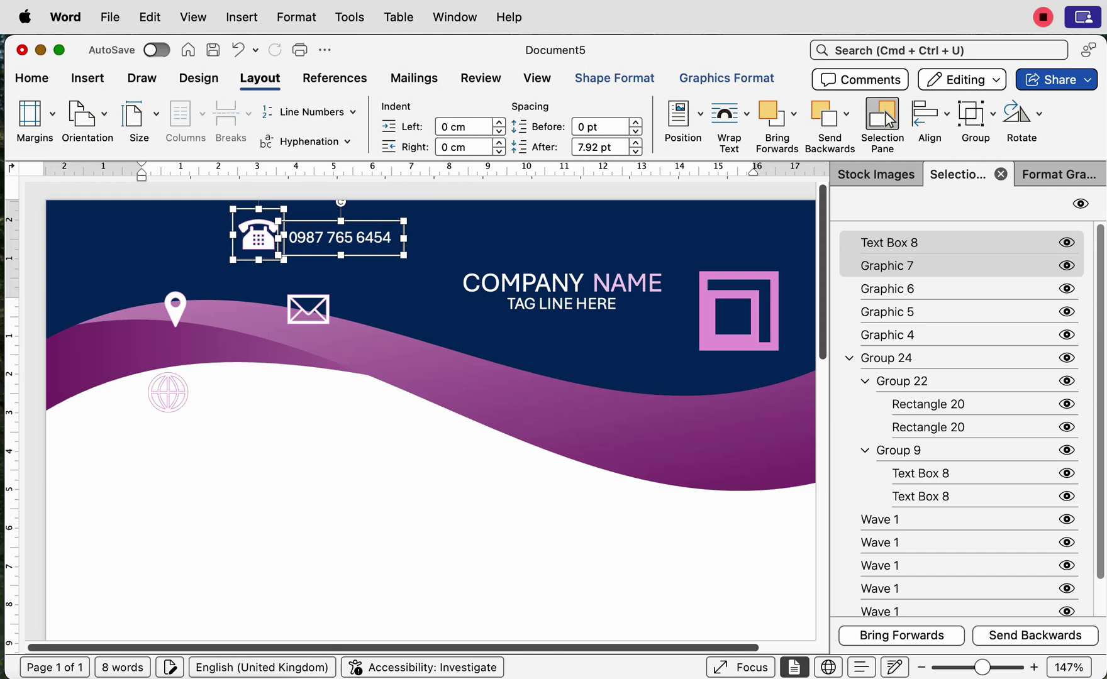
left_click(444, 395)
left_click(349, 239)
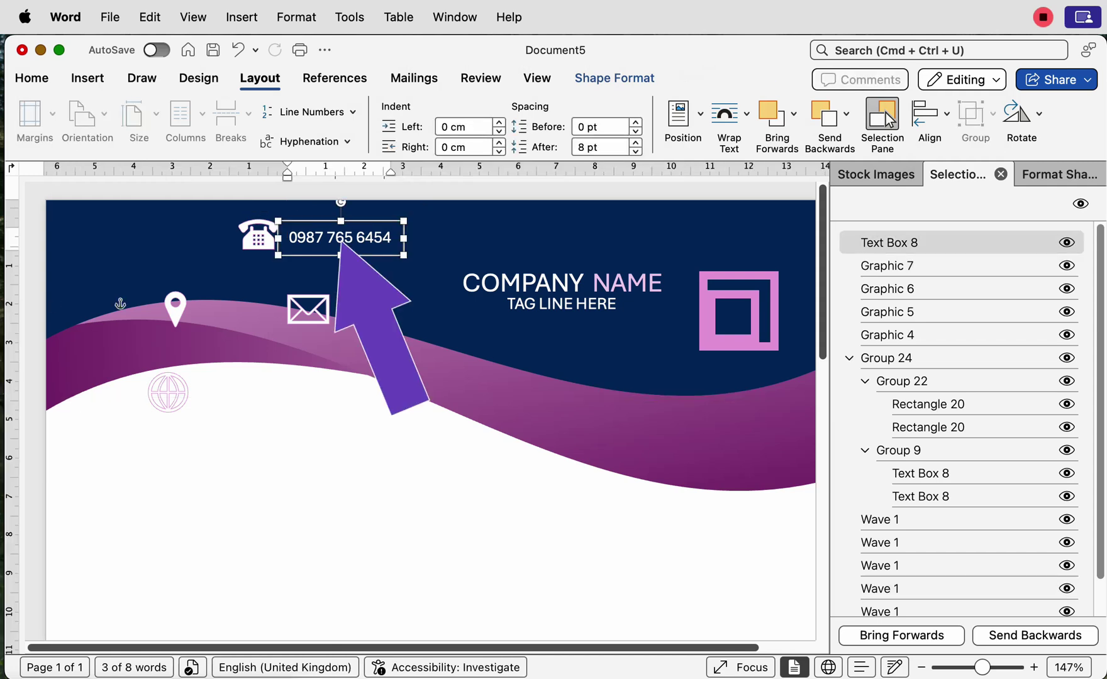
Step: Copy the phone-number box beside the envelope and group the phone icon with its number
left_click_drag(340, 242, 386, 319)
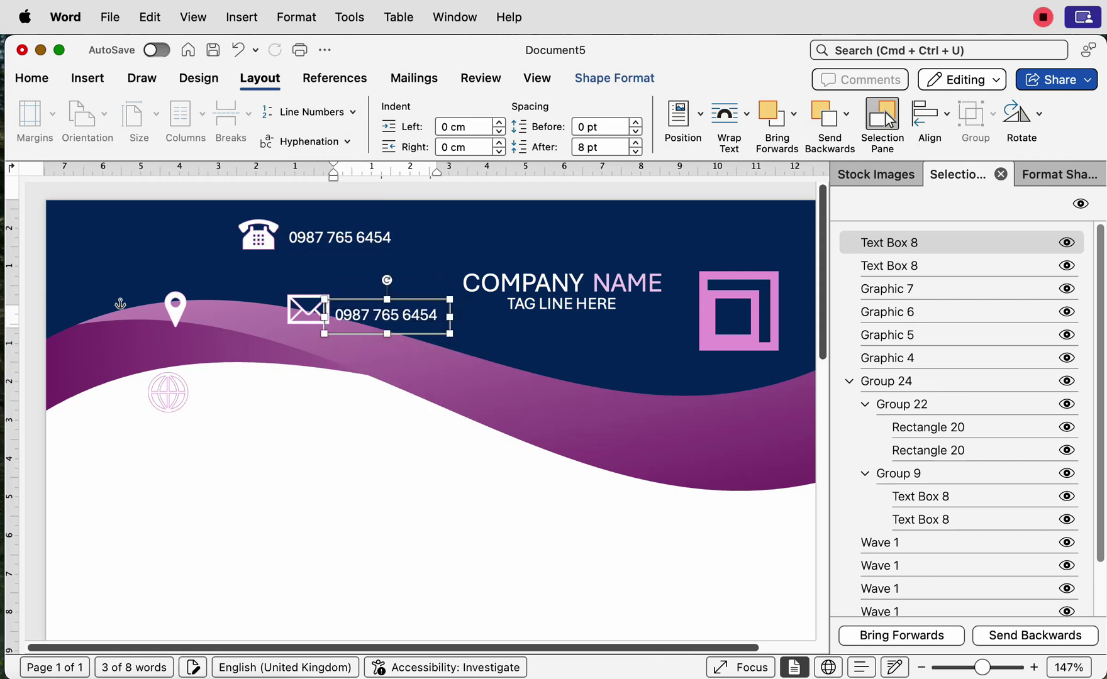
left_click(340, 238)
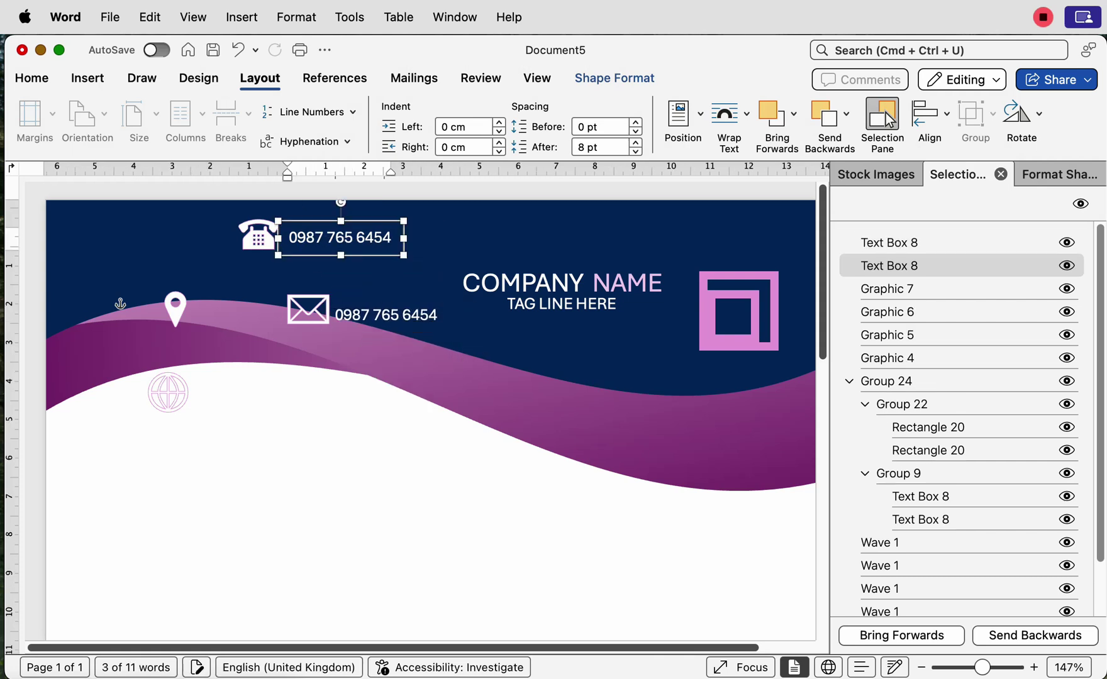
left_click(258, 236, "shift")
left_click(976, 113)
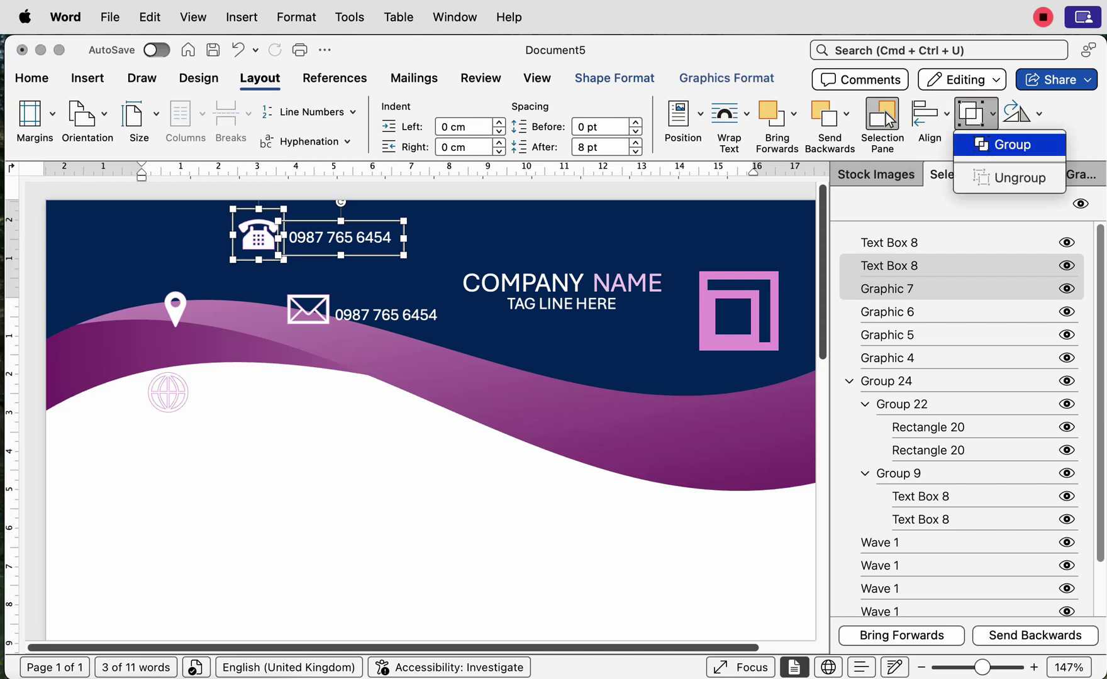
left_click(1009, 145)
Step: Replace the copied box's text with a placeholder email address and align it beside the envelope
left_click(378, 315)
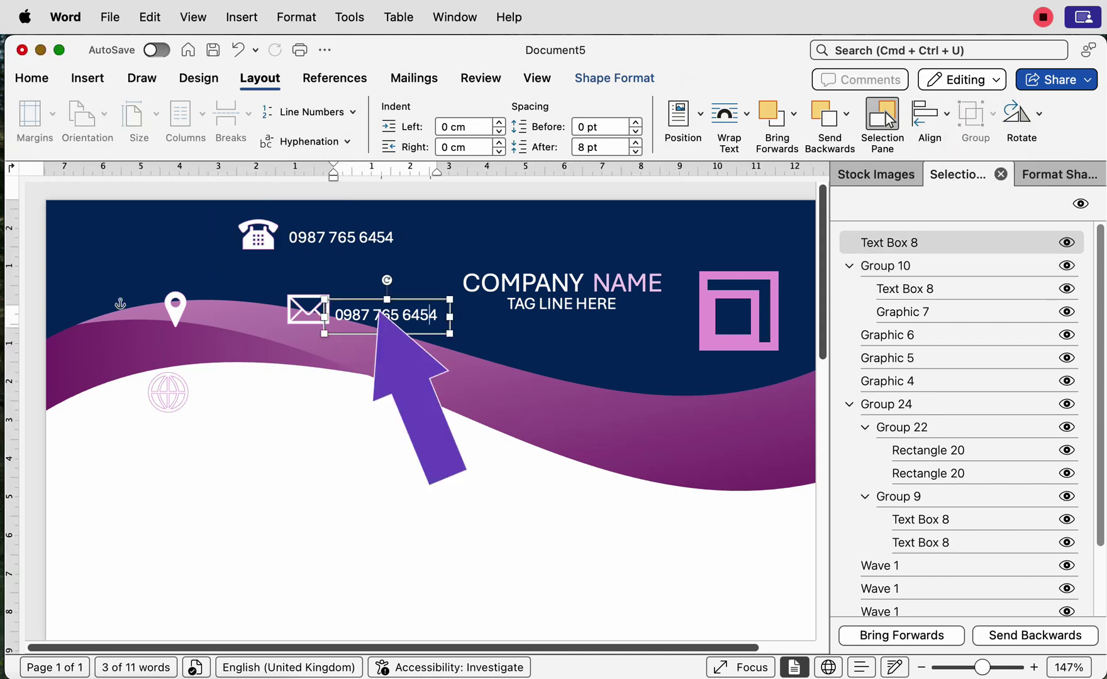
key("super+a")
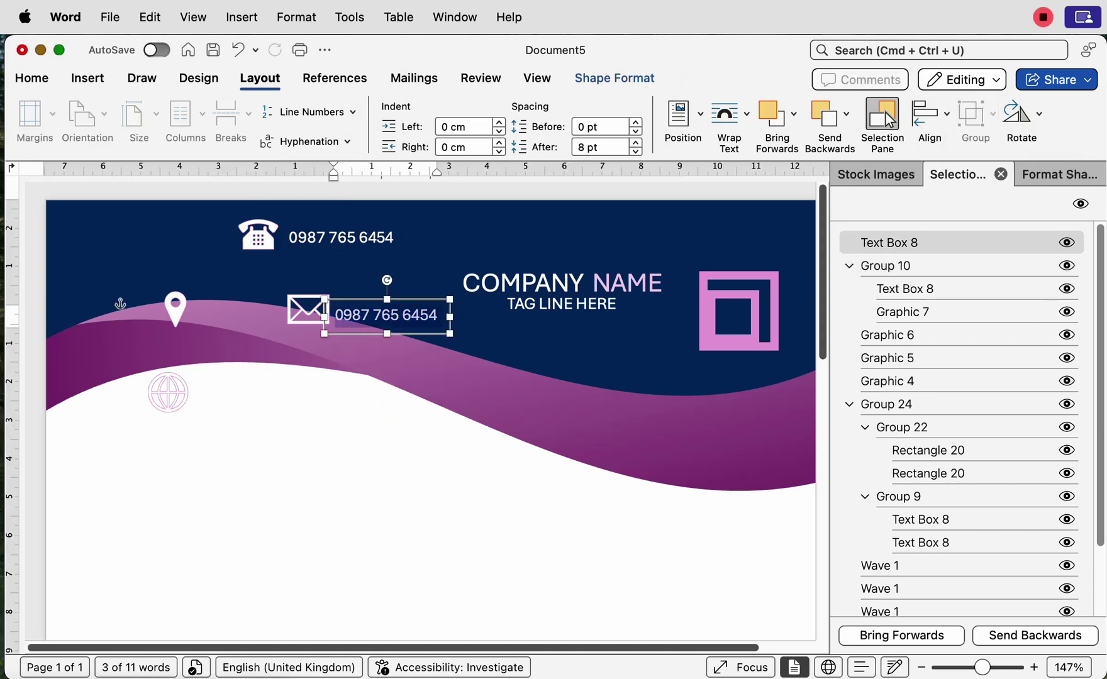
type("email@email.com")
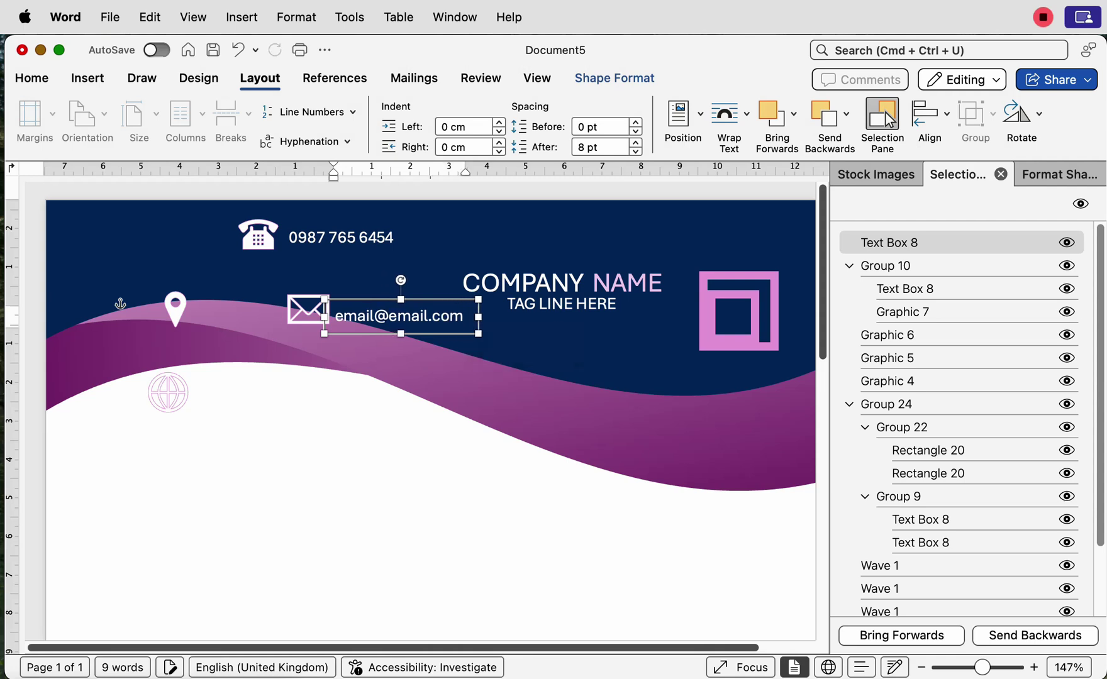
key("Up")
key("Left")
key("Left")
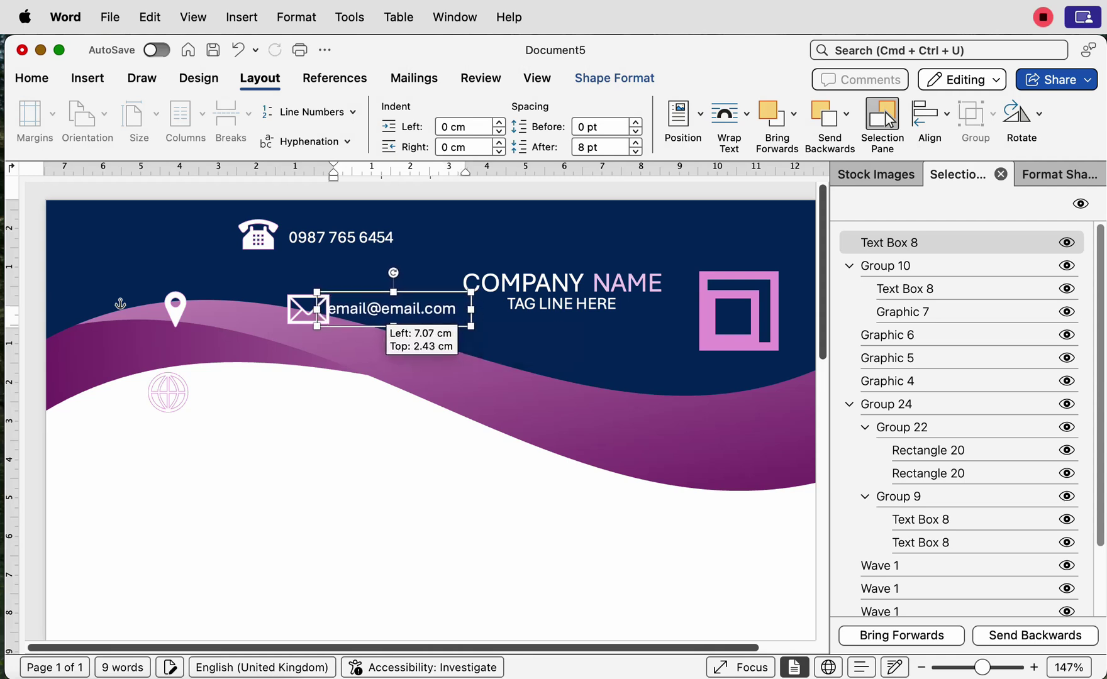
key("Left")
key("Left")
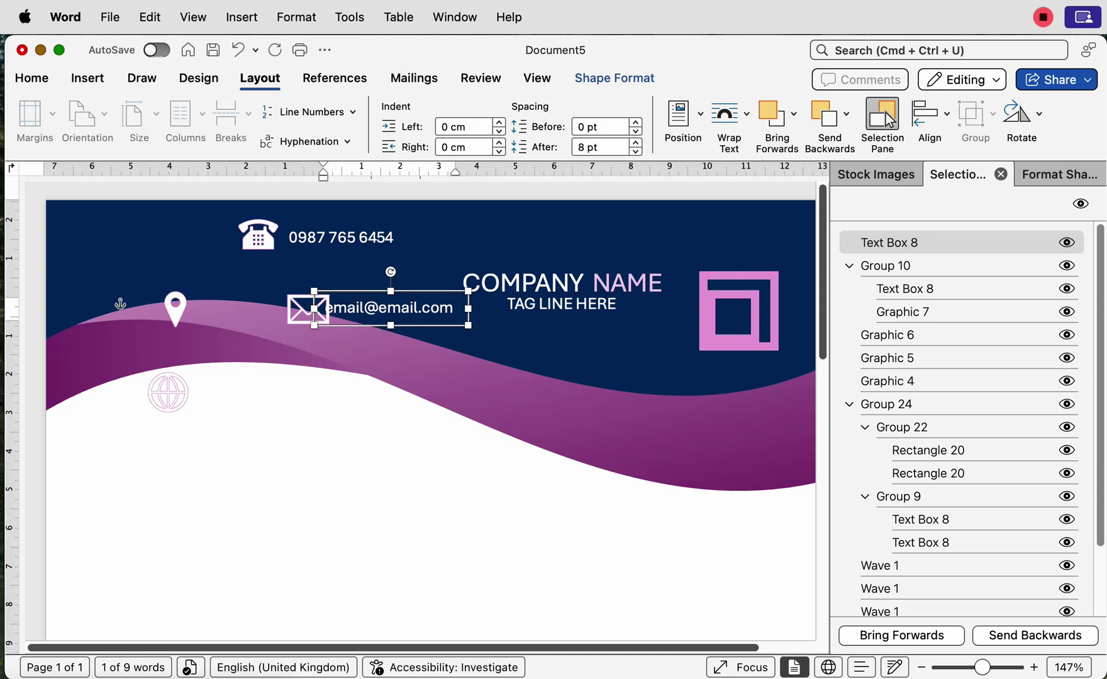
key("Down")
key("Right")
key("Right")
key("Right")
key("Right")
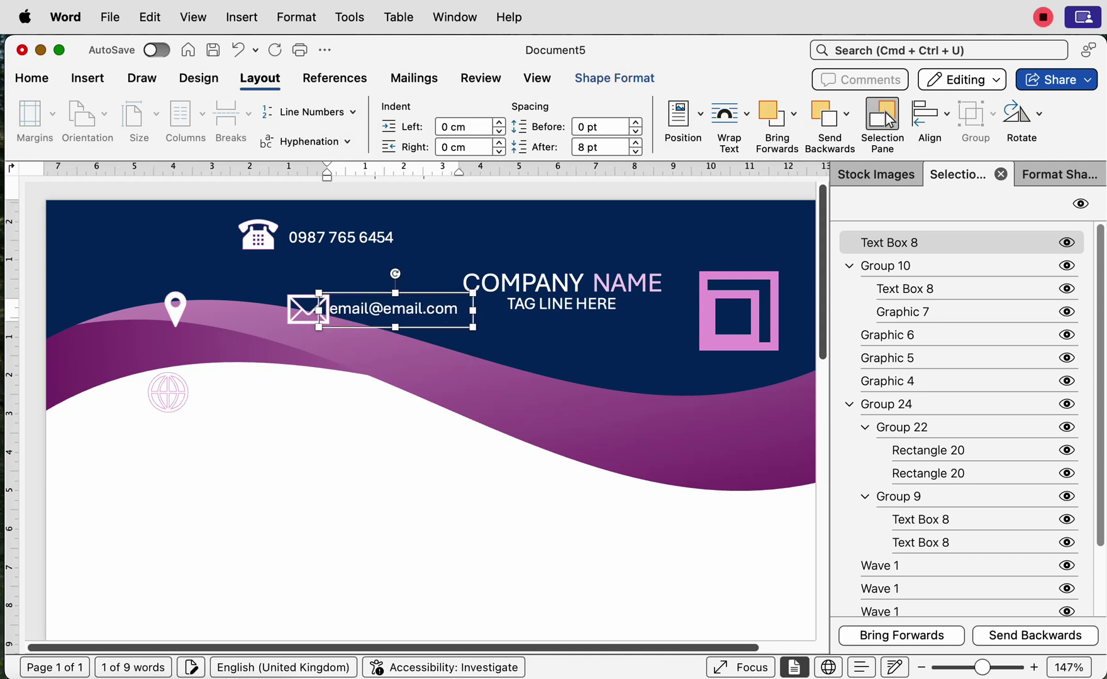
key("Right")
key("Right")
key("Right")
key("Right")
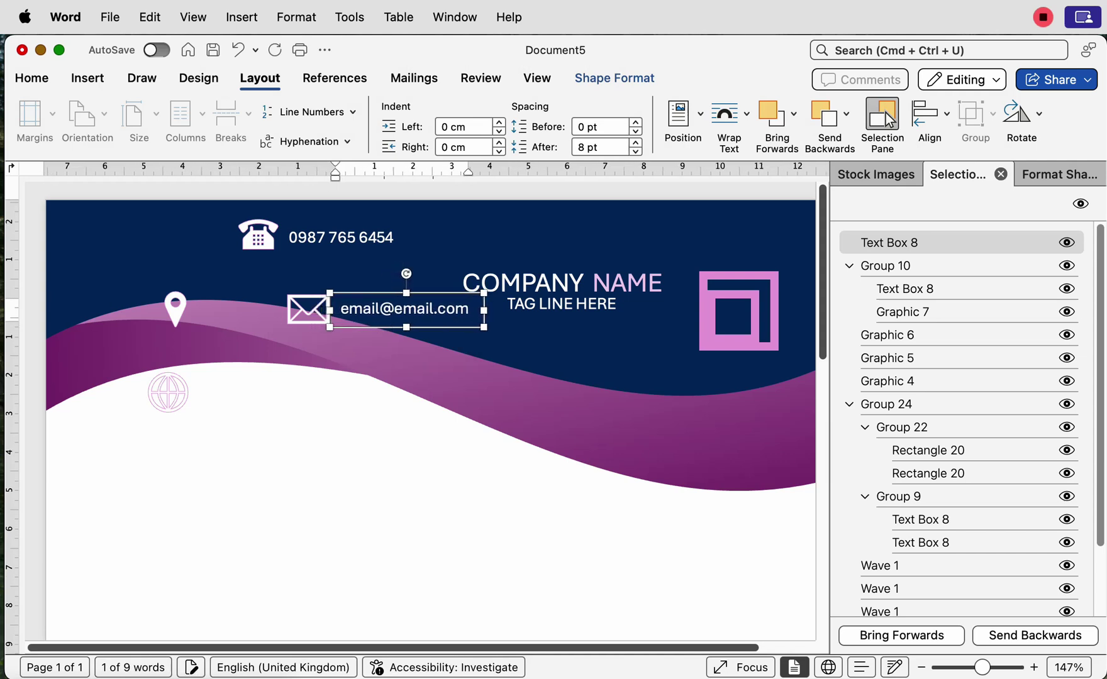
key("Right")
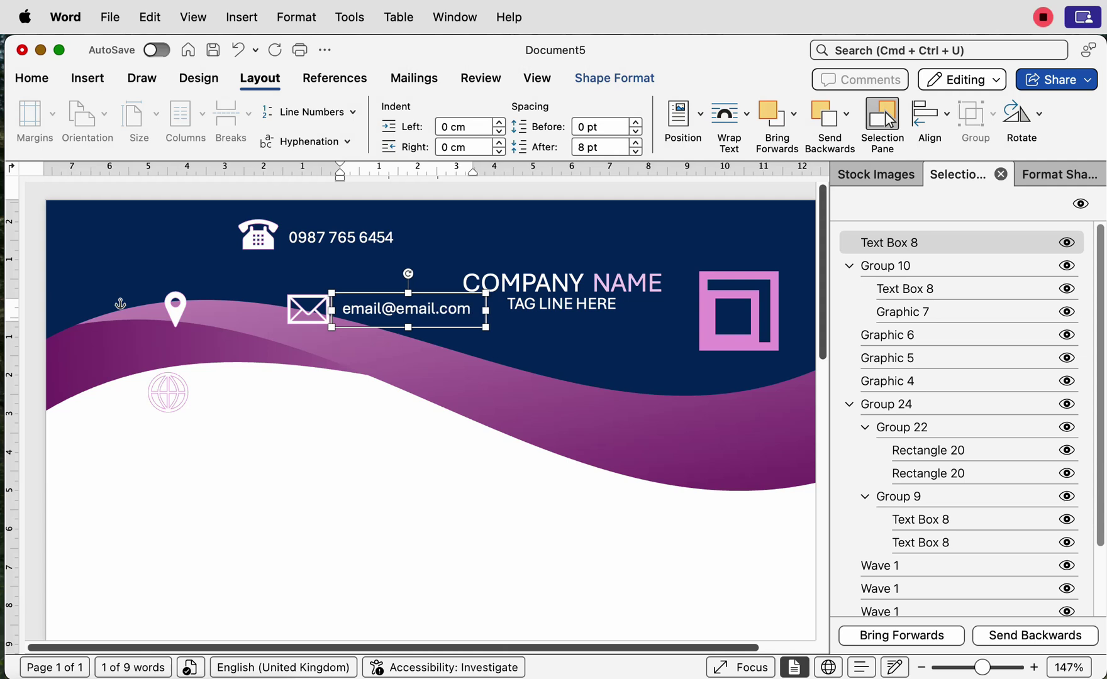
Step: Copy the email box to the upper left and group the envelope icon with the email address
left_click_drag(402, 325, 169, 272, "alt")
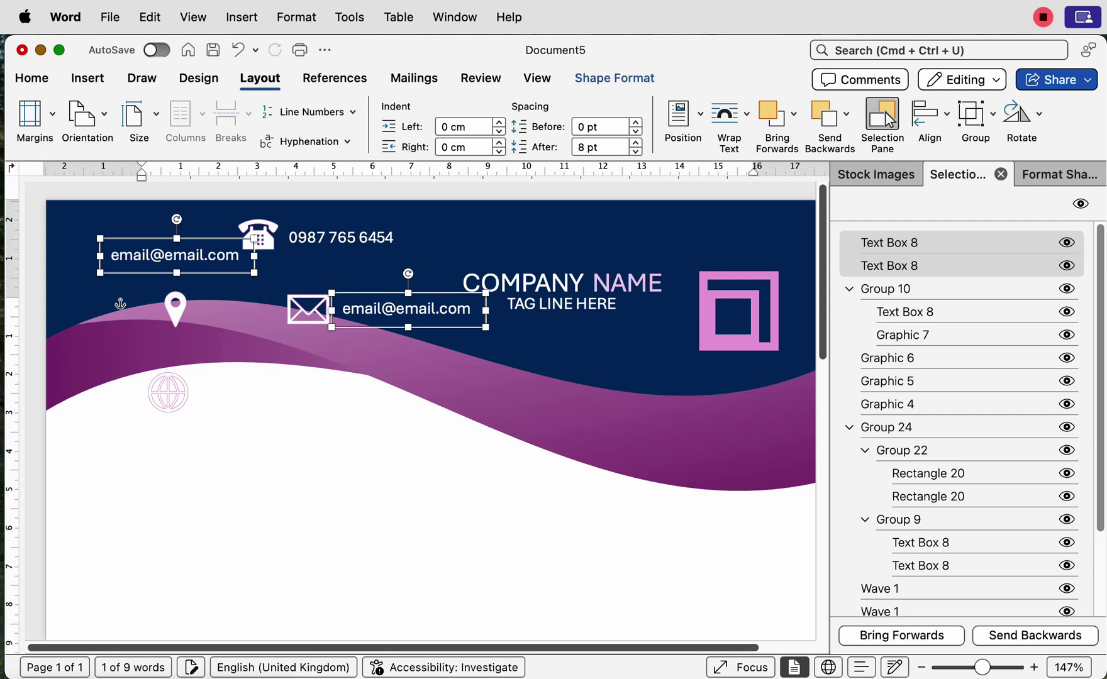
key("Escape")
left_click(307, 308)
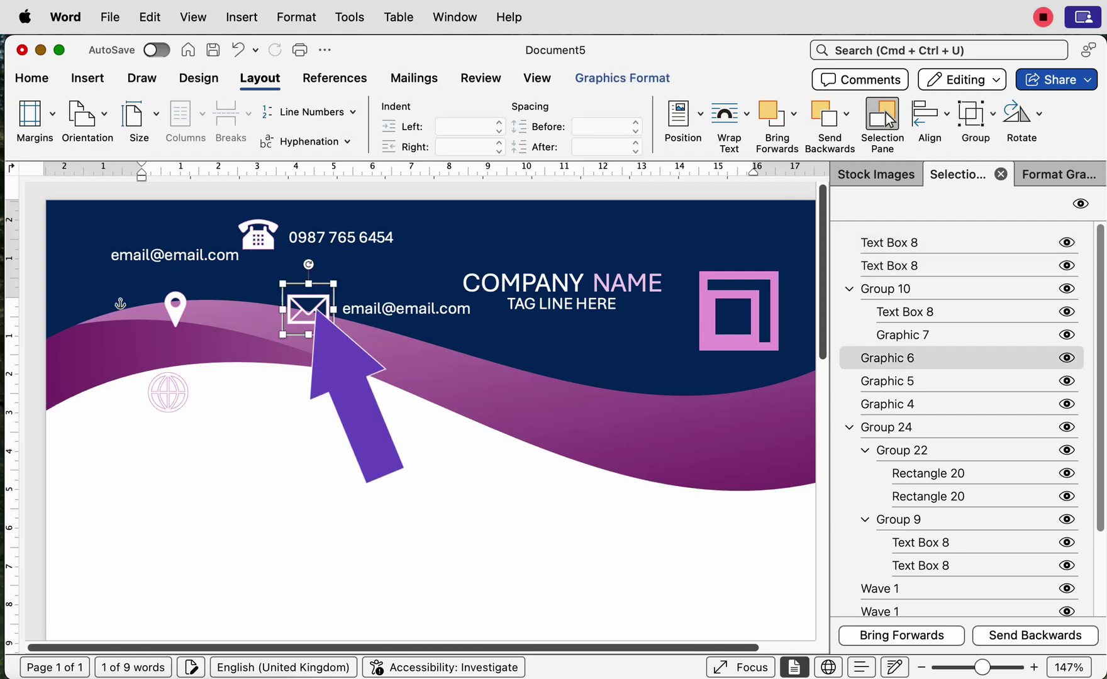
left_click(393, 310, "shift")
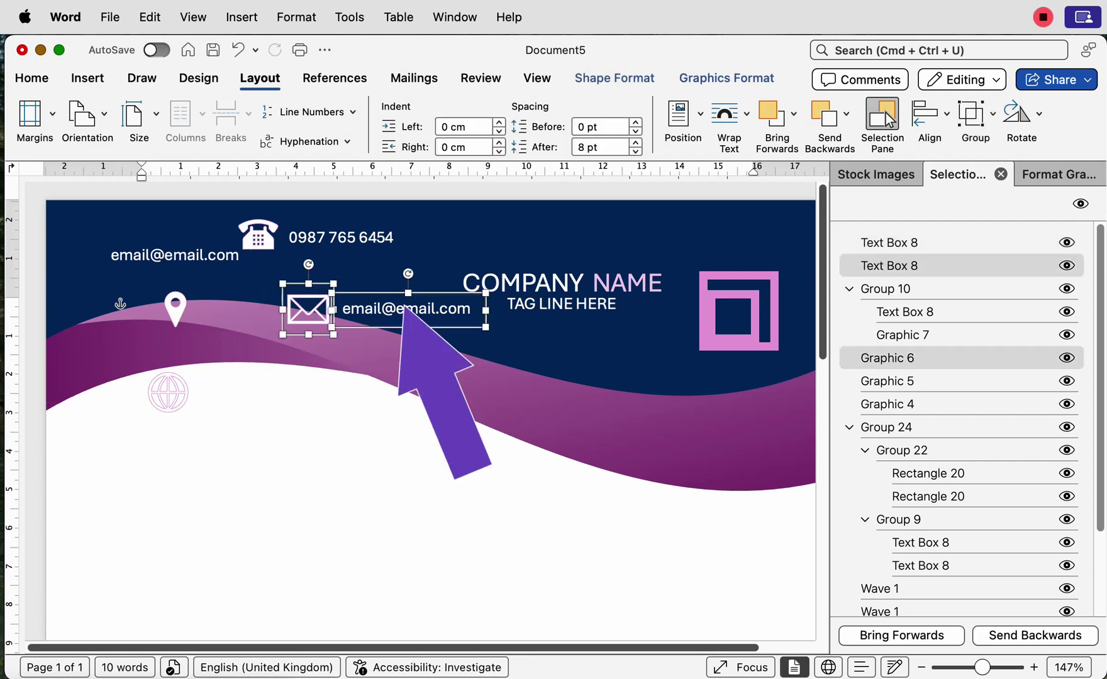
left_click(976, 113)
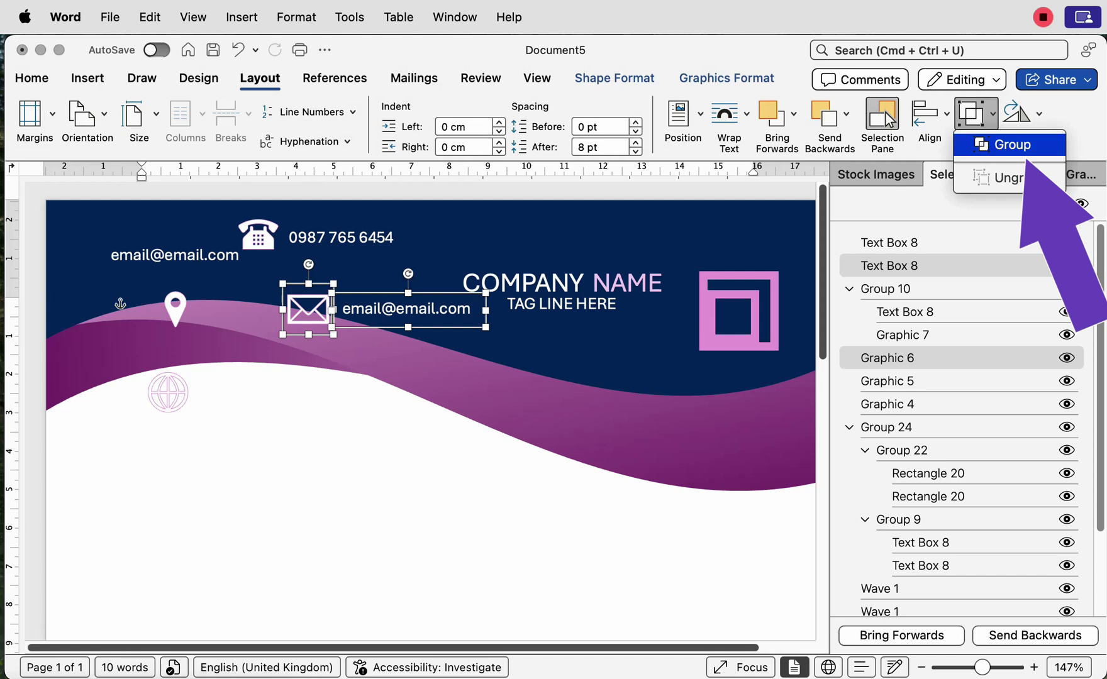
left_click(1013, 144)
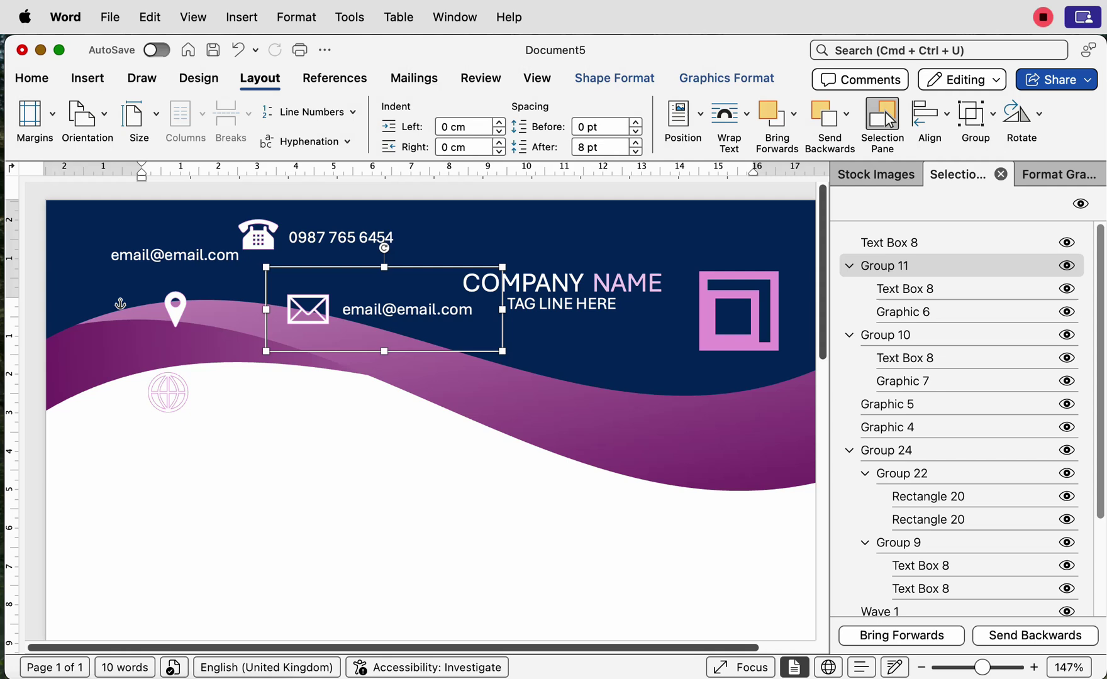
left_click(174, 254)
left_click_drag(174, 255, 174, 322)
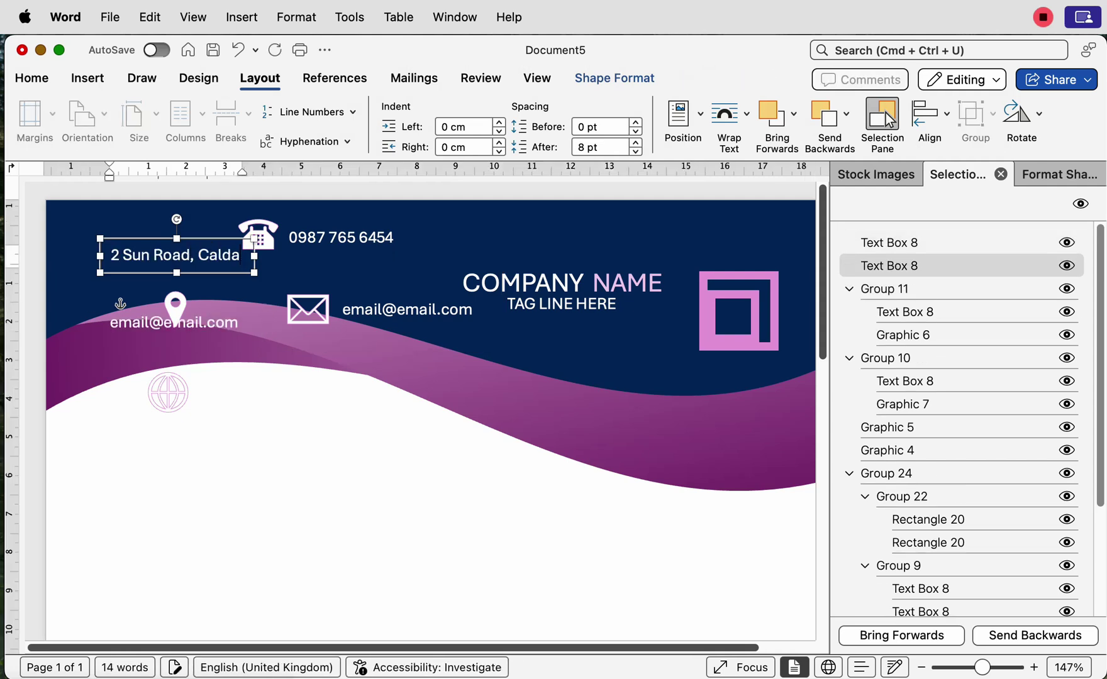
left_click_drag(254, 255, 264, 255)
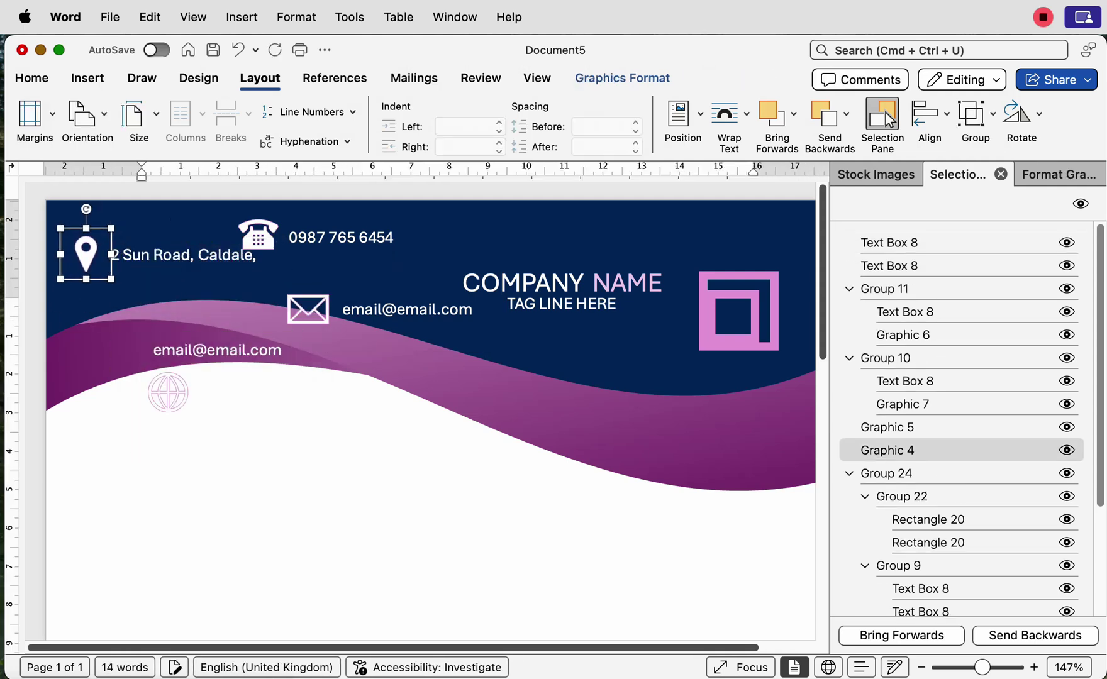
key("super+alt+g")
type("www.website.com")
scroll(420, 420, "right", 2)
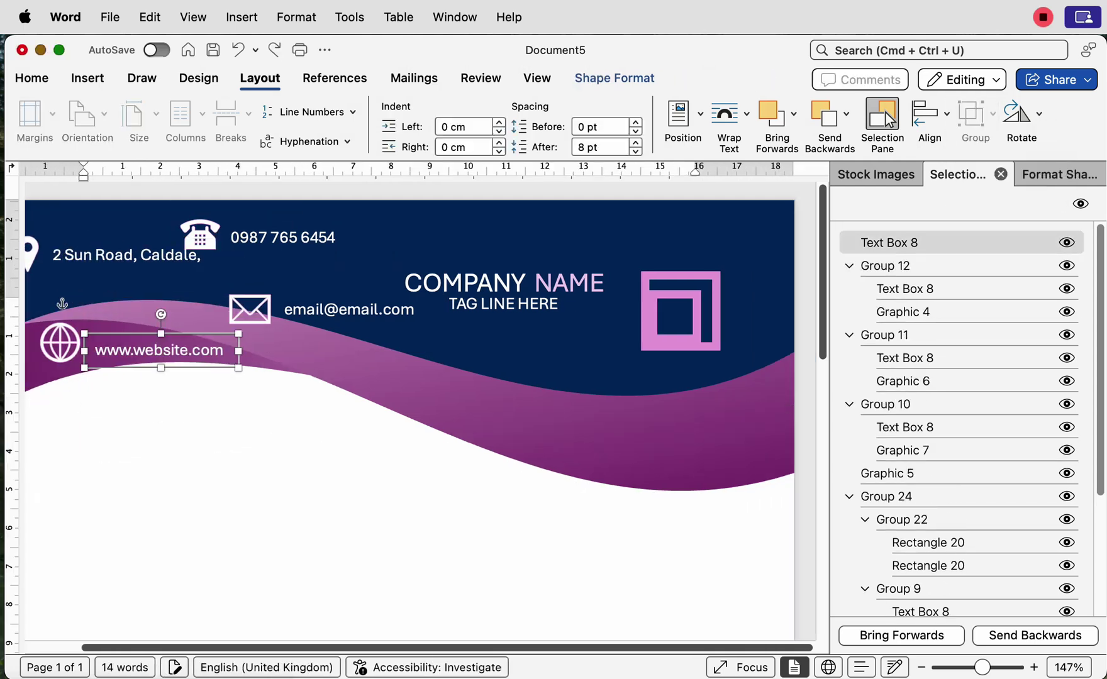
key("super+alt+g")
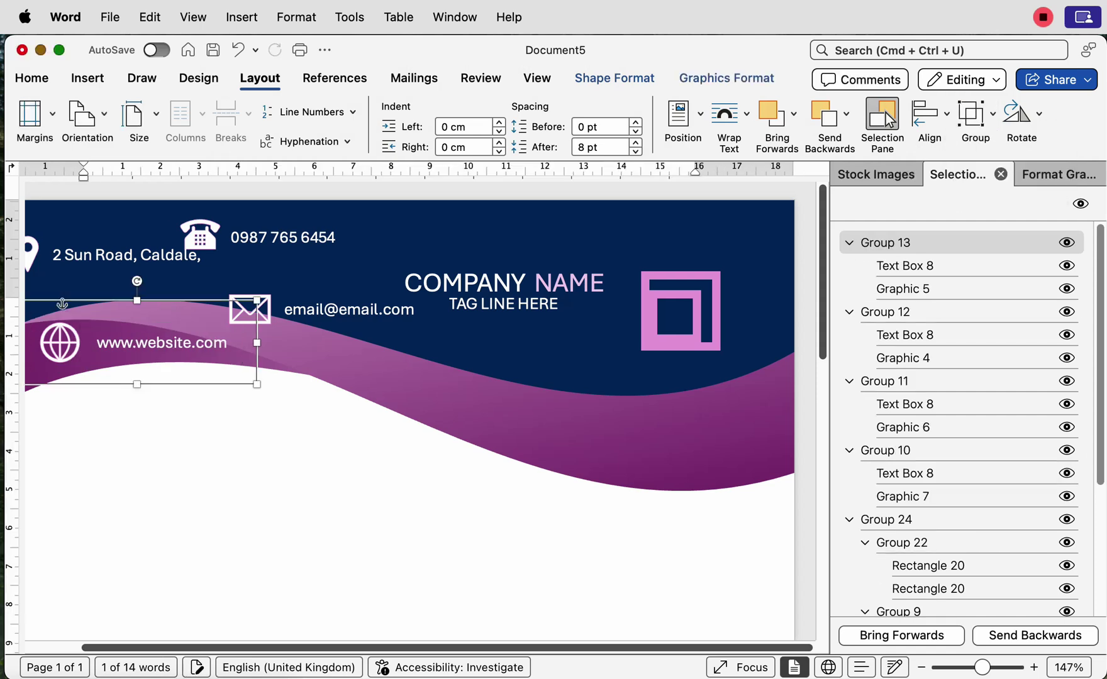
Step: Select the email, phone and address groups together
left_click(349, 309, "shift")
left_click(283, 237, "shift")
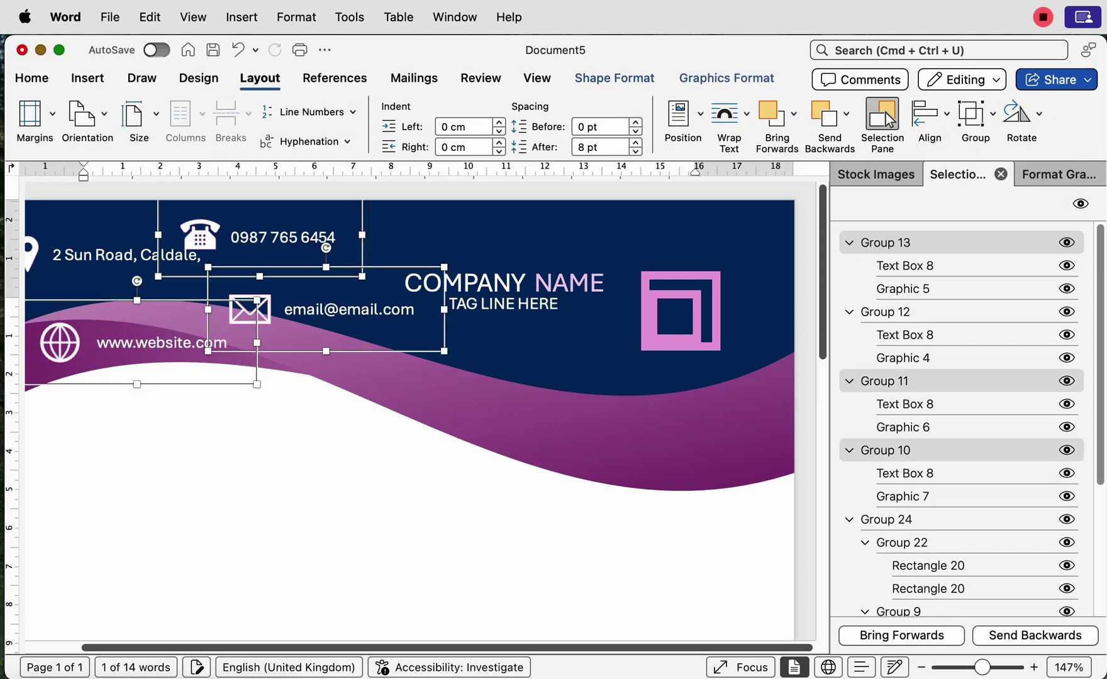
left_click(126, 255, "shift")
Step: Move all contact groups down into the footer wave, undoing a stray change
left_click_drag(182, 378, 267, 615)
scroll(421, 412, "down", 10)
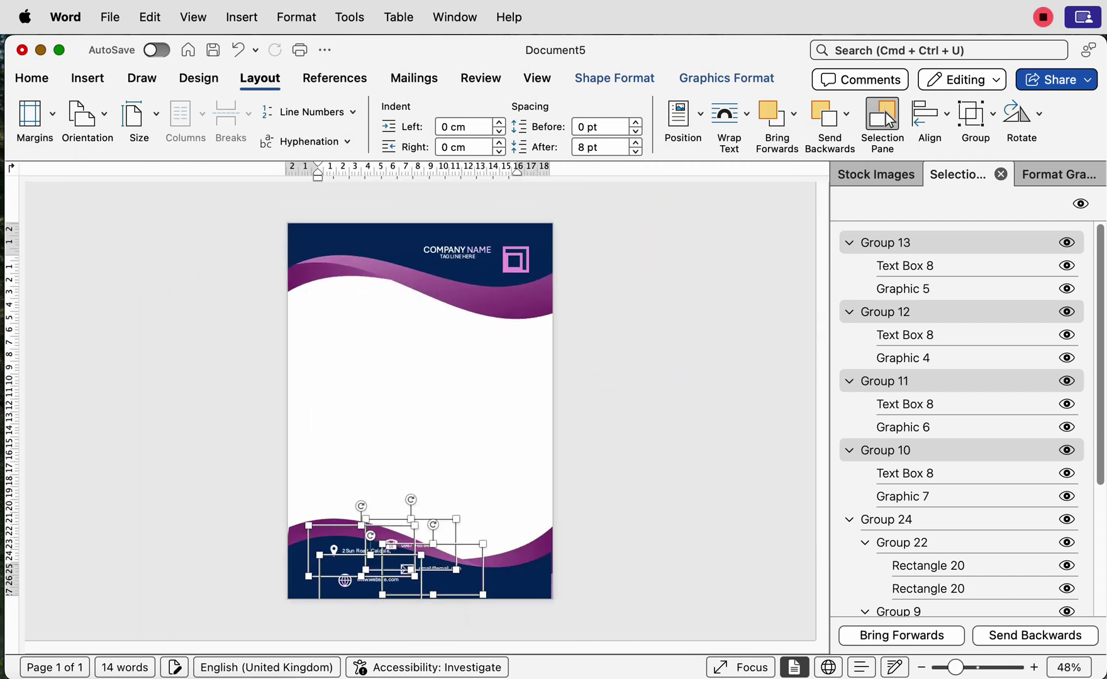
scroll(371, 541, "up", 10)
key("super+z")
key("super+z")
key("super+z")
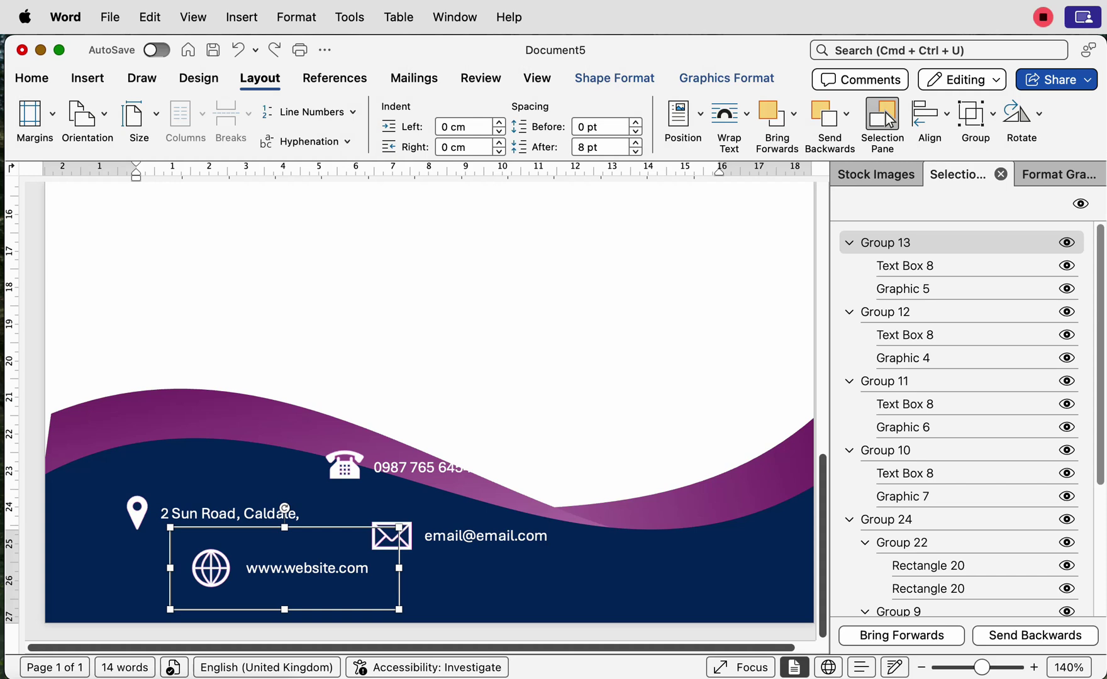
Step: Line up website, email and address in a footer row with the phone above the address
left_click_drag(301, 568, 690, 567)
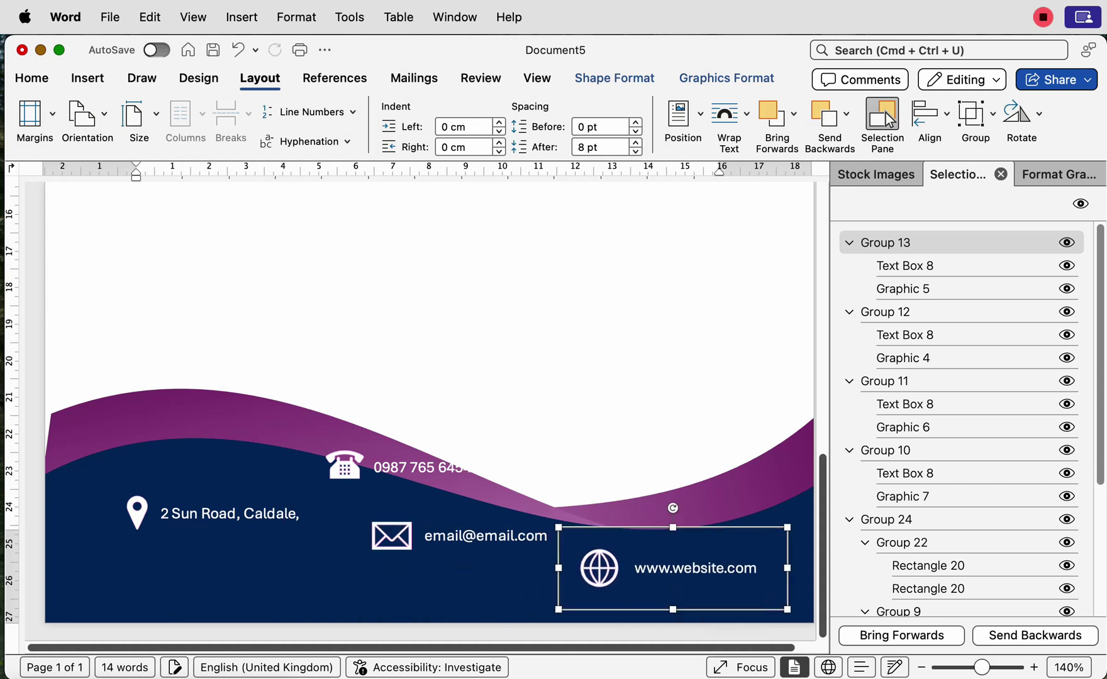
left_click_drag(452, 536, 448, 562)
left_click_drag(229, 514, 222, 562)
left_click(402, 465)
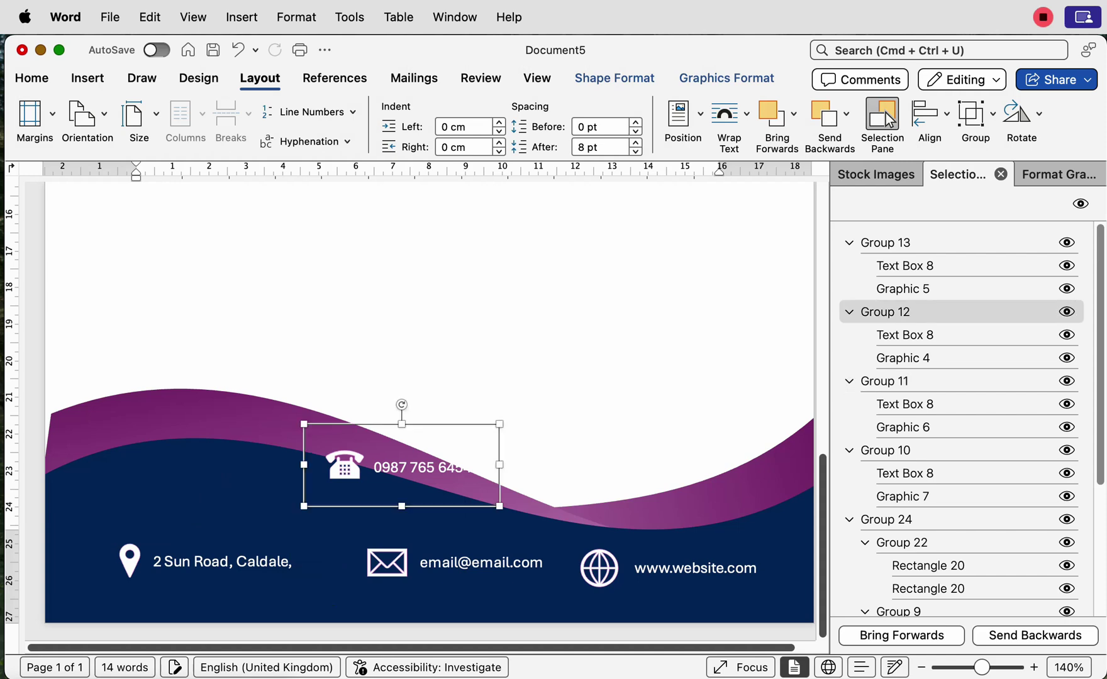
left_click_drag(403, 466, 196, 494)
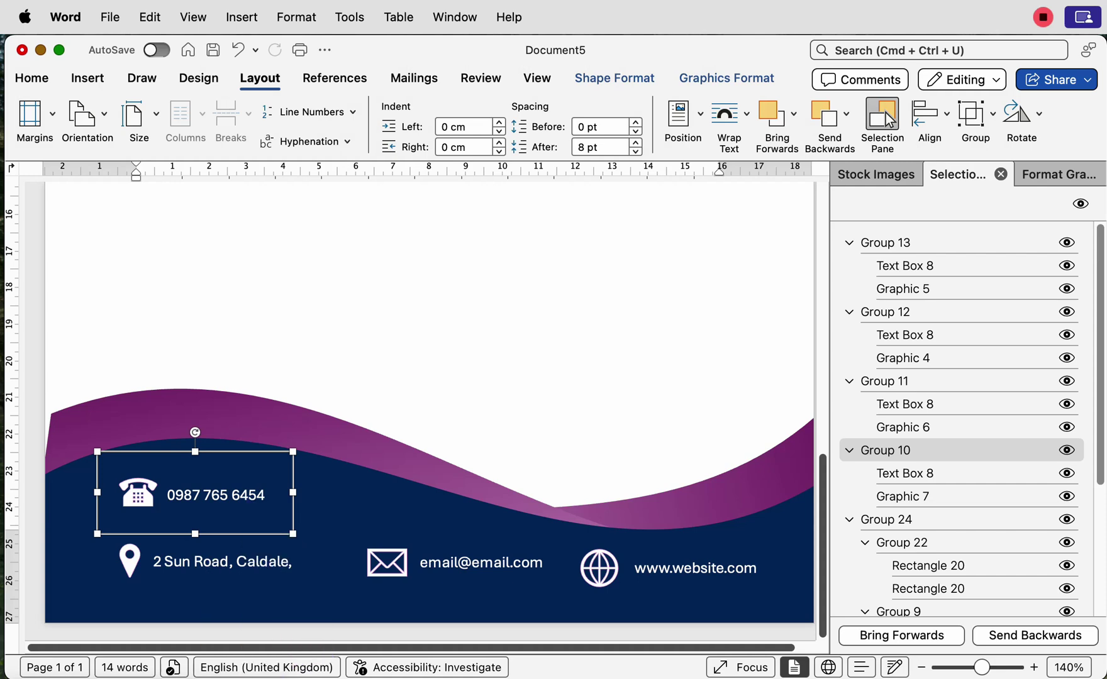
left_click(209, 561, "shift")
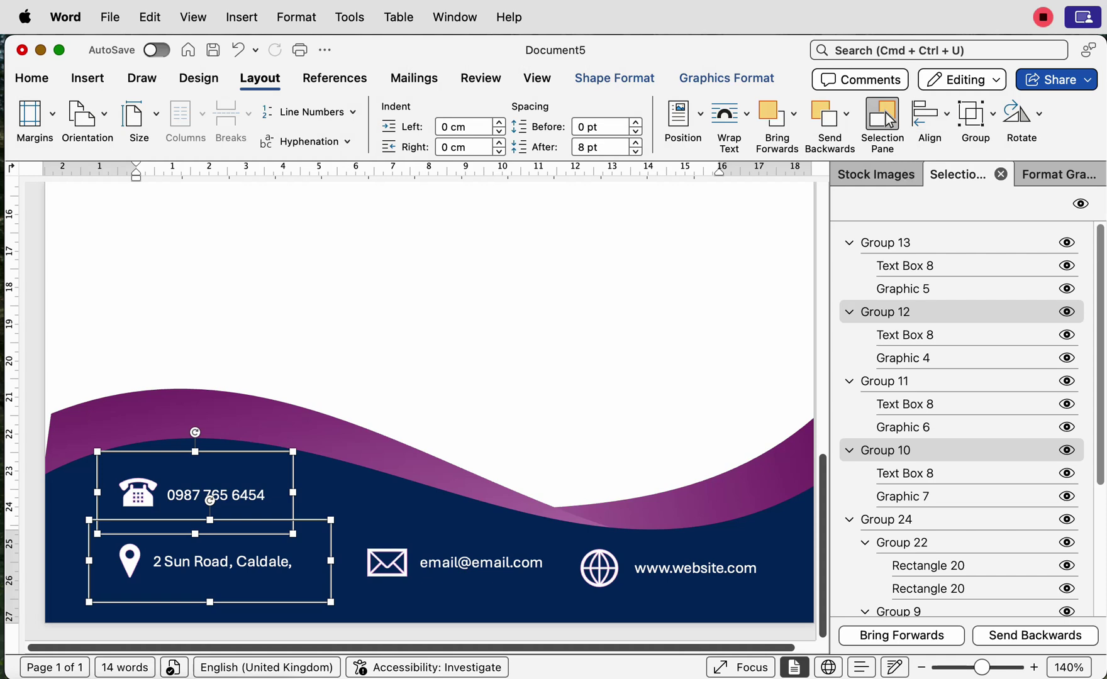
Step: Left-align the phone number group with the address group
left_click(929, 114)
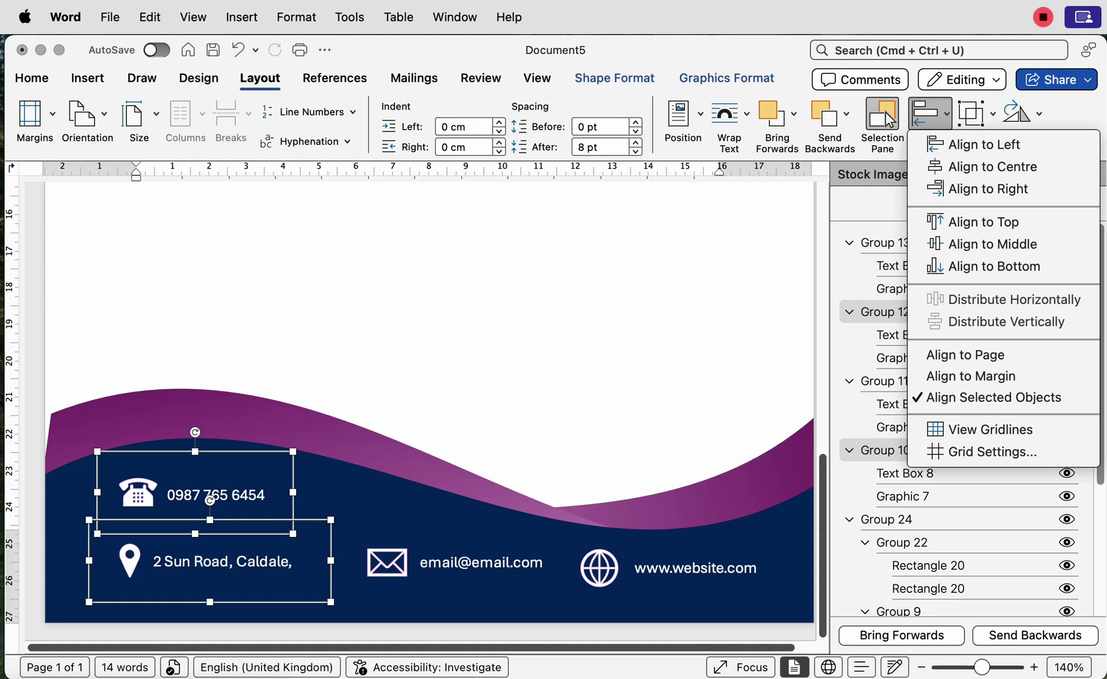
key("Return")
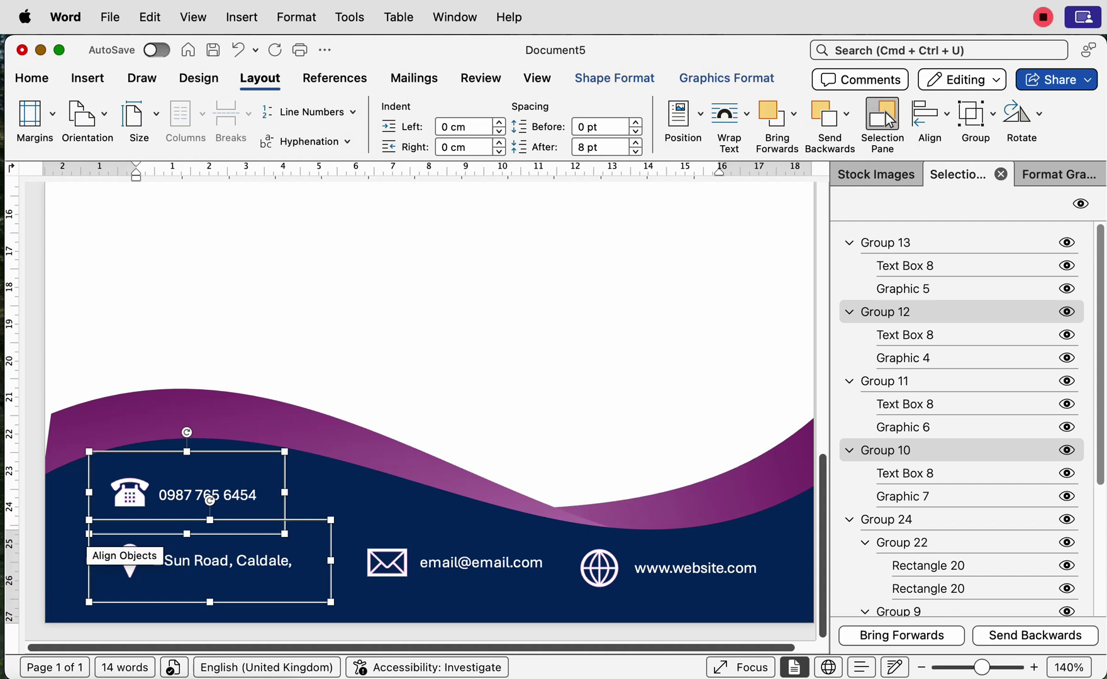
key("Escape")
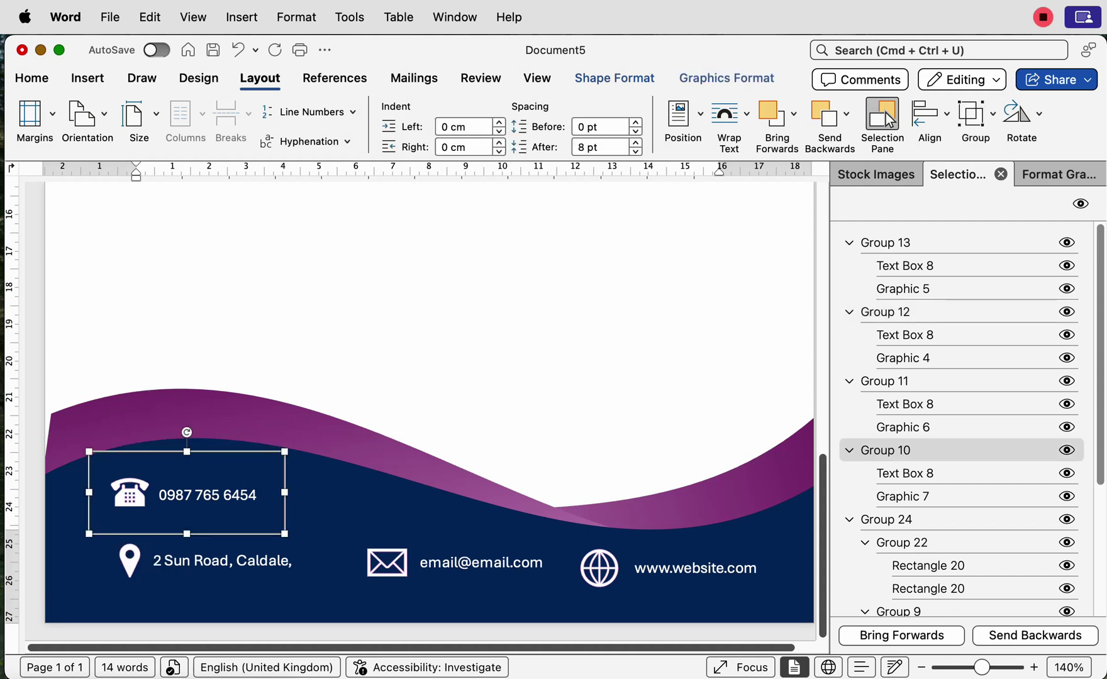
Step: Nudge the phone group with the arrow keys so it sits just above the address line
key("Down")
key("Down")
key("Down")
key("Down")
key("Down")
key("Down")
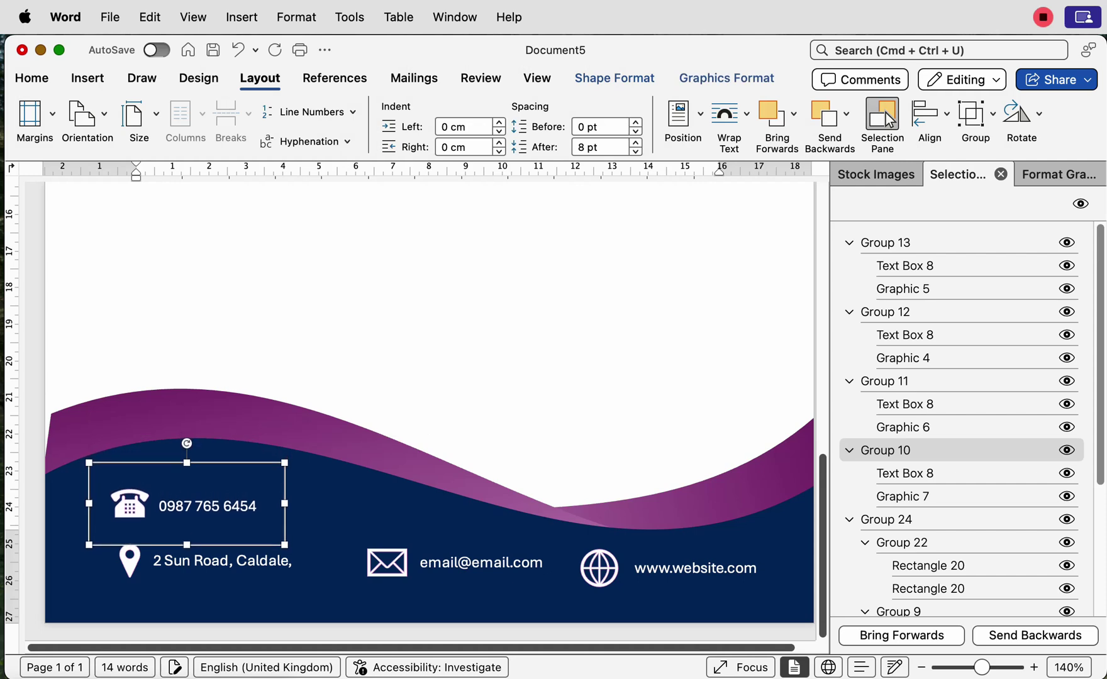
key("Down")
key("Down")
key("Down")
key("Down")
key("Down")
key("Down")
key("Down")
key("Down")
key("Down")
key("Down")
key("Down")
key("Down")
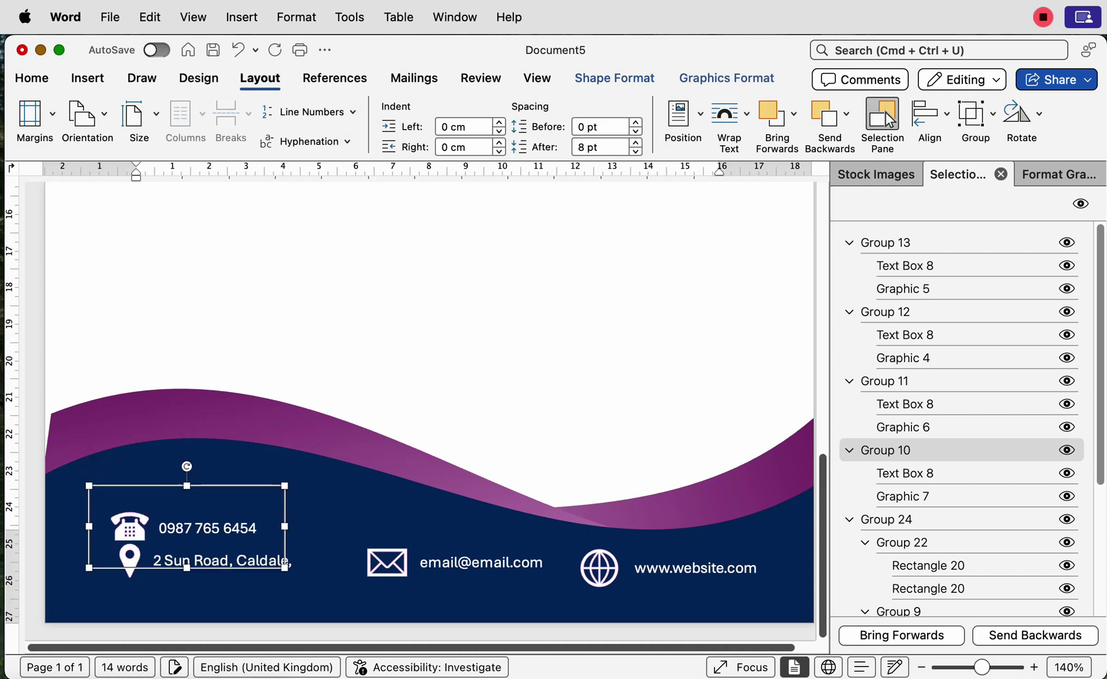
key("Down")
key("Down")
key("Down")
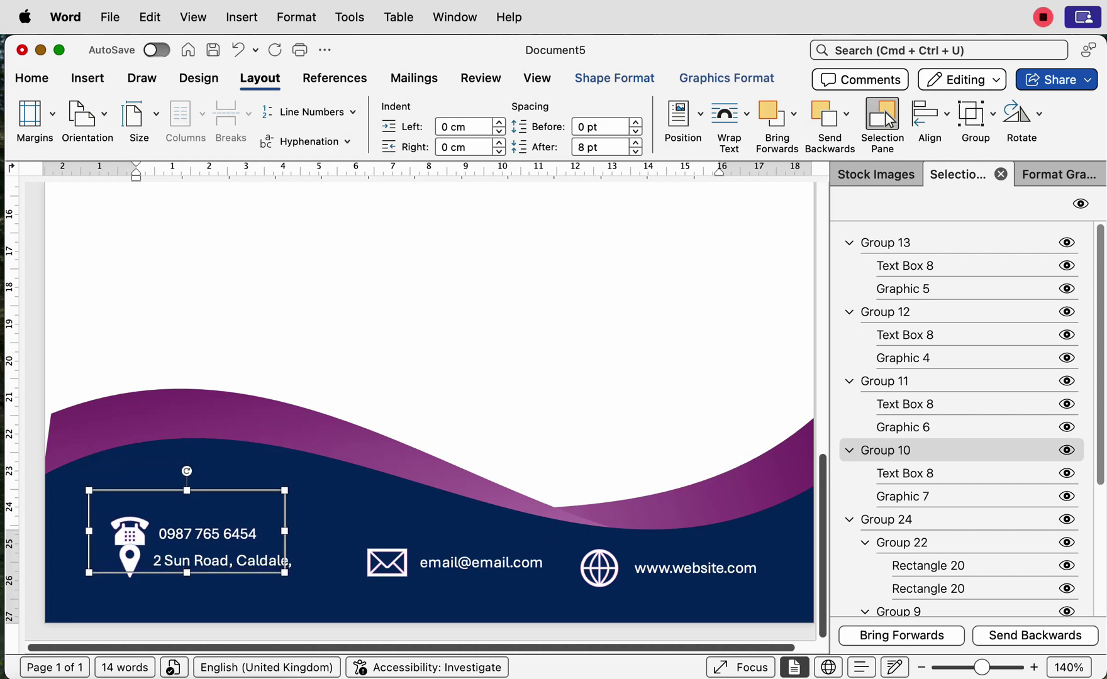
key("Right")
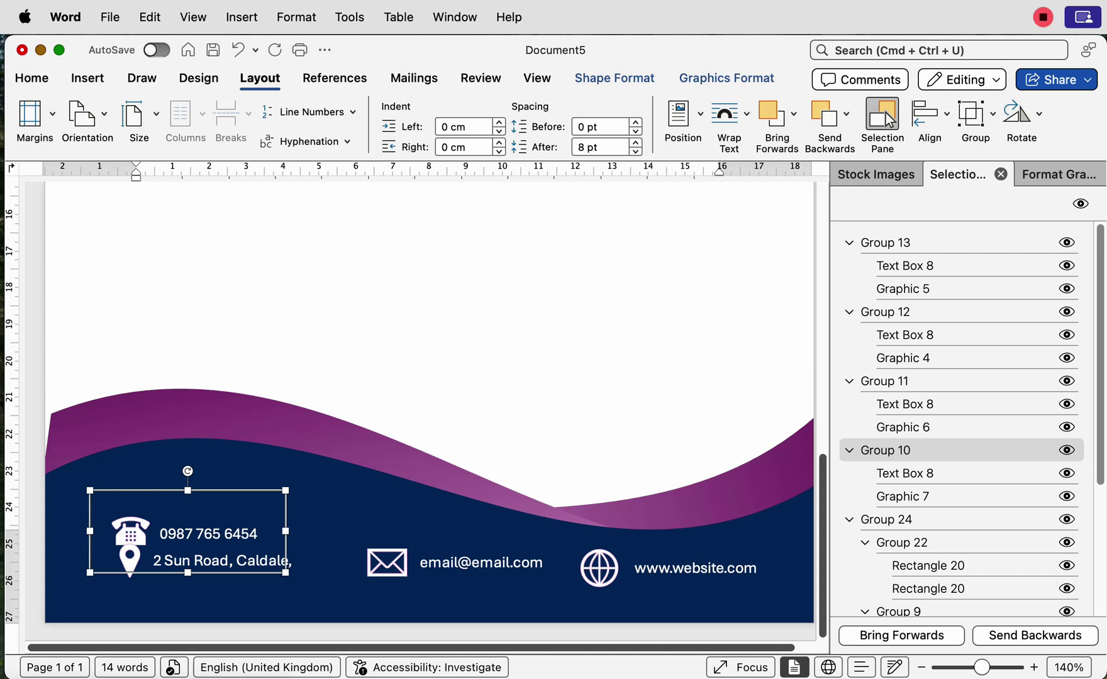
key("Up")
key("Up")
key("Up")
key("Up")
key("Up")
key("Up")
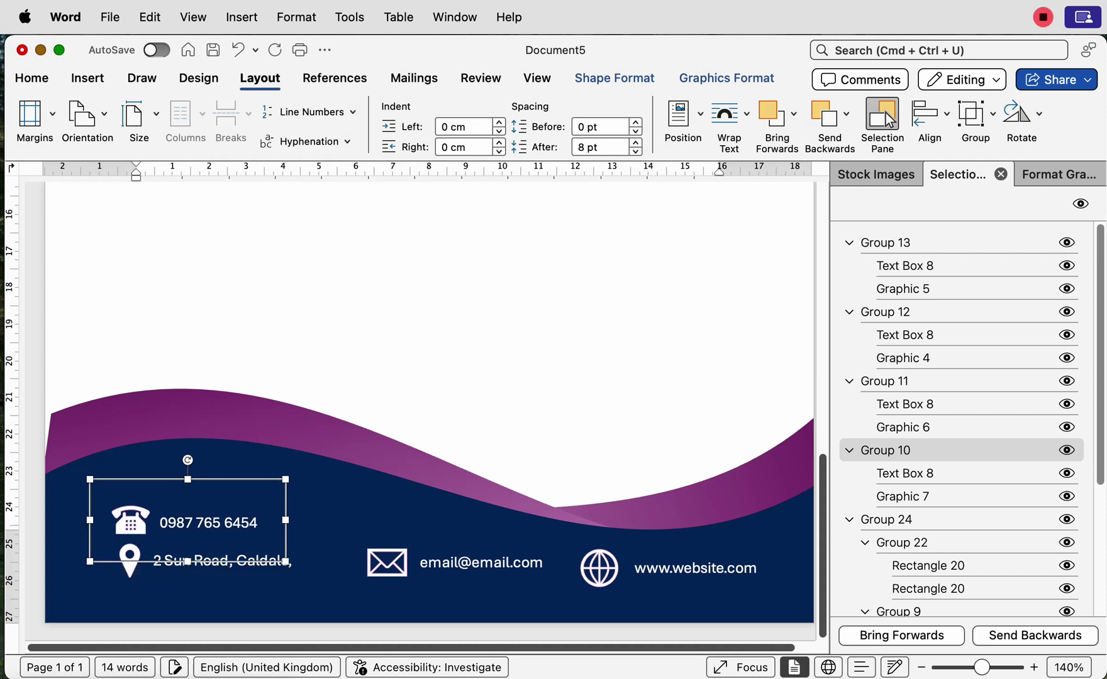
key("Up")
key("Up")
key("Up")
key("Up")
key("Up")
key("Up")
key("Up")
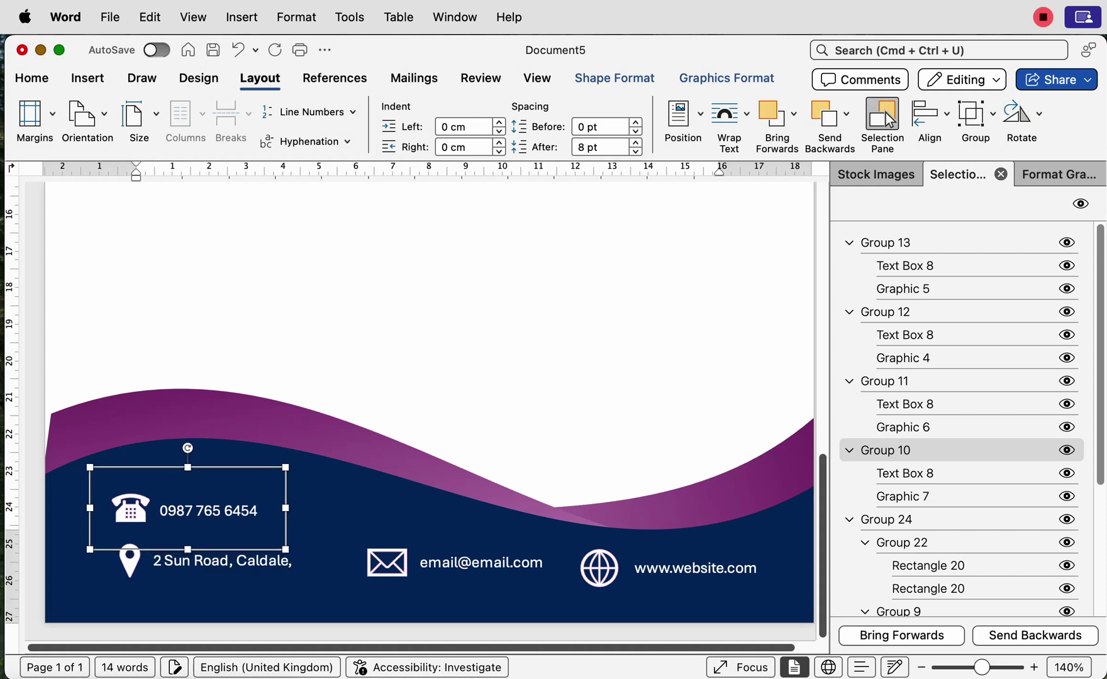
key("Up")
key("Up")
key("Up")
key("Up")
key("Up")
key("Up")
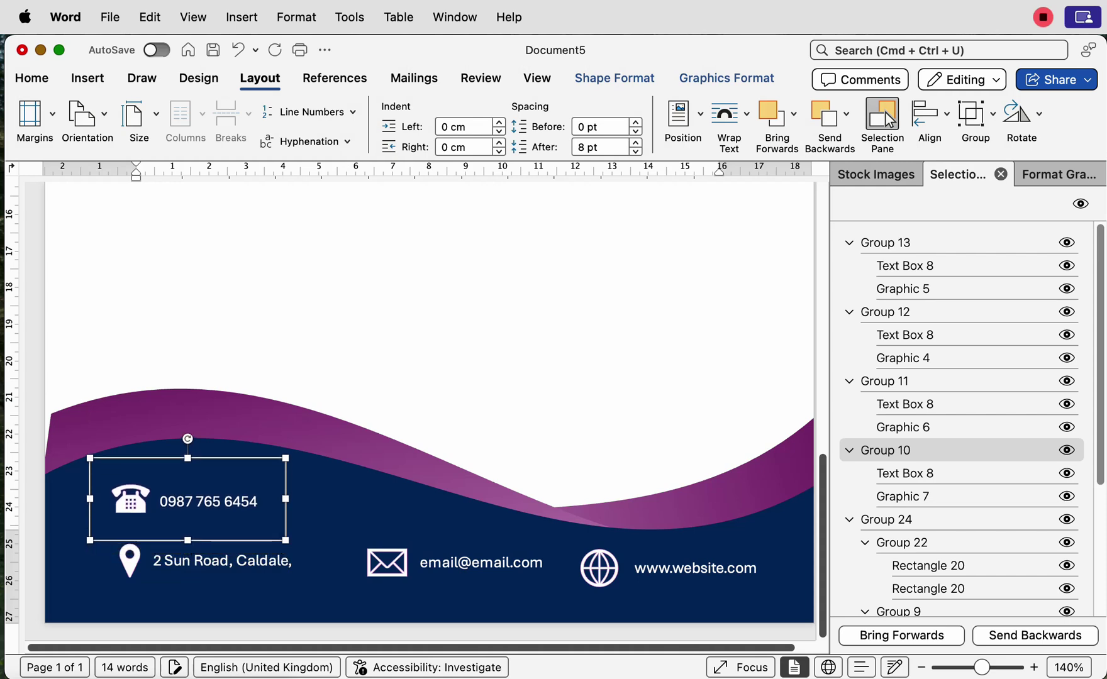
key("Up")
key("Up")
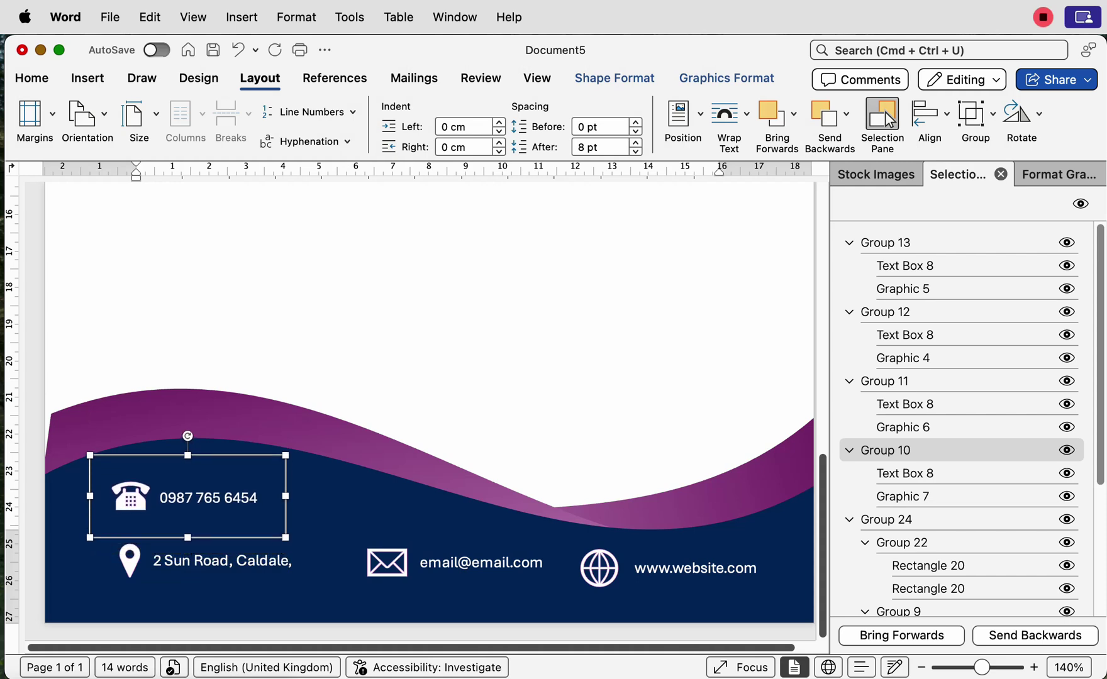
key("Tab")
Step: Add the email and address boxes to the selection and distribute the three horizontally
key("shift+Tab")
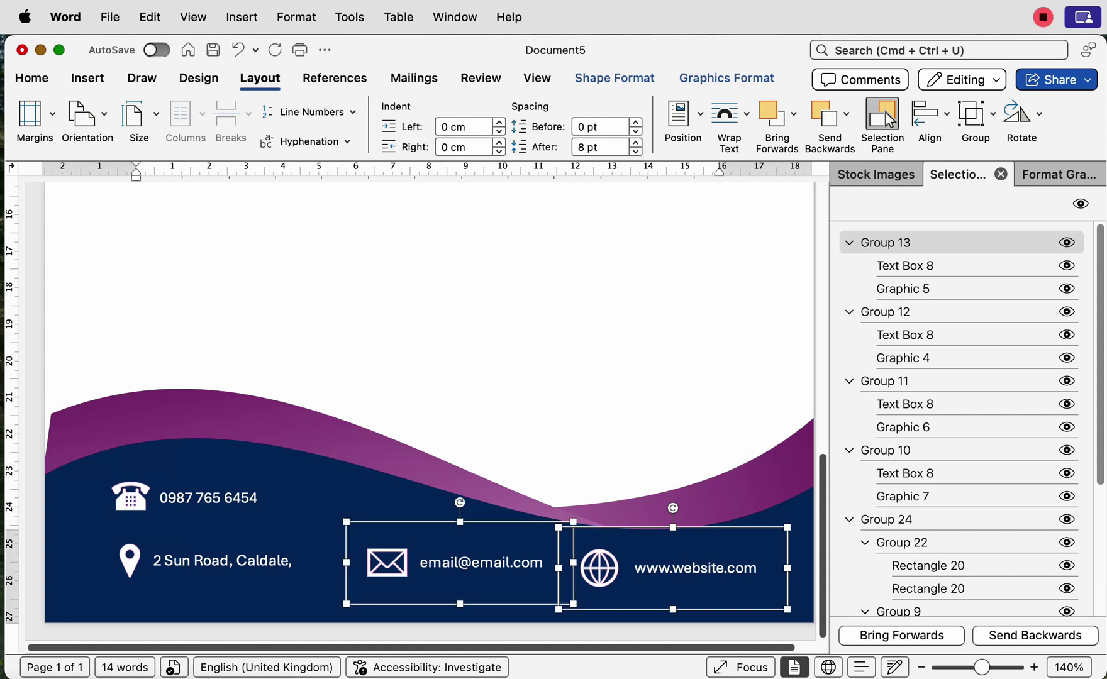
key("shift+Tab")
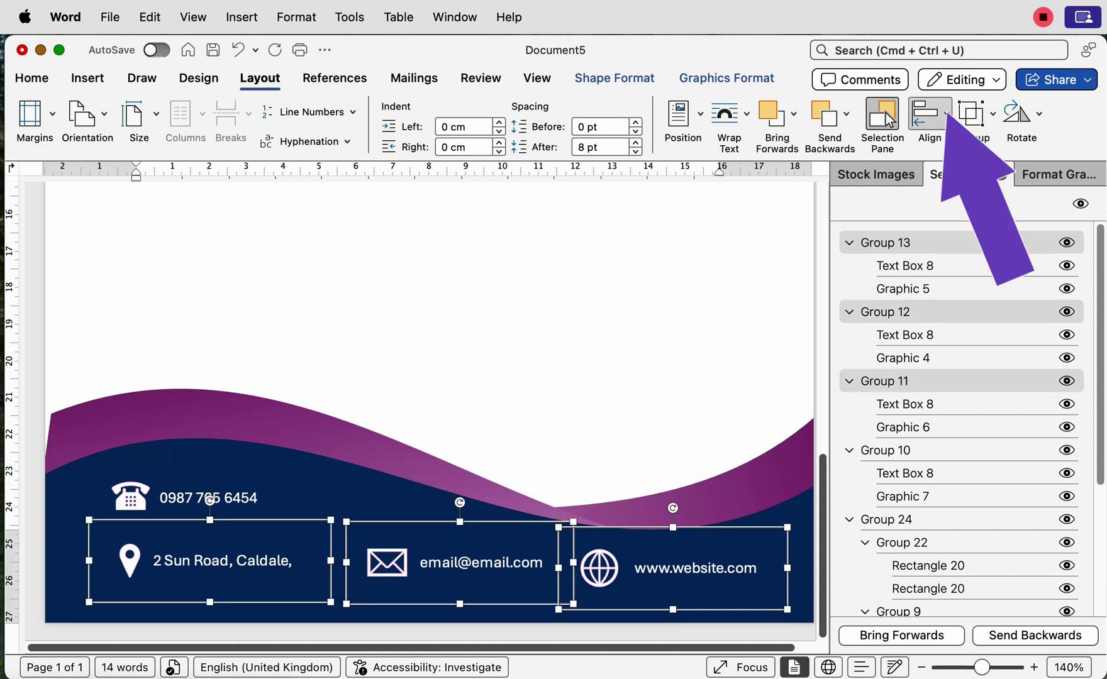
left_click(929, 120)
key("Down")
key("Down")
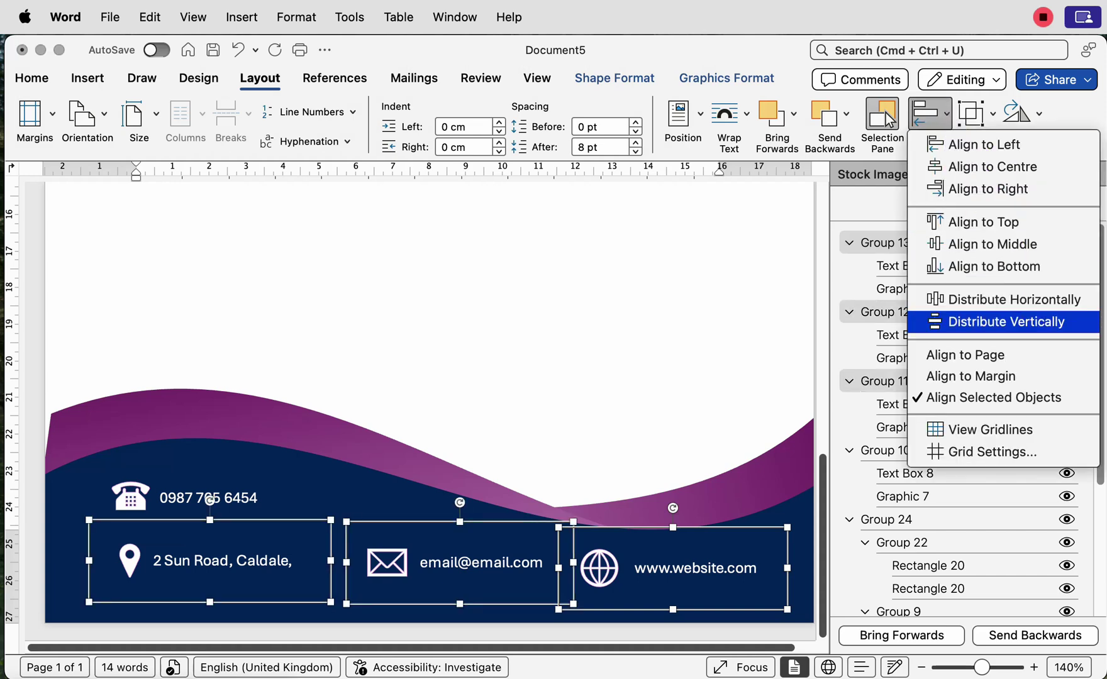
key("Up")
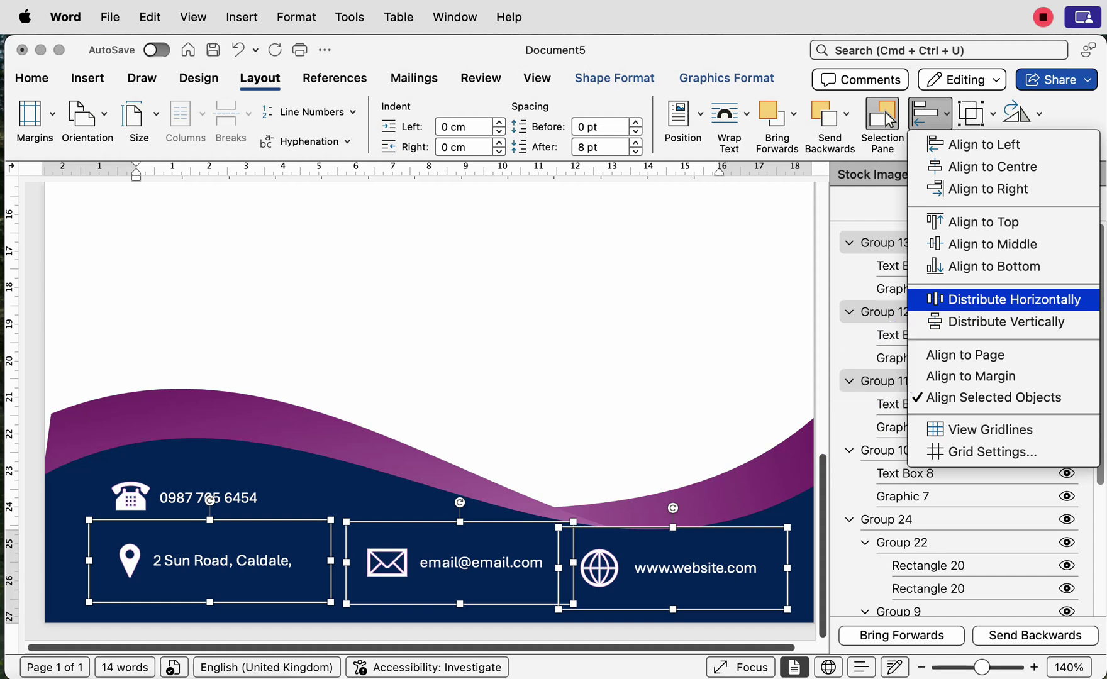
key("Return")
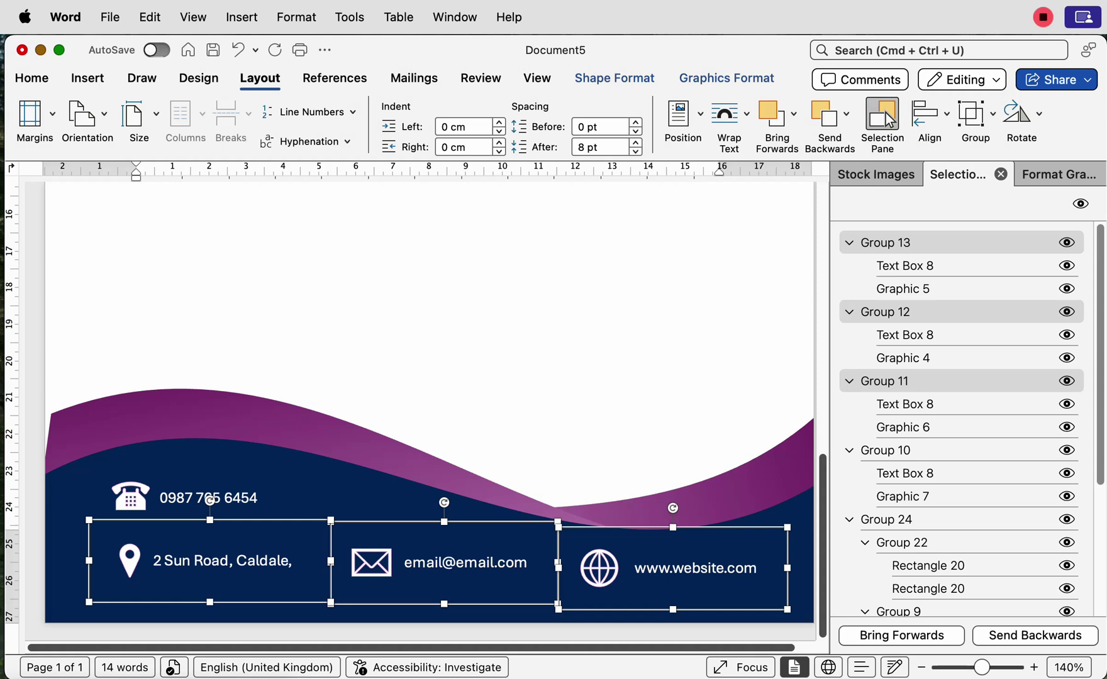
Step: Reselect the three contact boxes, apply Align Middle, and group them
key("super+z")
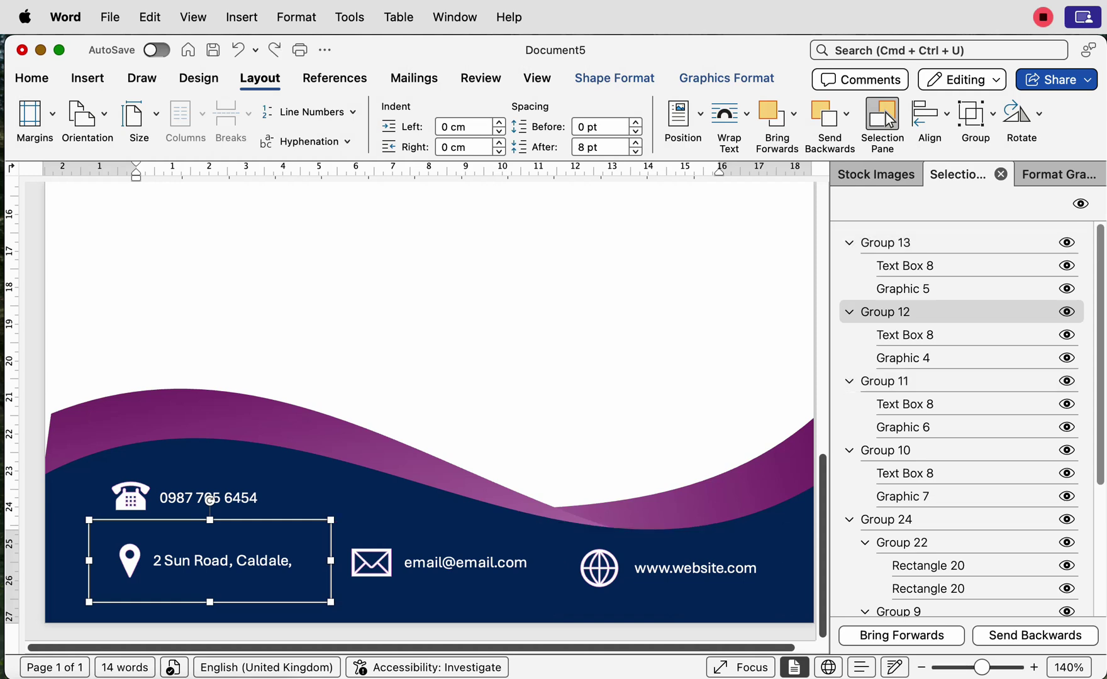
key("super+z")
key("super+z")
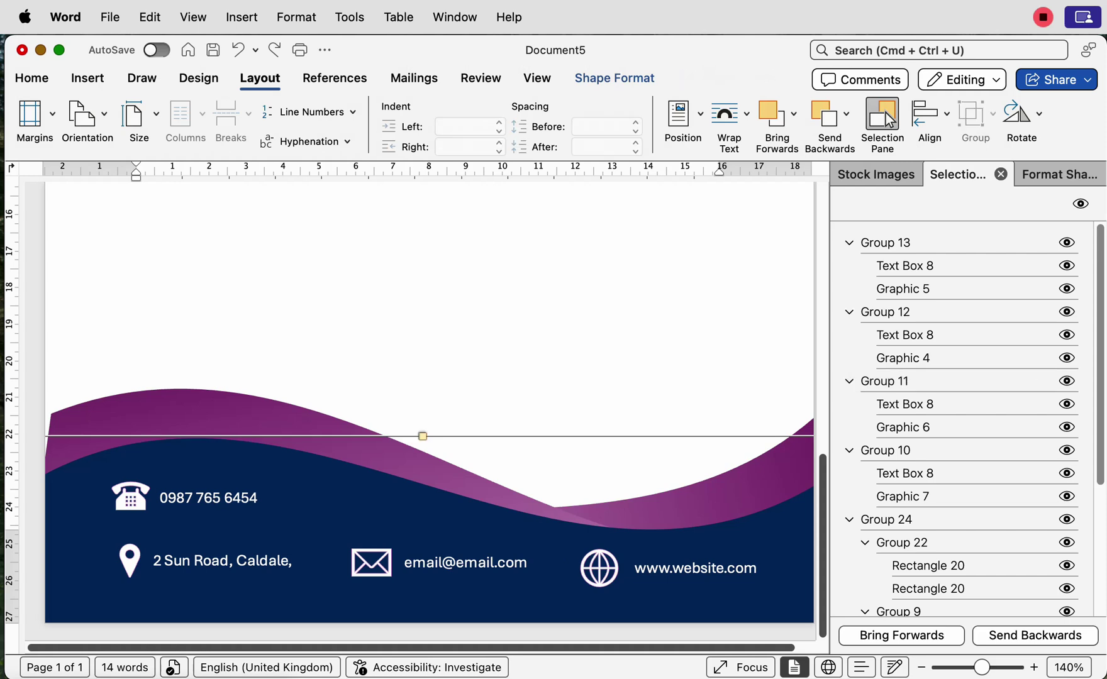
key("super+y")
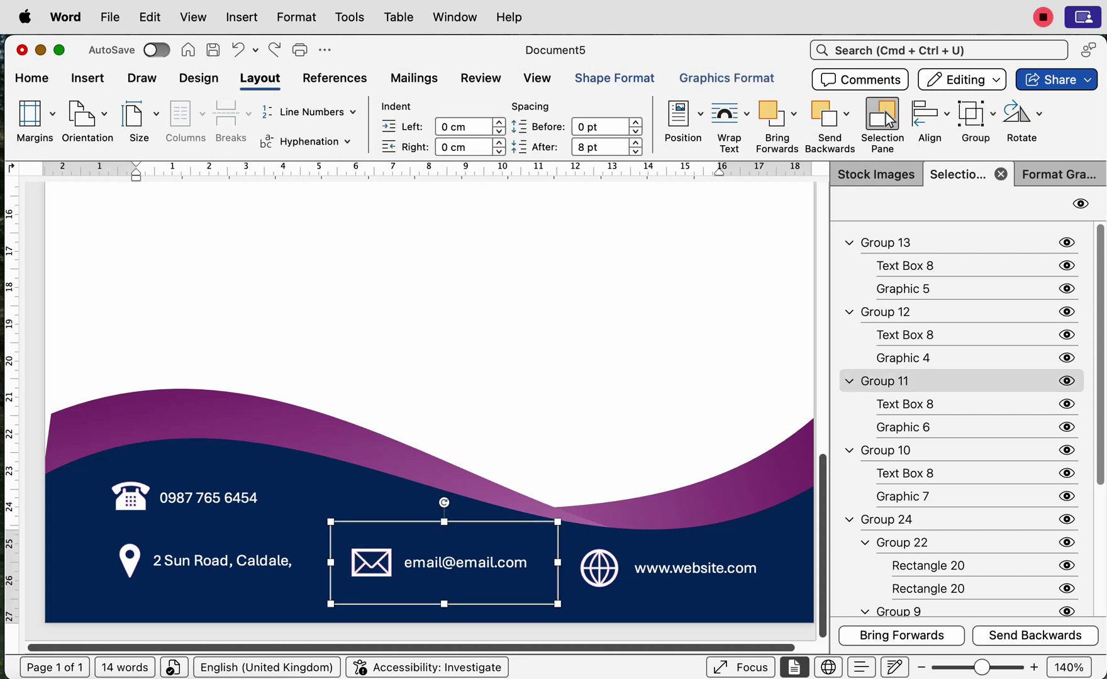
key("super+y")
key("super+y")
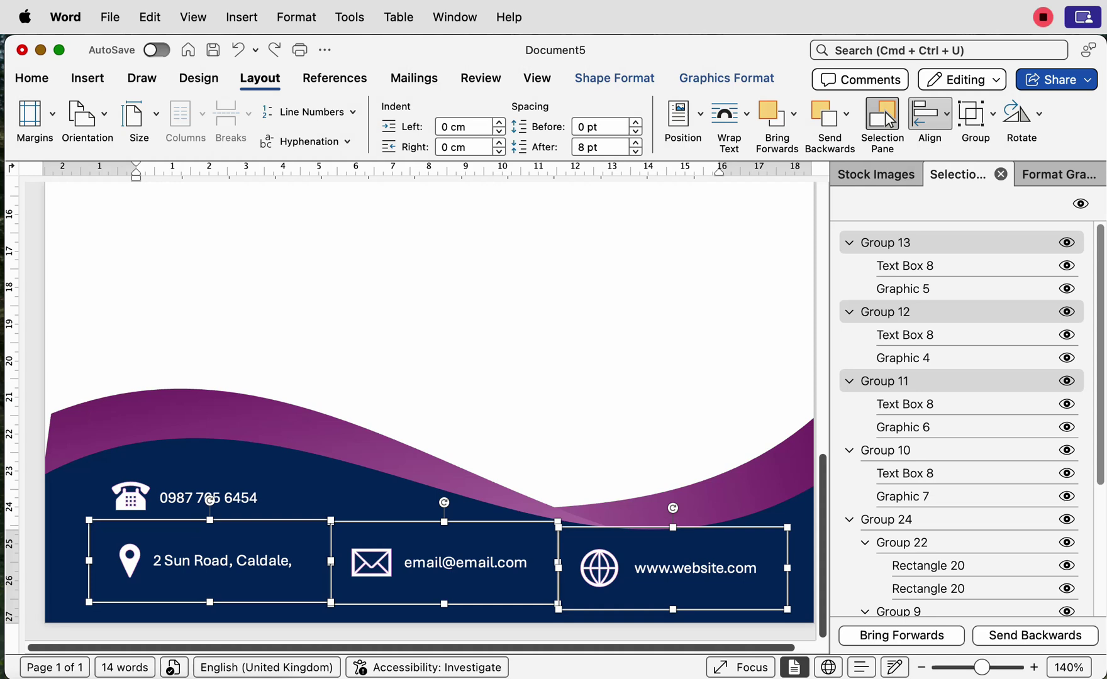
left_click(930, 113)
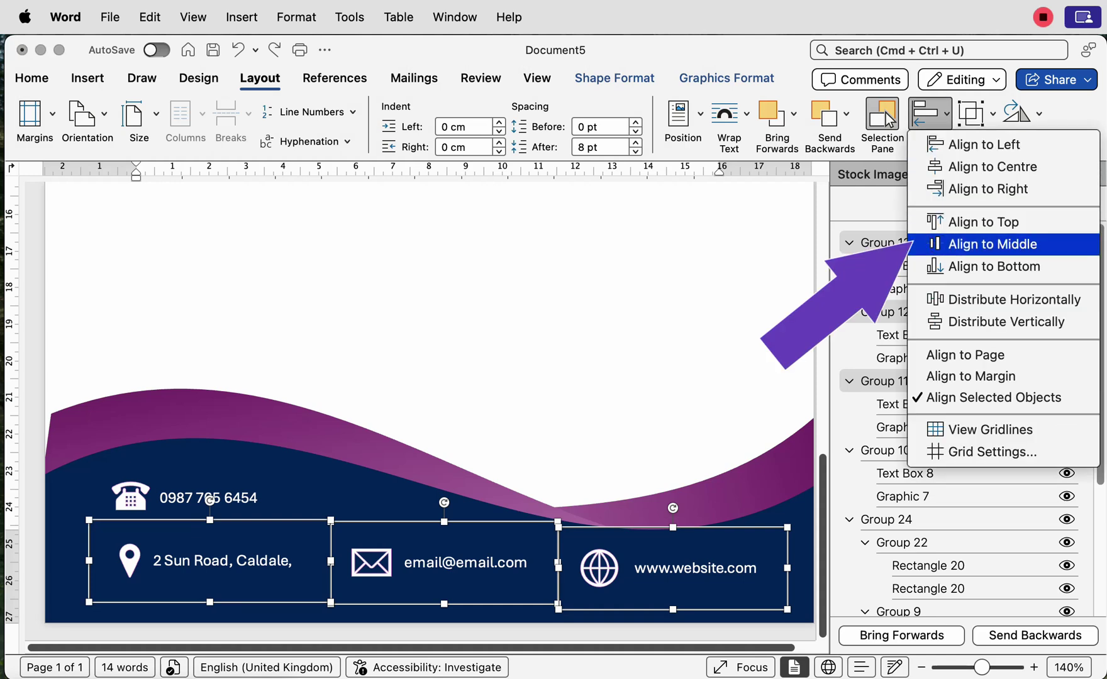
key("Return")
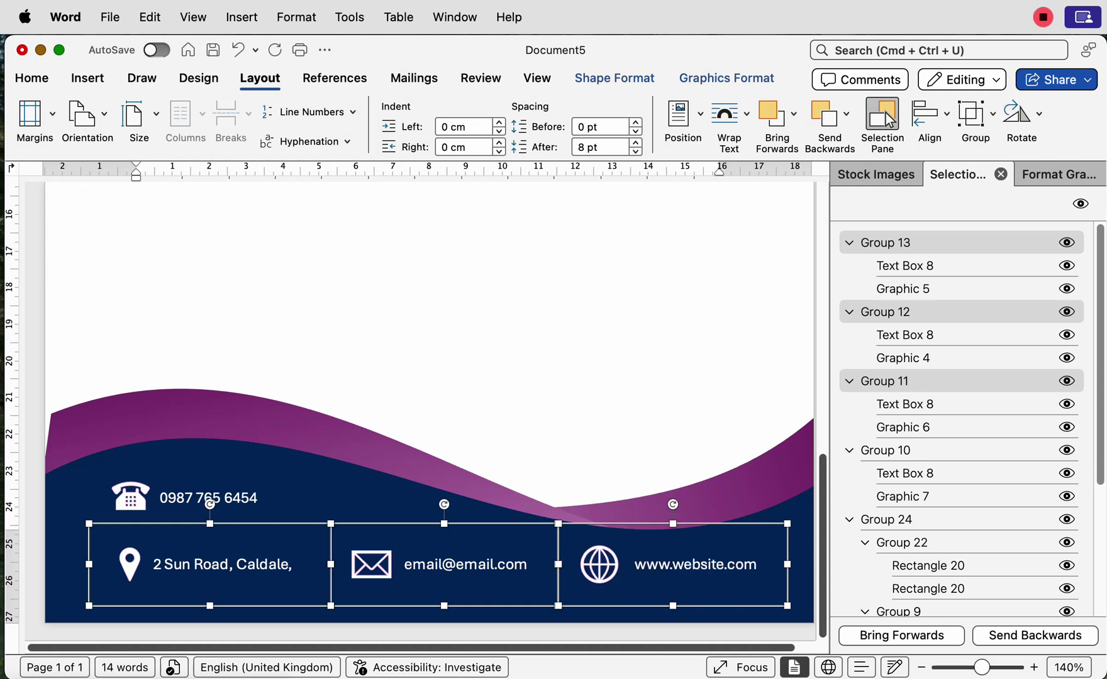
key("Return")
key("Return")
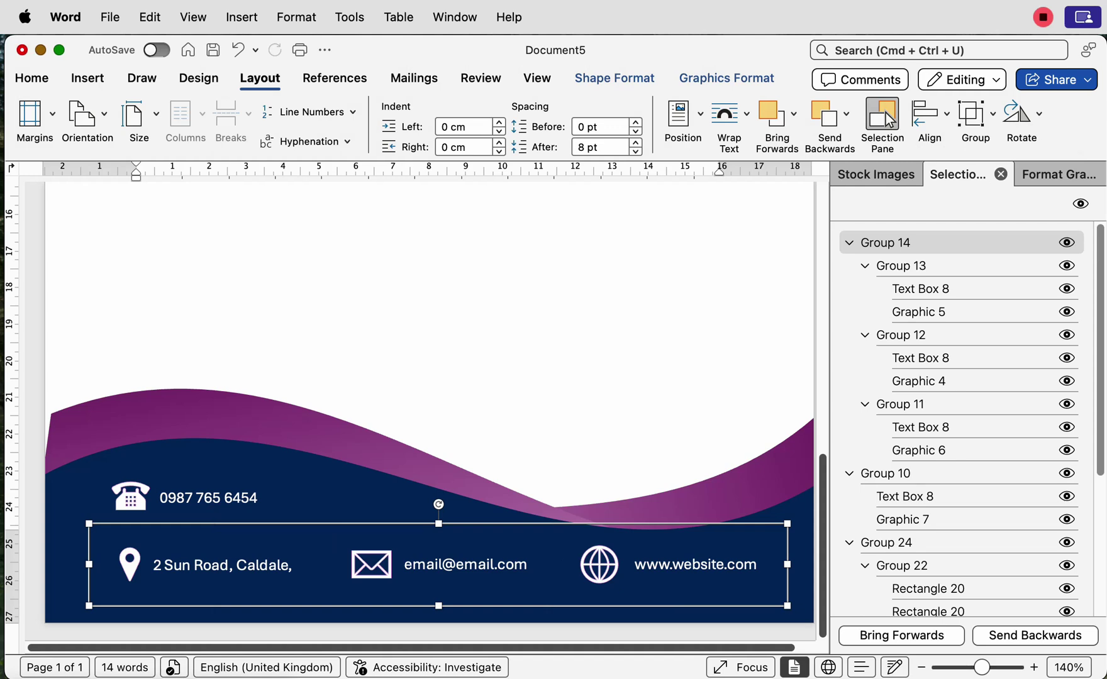
Step: Nudge the address/email/website group lower, then nudge the phone number group down too
key("Down")
key("Down")
key("Down")
key("Left")
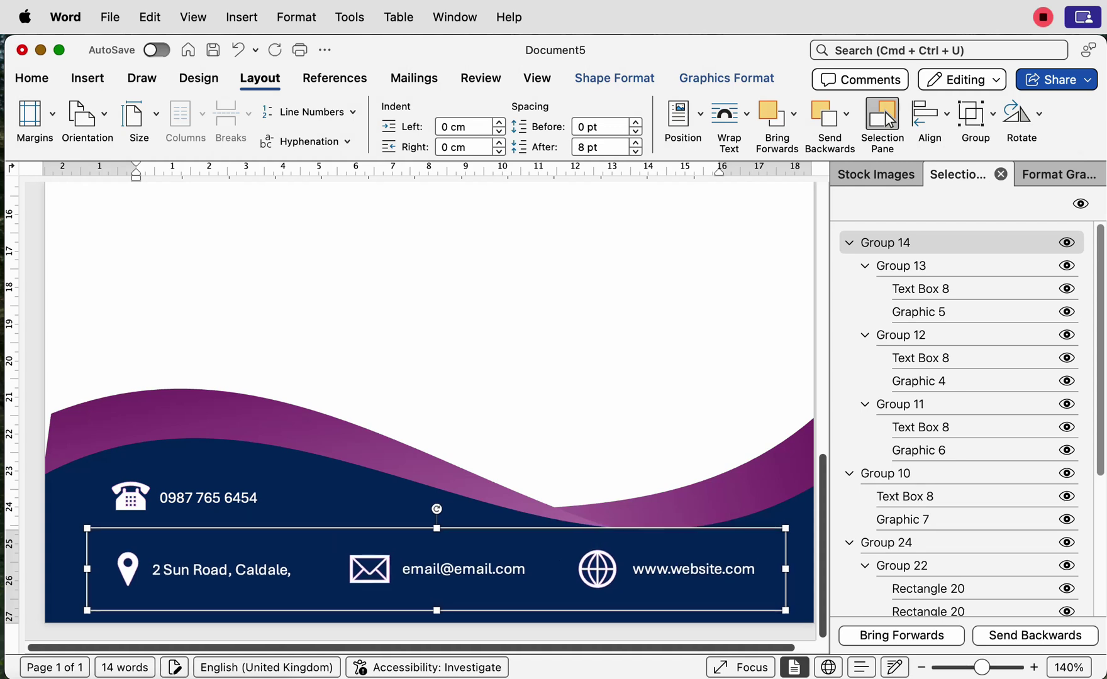
key("Down")
key("Down")
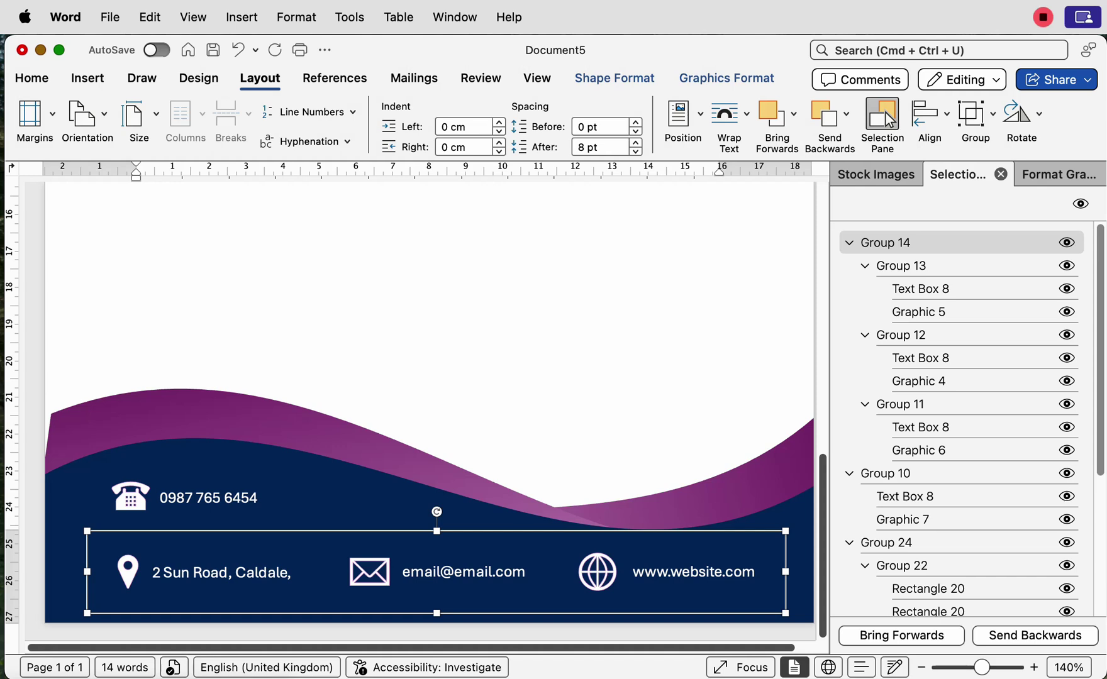
key("Tab")
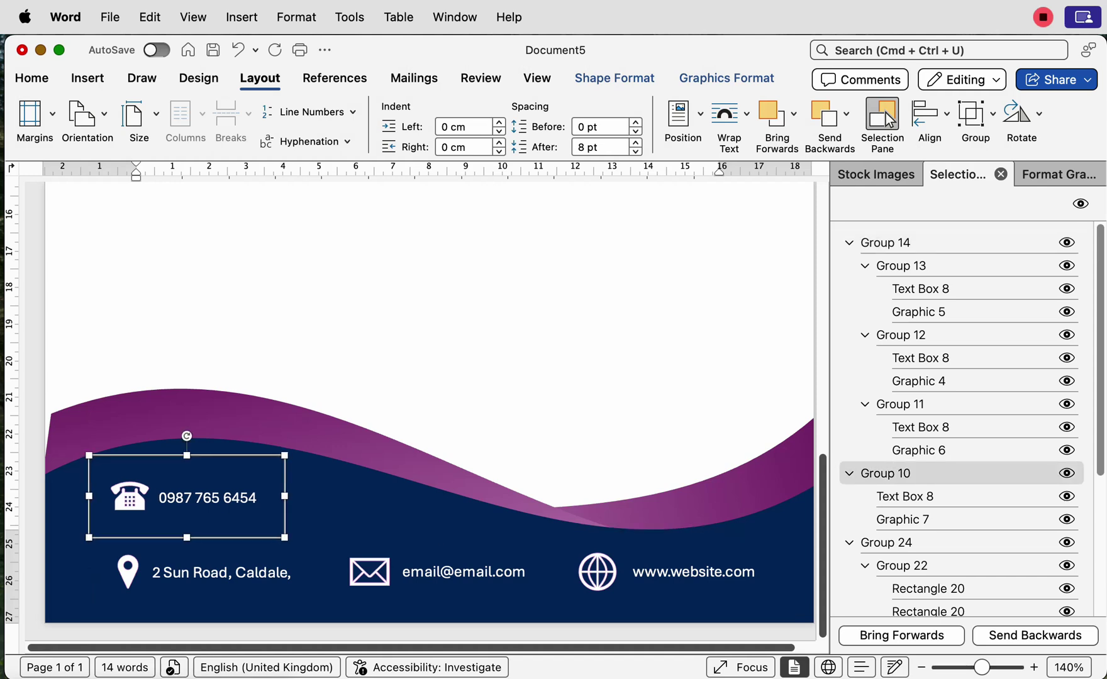
key("Down")
key("Down")
key("Down")
key("Down")
key("Escape")
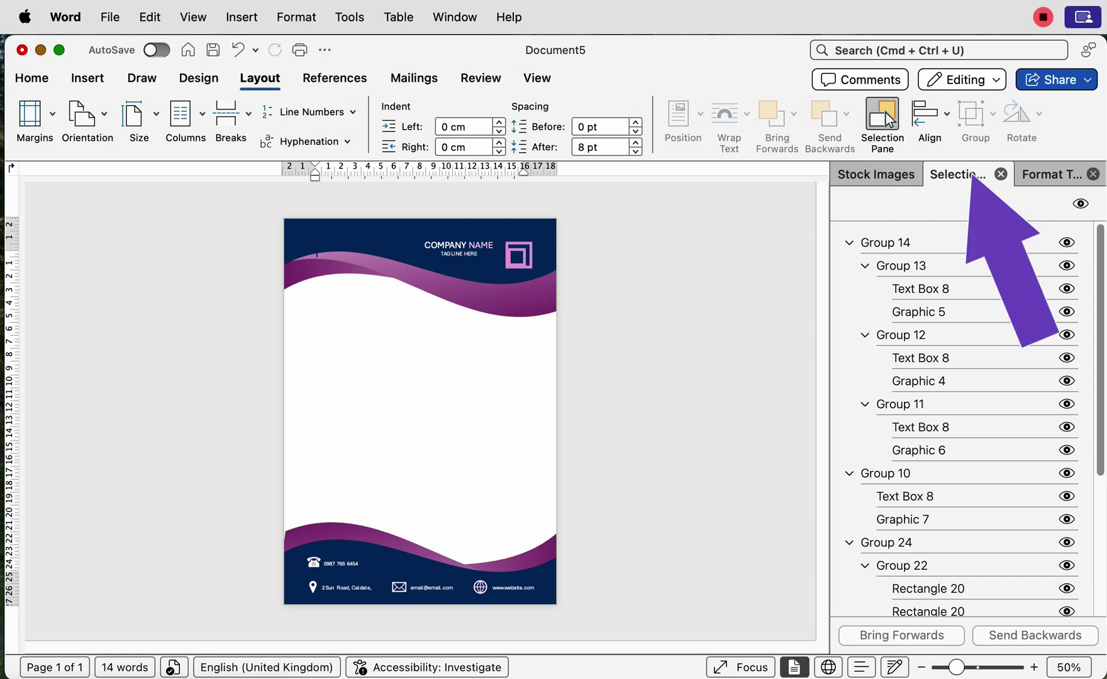
Step: Select Group 14, Group 10, Group 24 and the Wave 1 items, then group them into Group 15
left_click(885, 242)
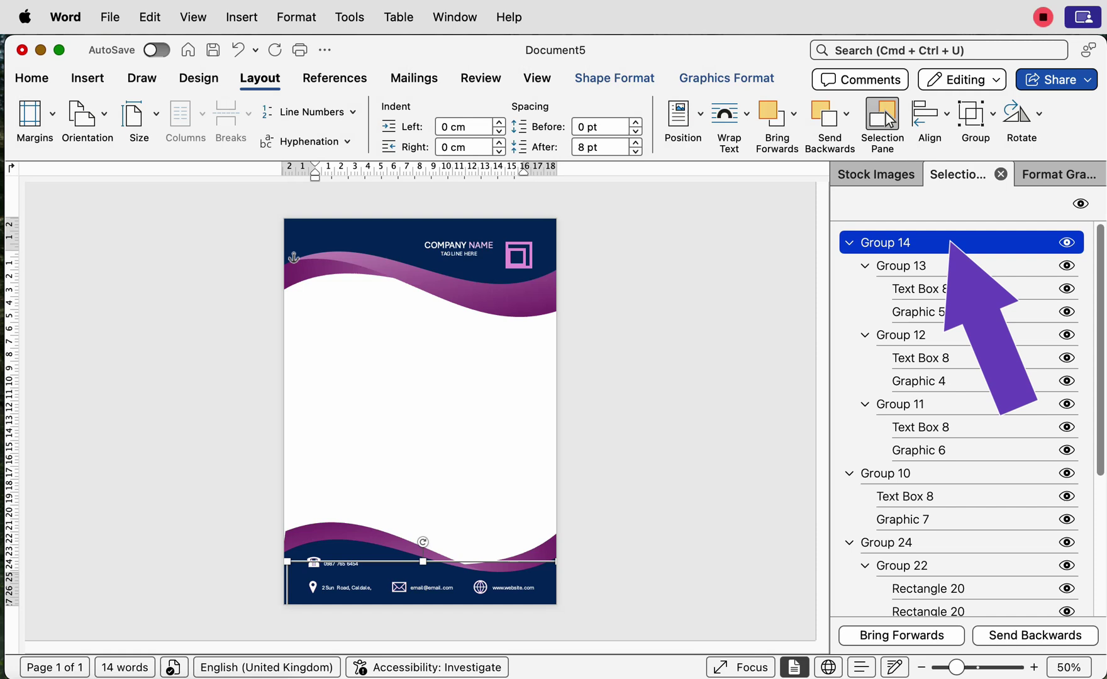
scroll(963, 418, "down", 7)
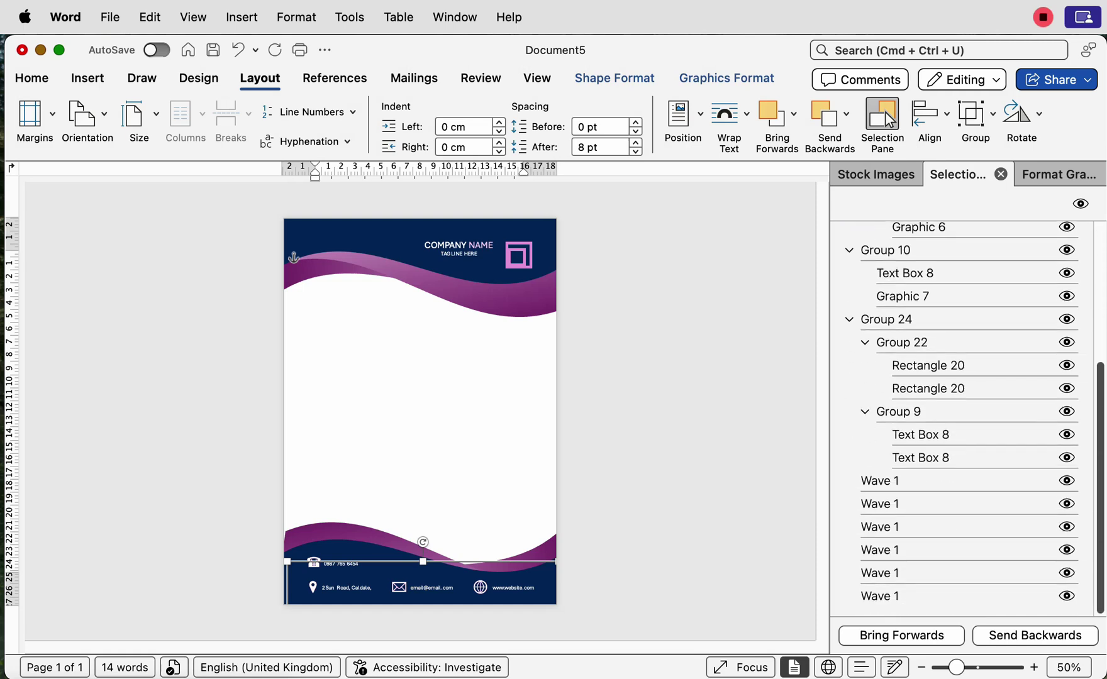
left_click(875, 591, "shift")
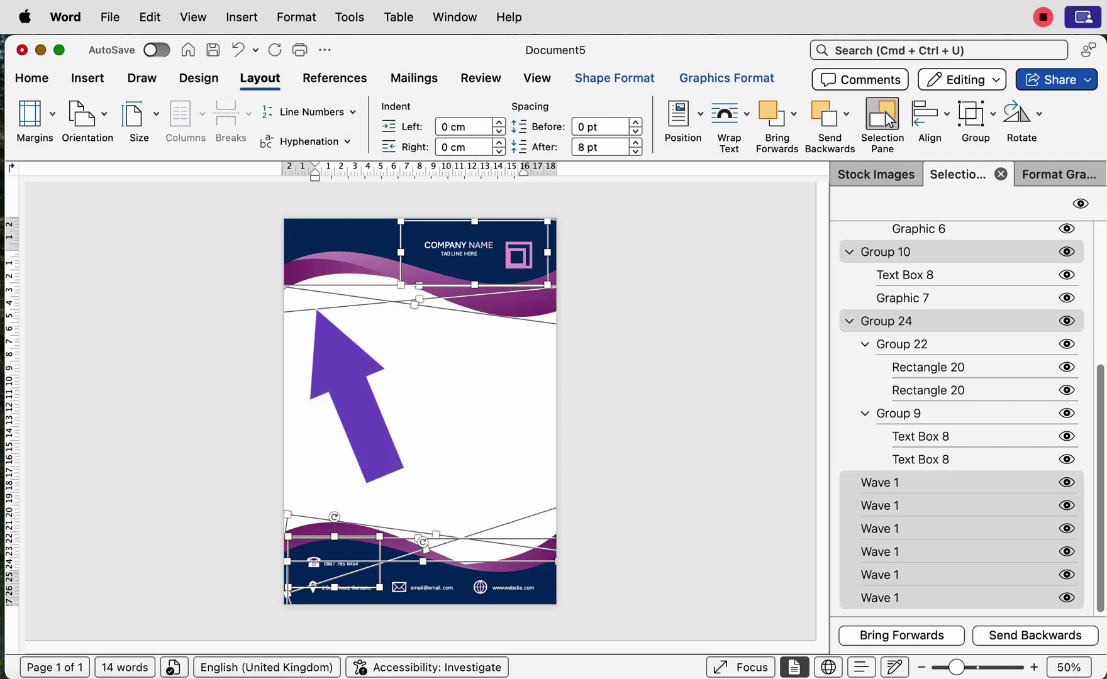
left_click(975, 114)
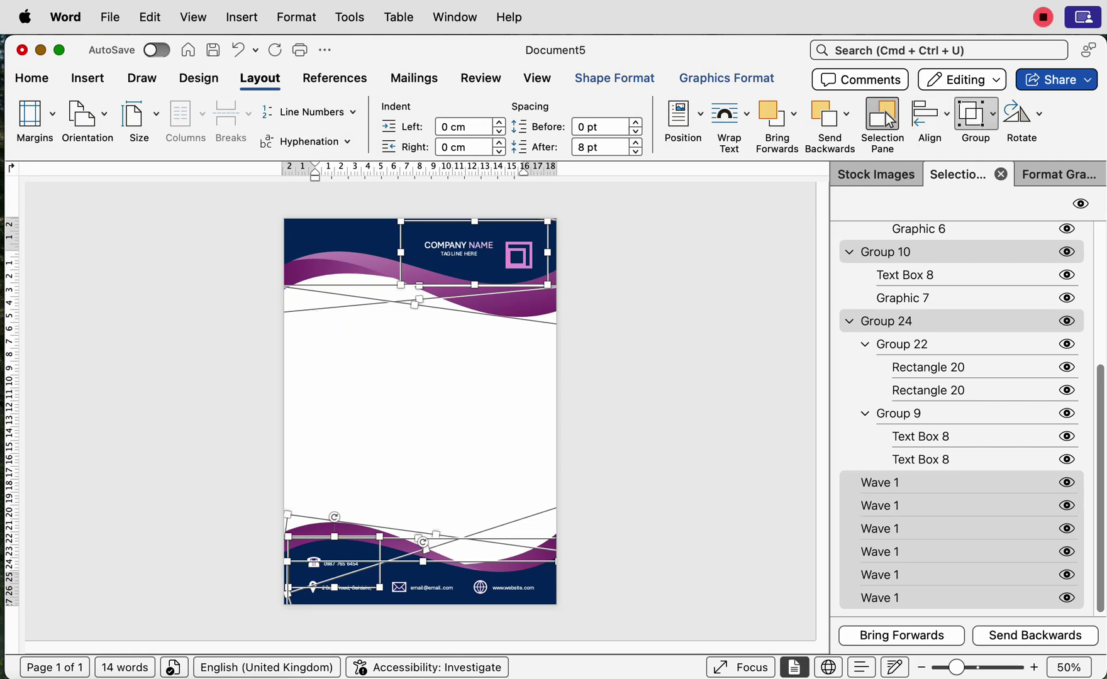
left_click(1004, 144)
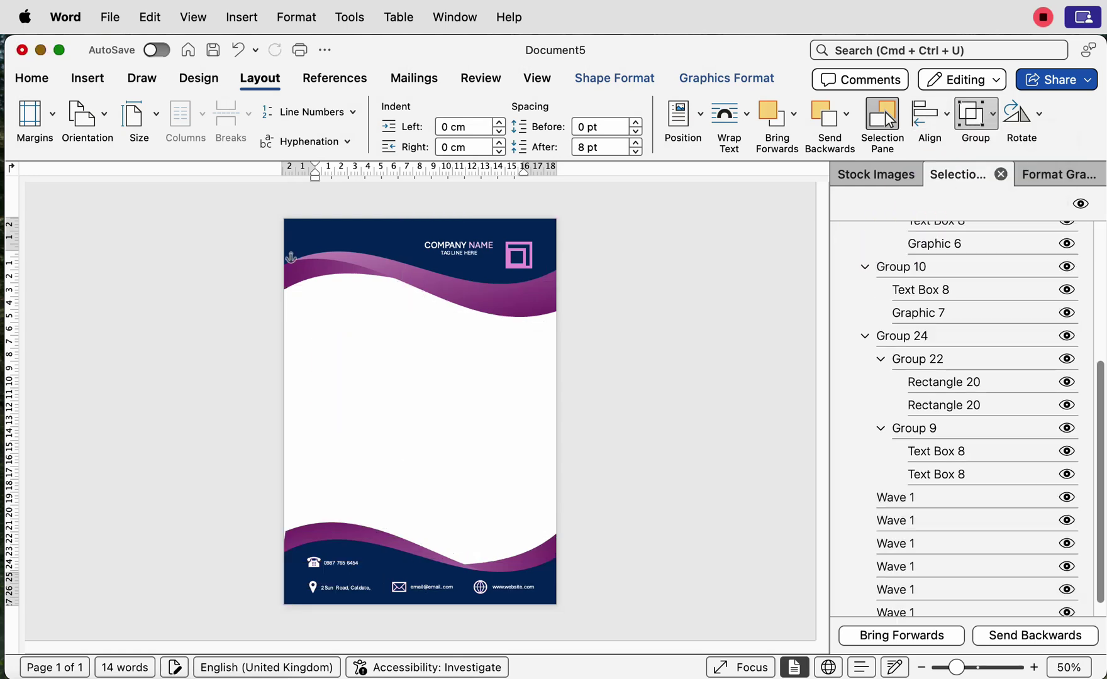
left_click(31, 77)
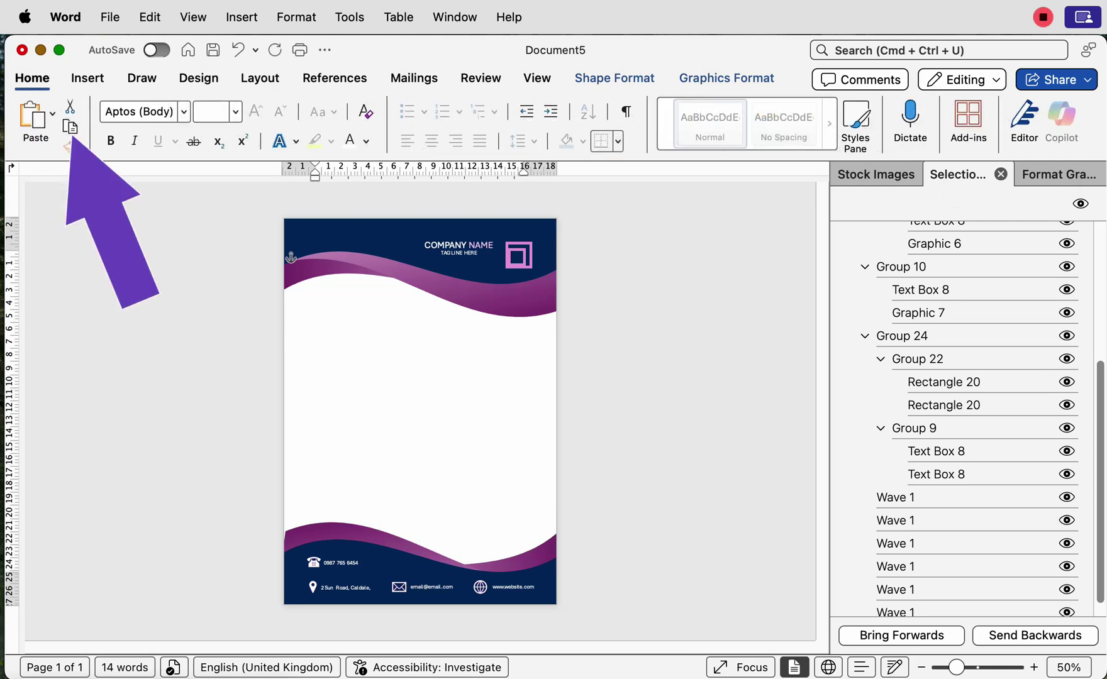
left_click(316, 254)
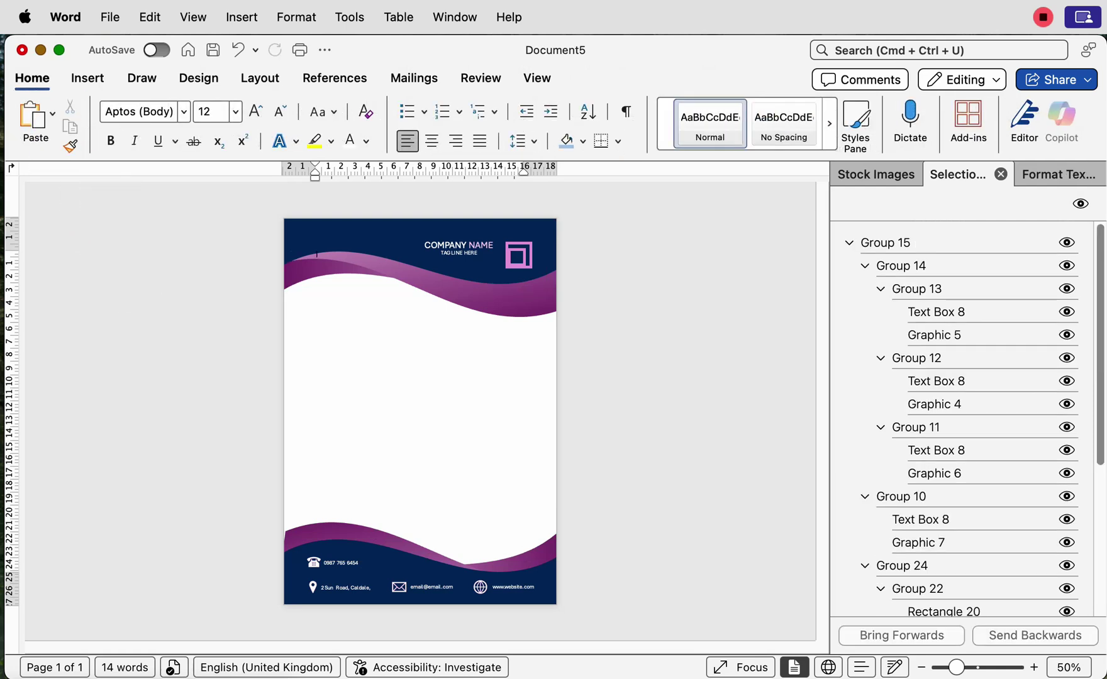
Step: Cut the letterhead group, paste it into the header, and drag it to the page's top-left corner
key("super+z")
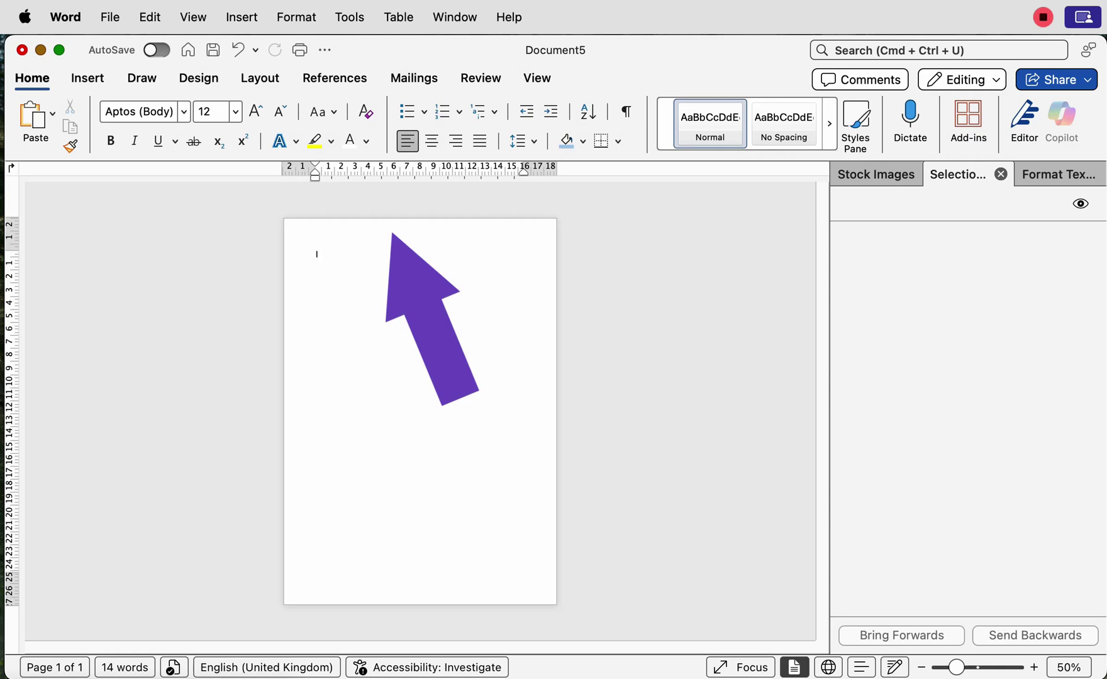
double_click(316, 237)
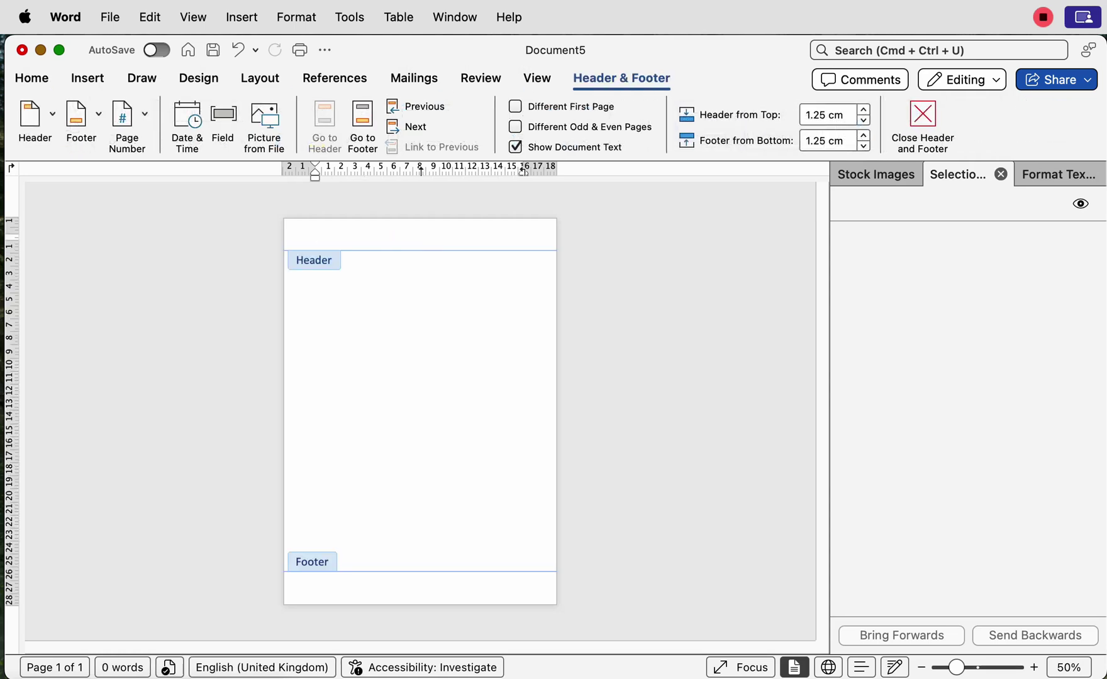
key("super+v")
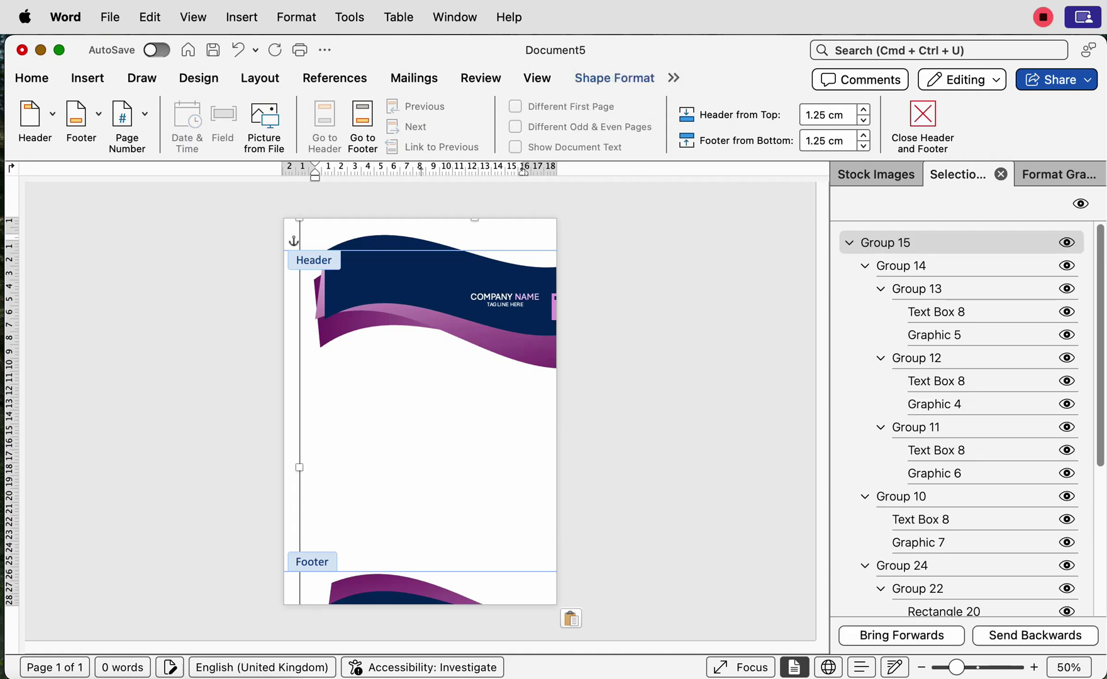
left_click_drag(452, 307, 406, 253)
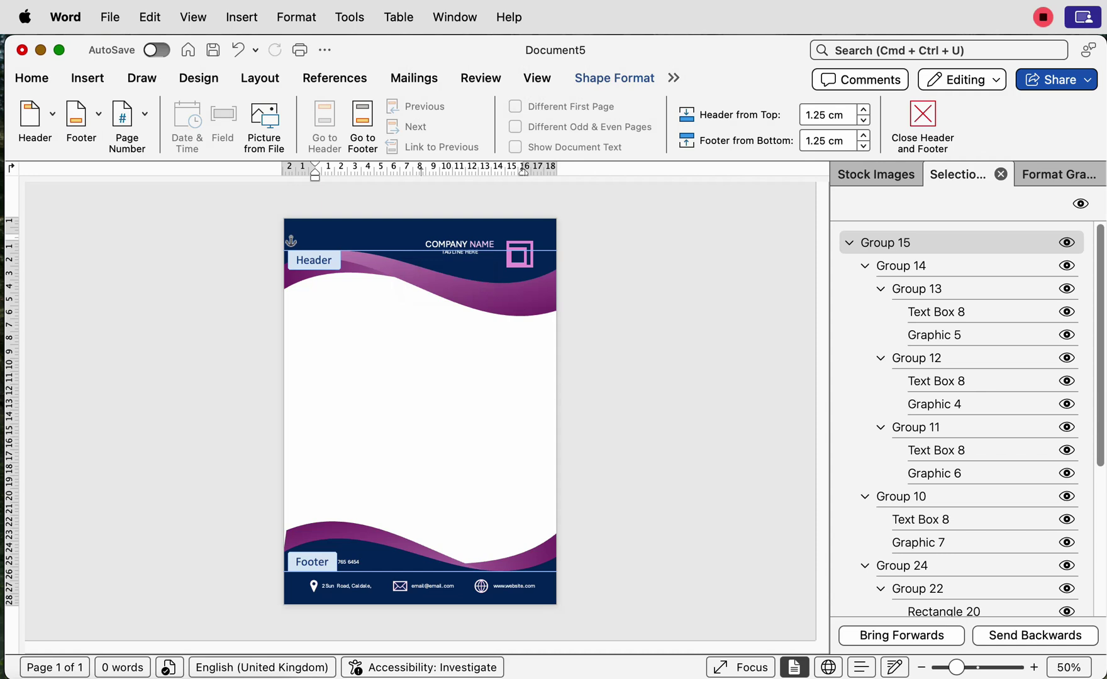
double_click(415, 401)
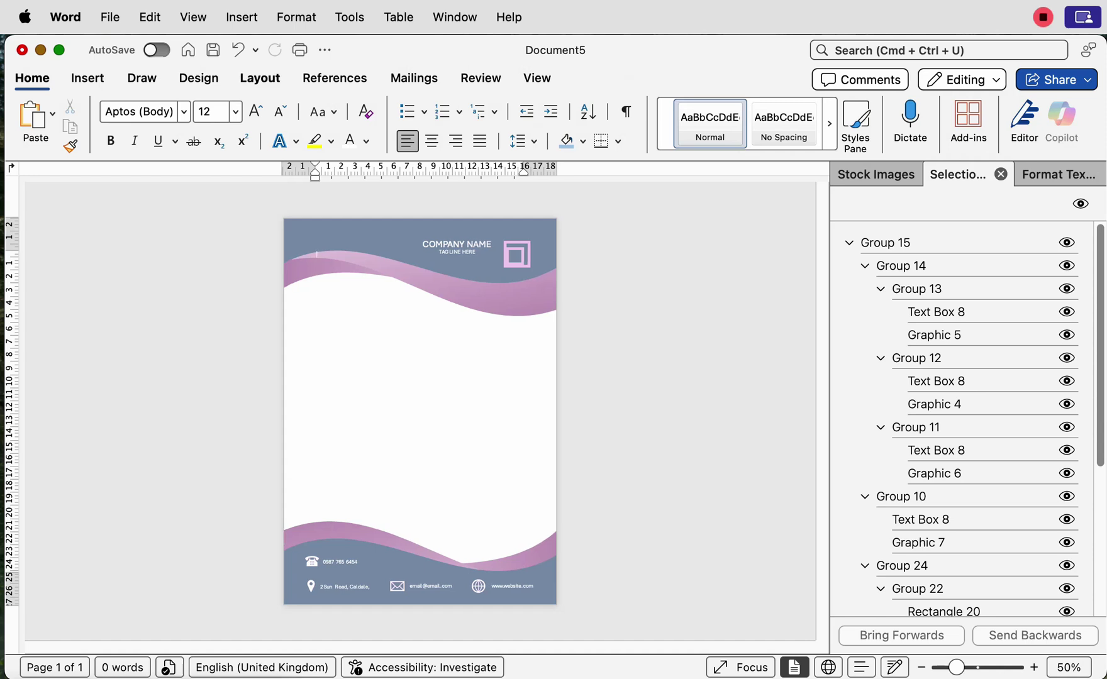
Step: Insert a Next Page section break from Layout > Breaks
left_click(259, 77)
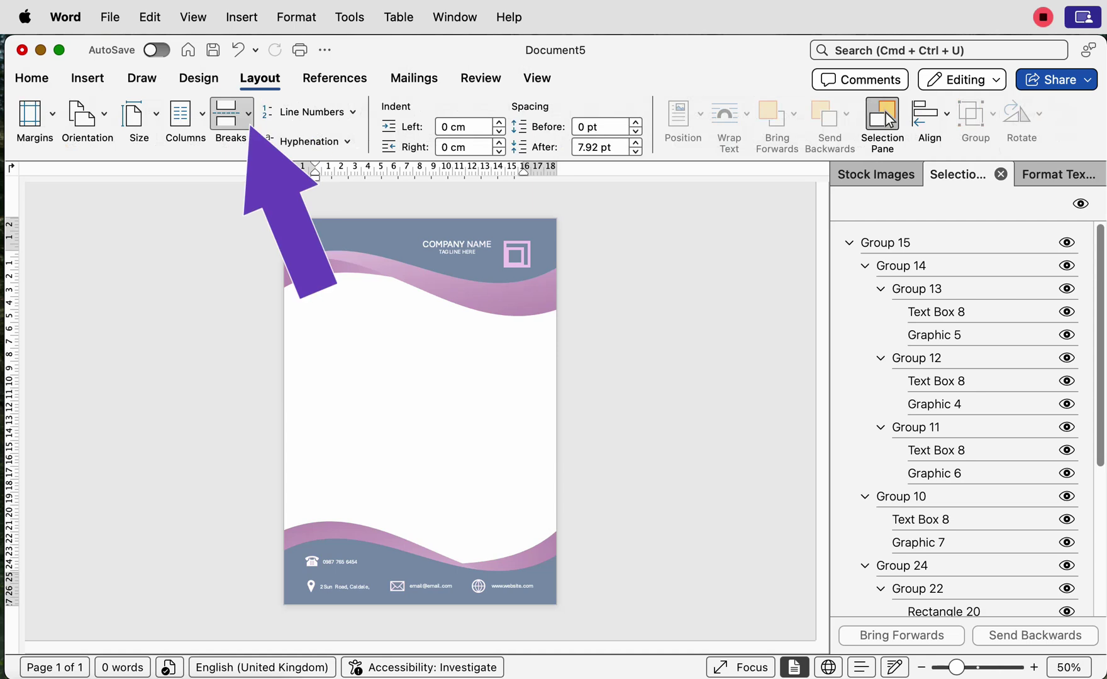
left_click(231, 114)
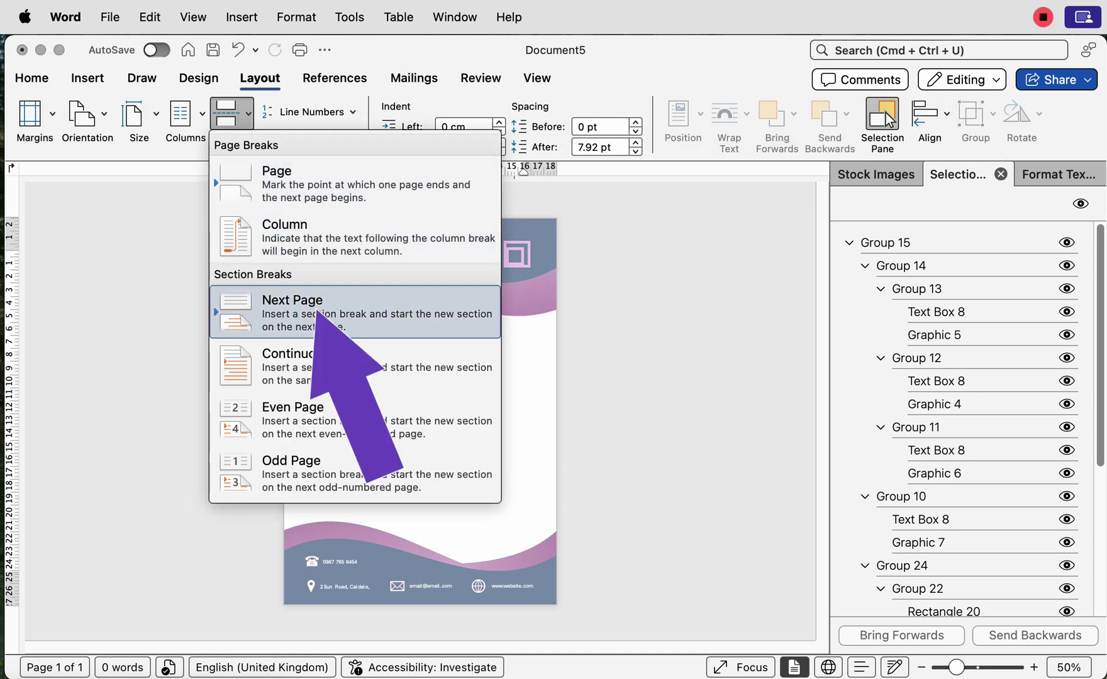
left_click(292, 309)
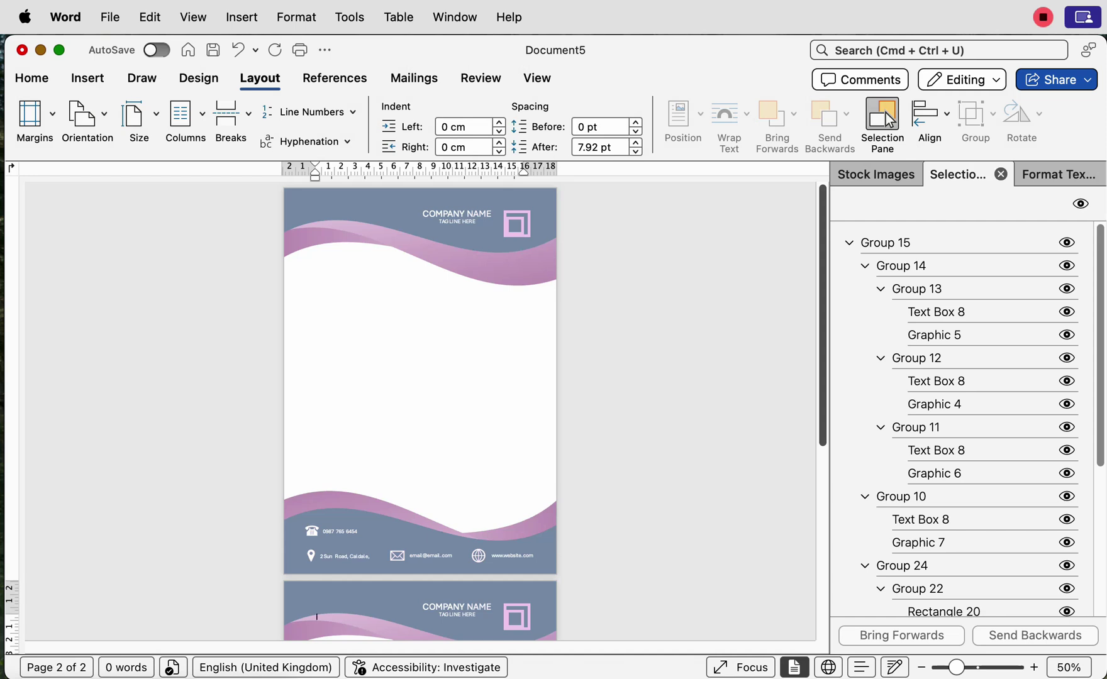
Step: Return to page 1, undo the section break, and type then delete test text
key("Up")
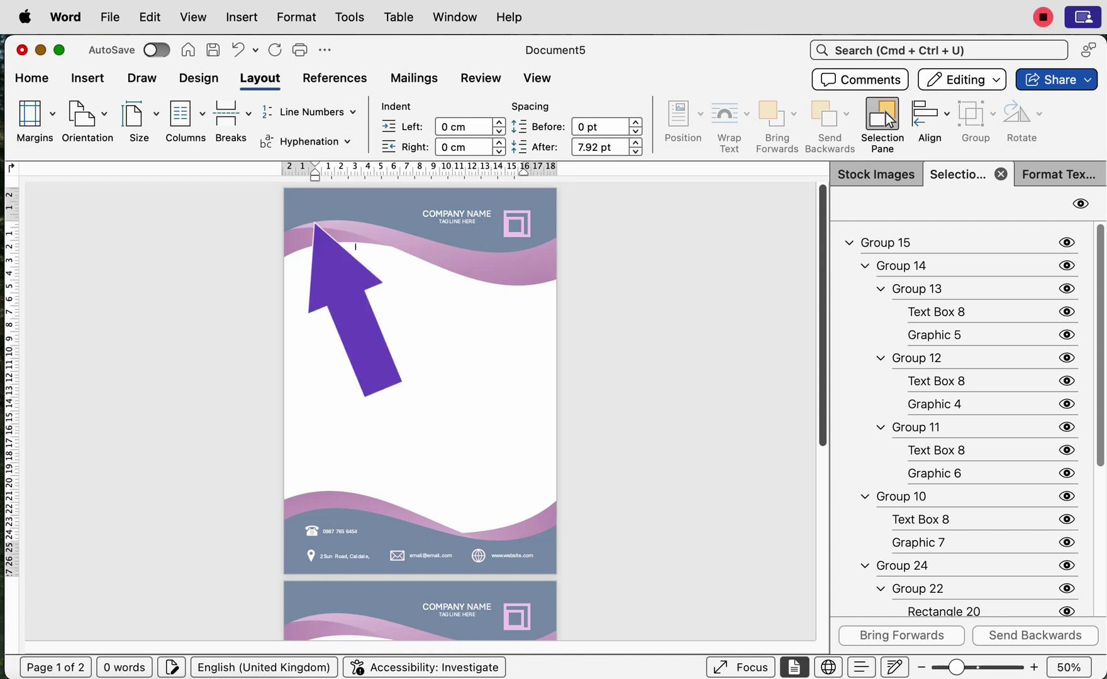
key("super+z")
type("sdjhfwhgerfuwyegfwuef")
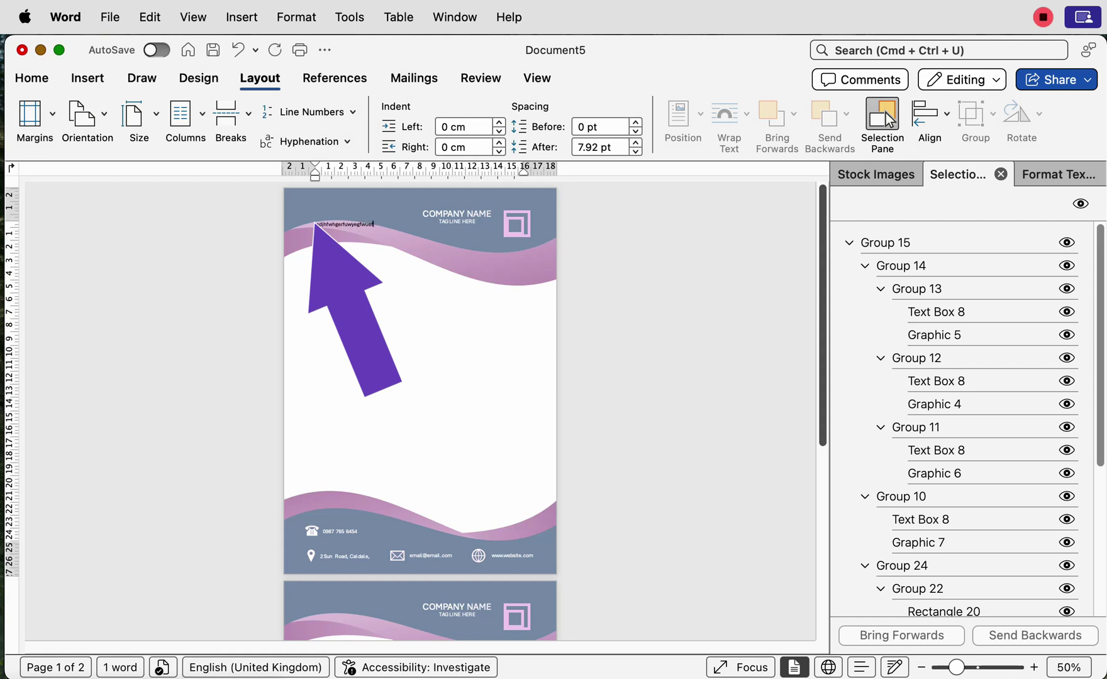
scroll(885, 113, "up", 5)
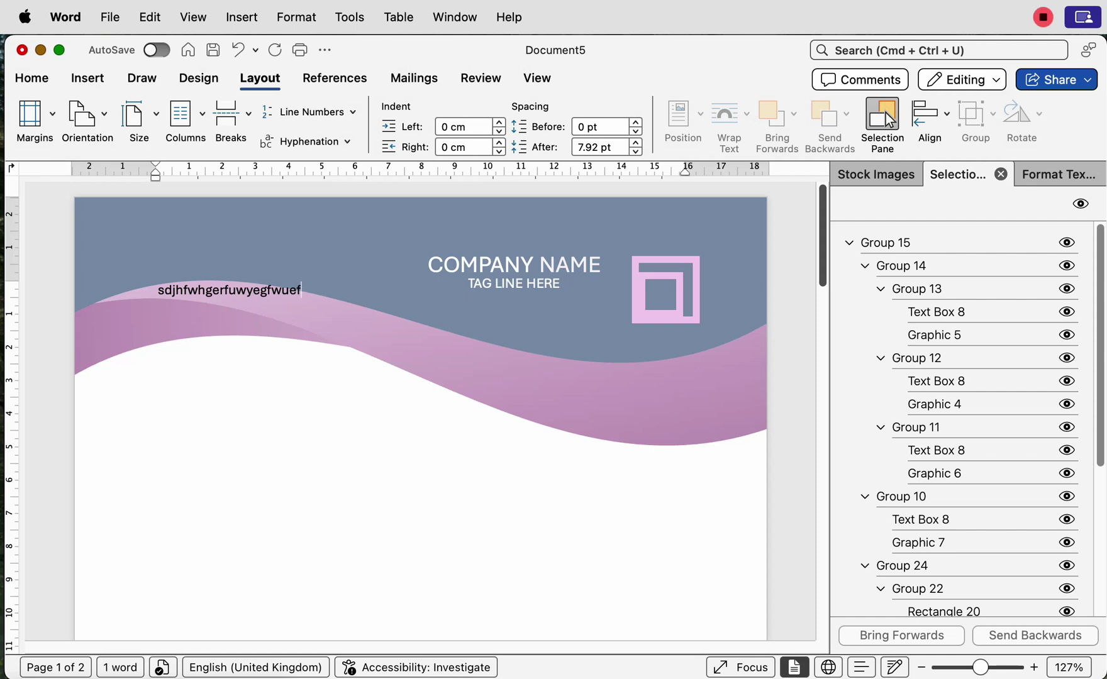
key("shift+Left")
key("shift+Left")
key("shift+Left")
key("shift+Left")
key("shift+Left")
key("shift+Left")
key("shift+Left")
key("shift+Left")
key("shift+Left")
key("shift+Left")
key("shift+Left")
key("shift+Left")
key("shift+Left")
key("shift+Left")
key("shift+Left")
key("shift+Left")
key("shift+Left")
key("shift+Left")
key("shift+Left")
key("shift+Left")
key("shift+Left")
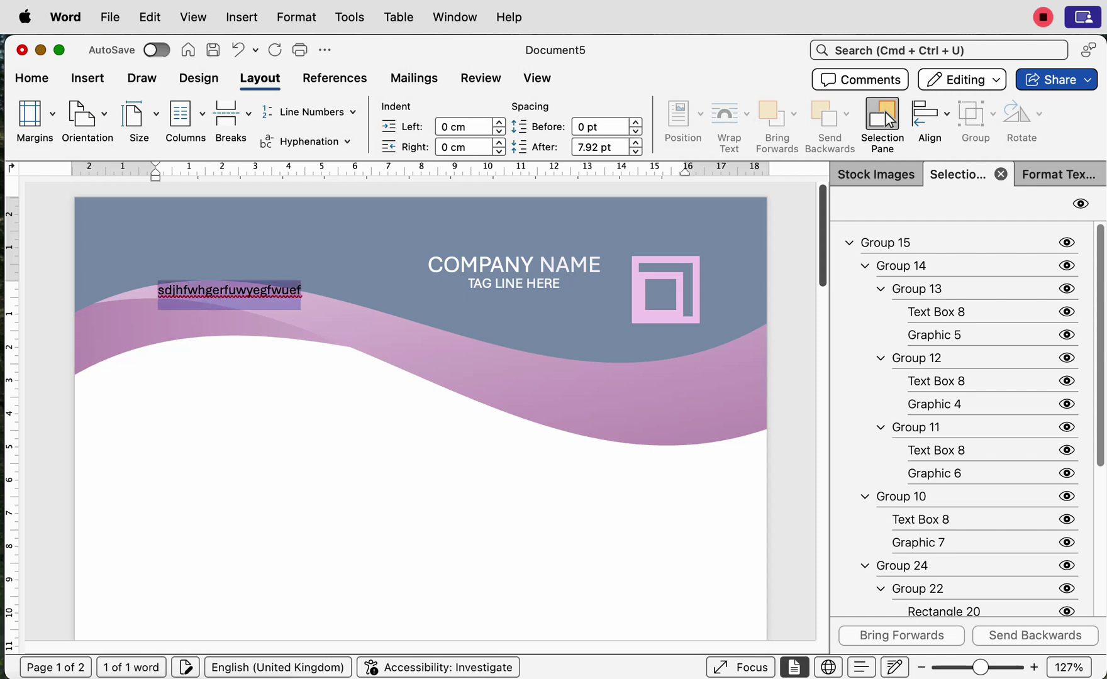
key("BackSpace")
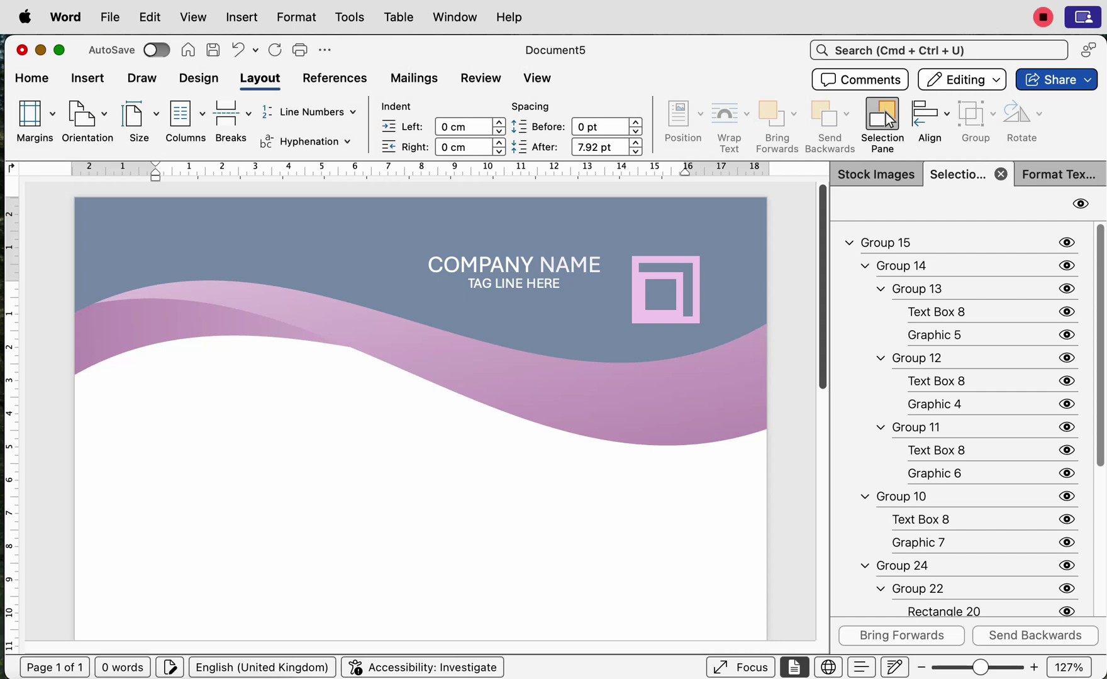
type("ksjdfkjsf")
key("BackSpace")
key("BackSpace")
key("BackSpace")
key("BackSpace")
key("BackSpace")
key("BackSpace")
key("BackSpace")
key("BackSpace")
key("BackSpace")
Step: Lower the top margin below the header wave, clear the test text, and show One Page
left_click(538, 77)
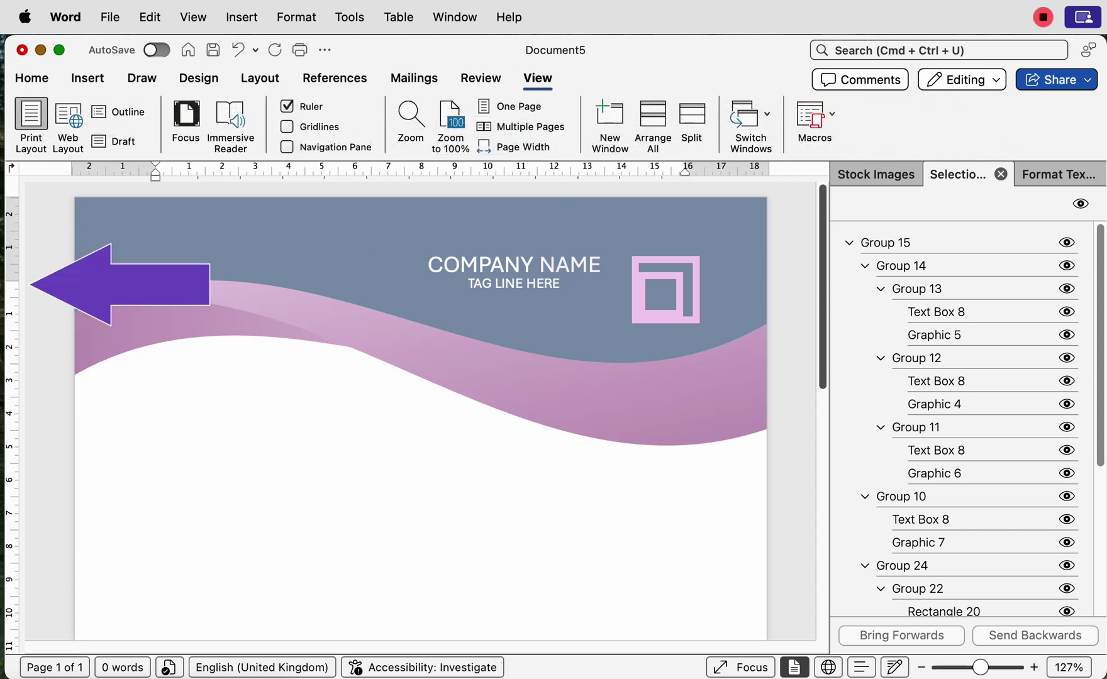
left_click_drag(11, 281, 11, 452)
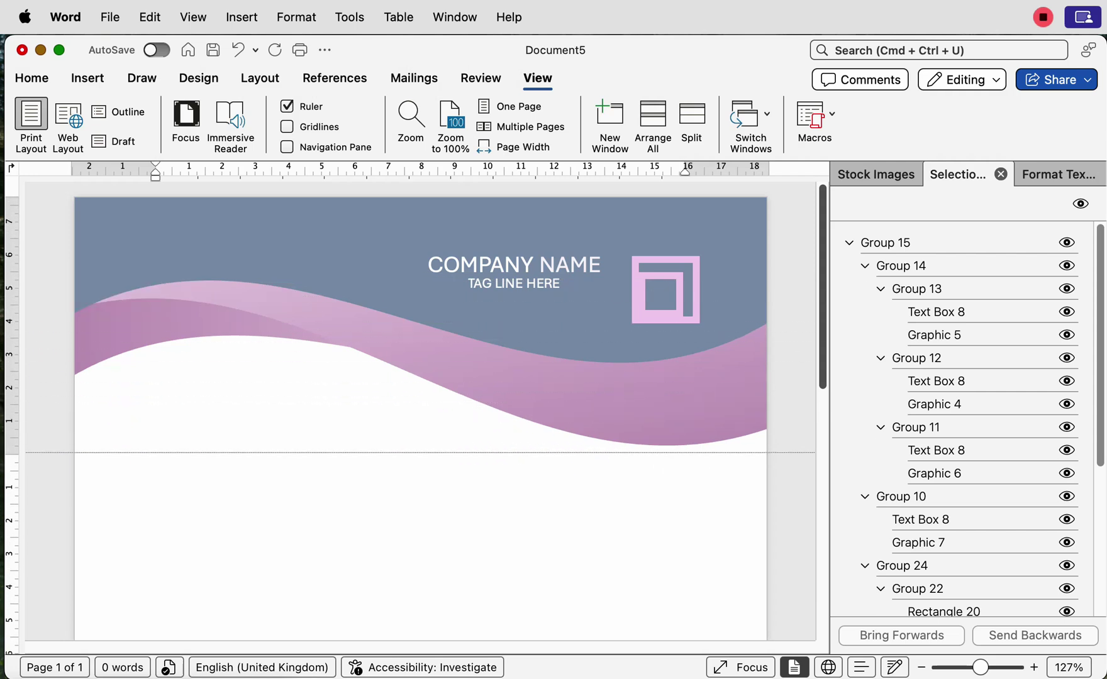
scroll(158, 607, "down", 2)
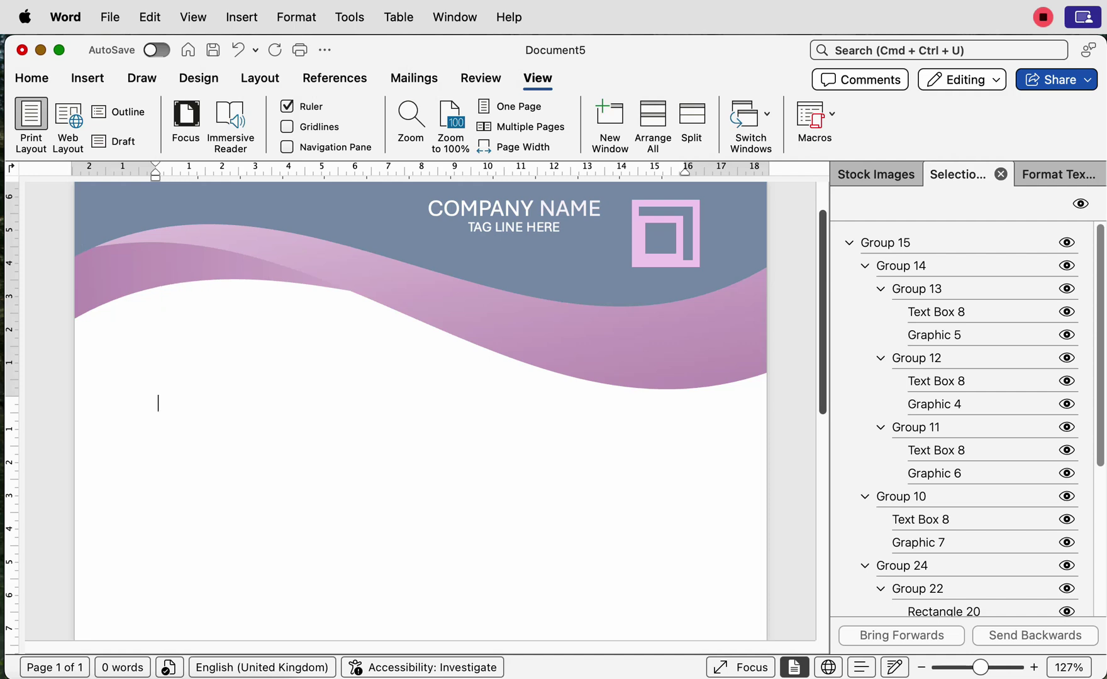
type("sdkjgnskjnfg")
key("BackSpace")
key("BackSpace")
key("BackSpace")
key("BackSpace")
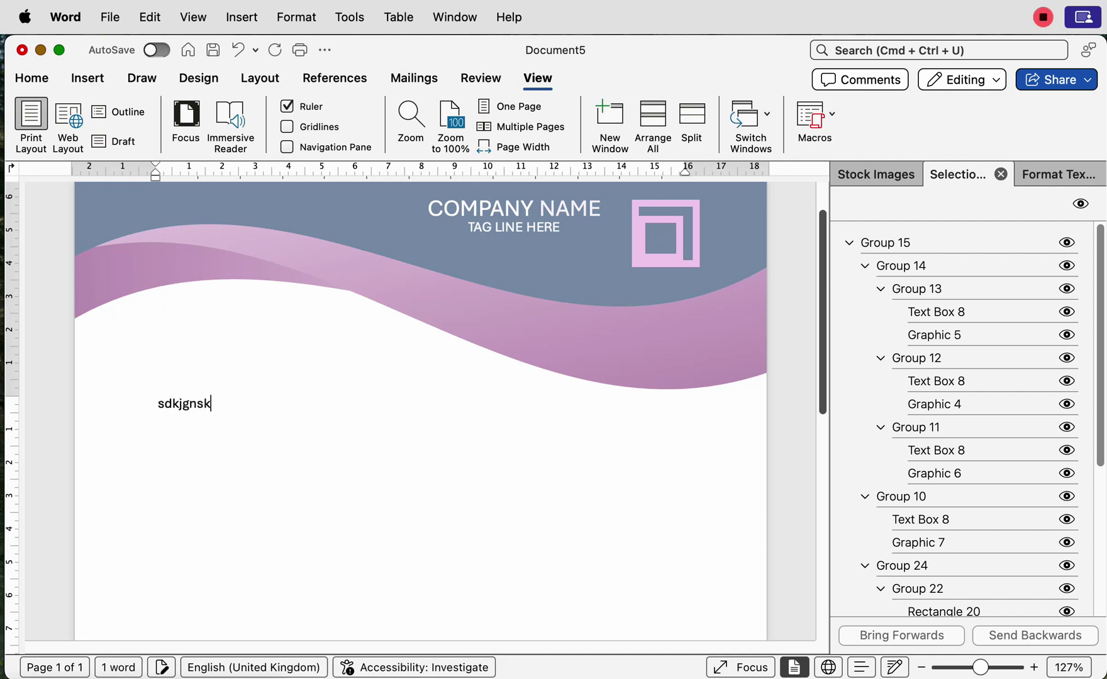
key("BackSpace")
key("BackSpace")
key("BackSpace")
key("BackSpace")
key("BackSpace")
key("BackSpace")
key("BackSpace")
key("BackSpace")
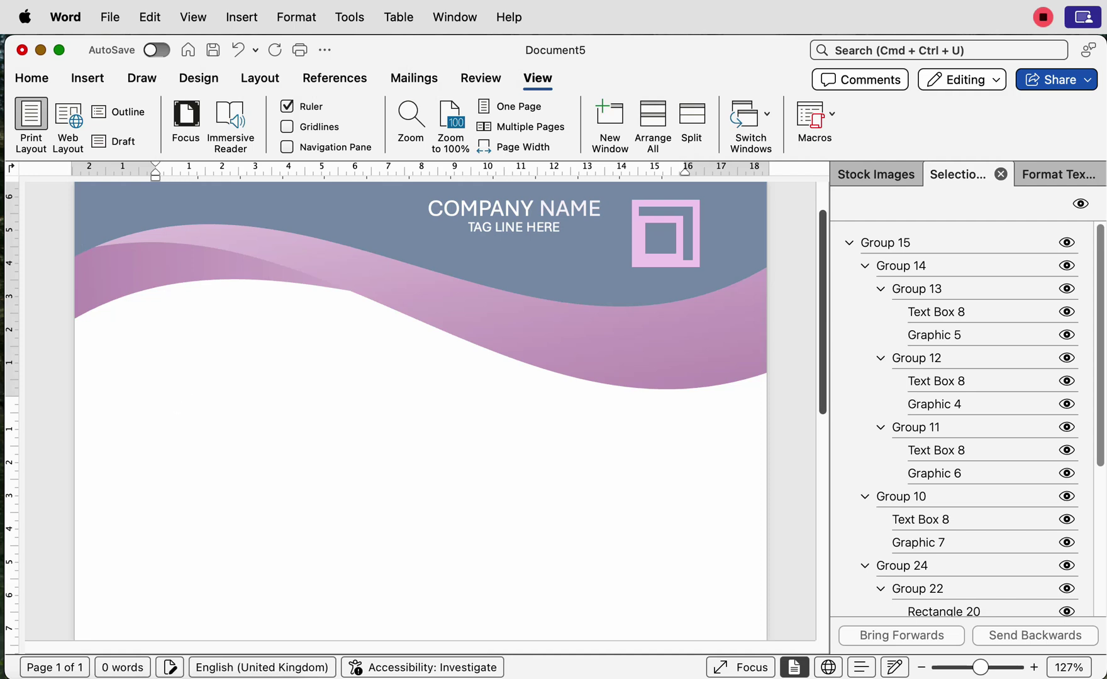
left_click(509, 105)
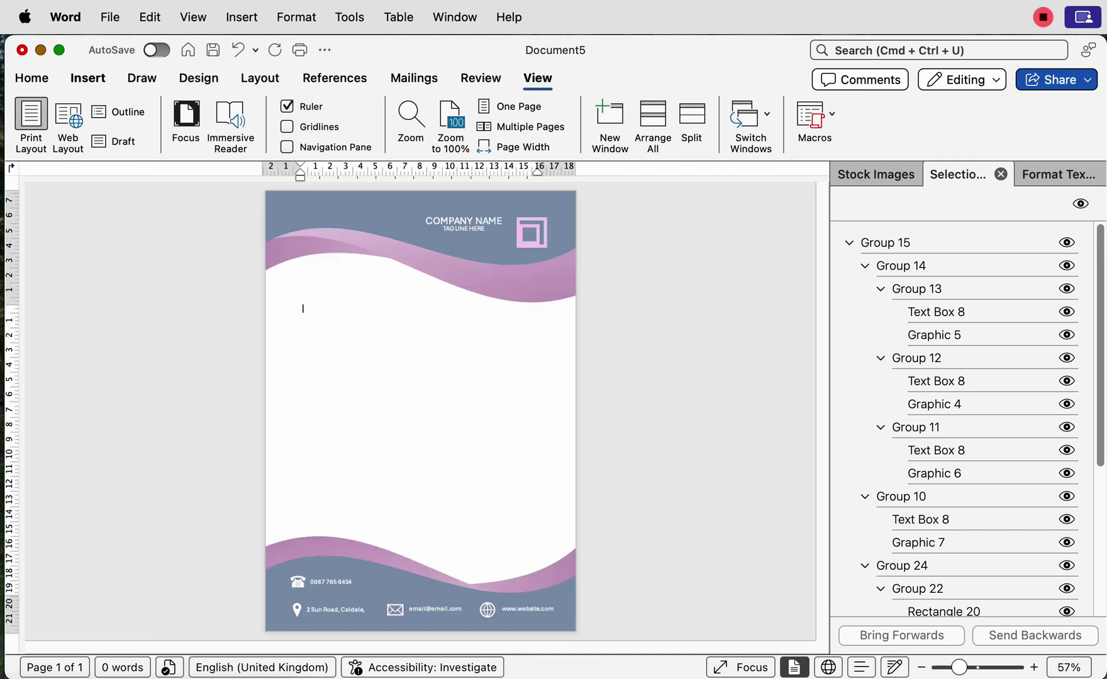
Step: Draw a text box across the page body and paste the sample letter into it
left_click(88, 77)
left_click(814, 114)
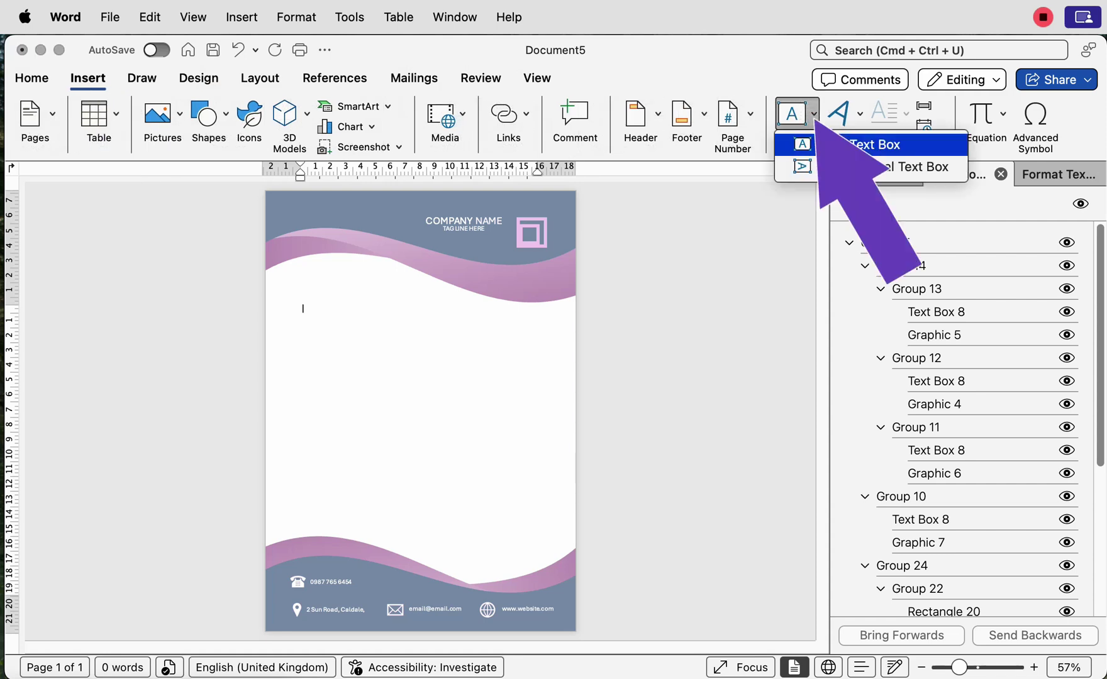
left_click(881, 144)
left_click_drag(312, 311, 538, 531)
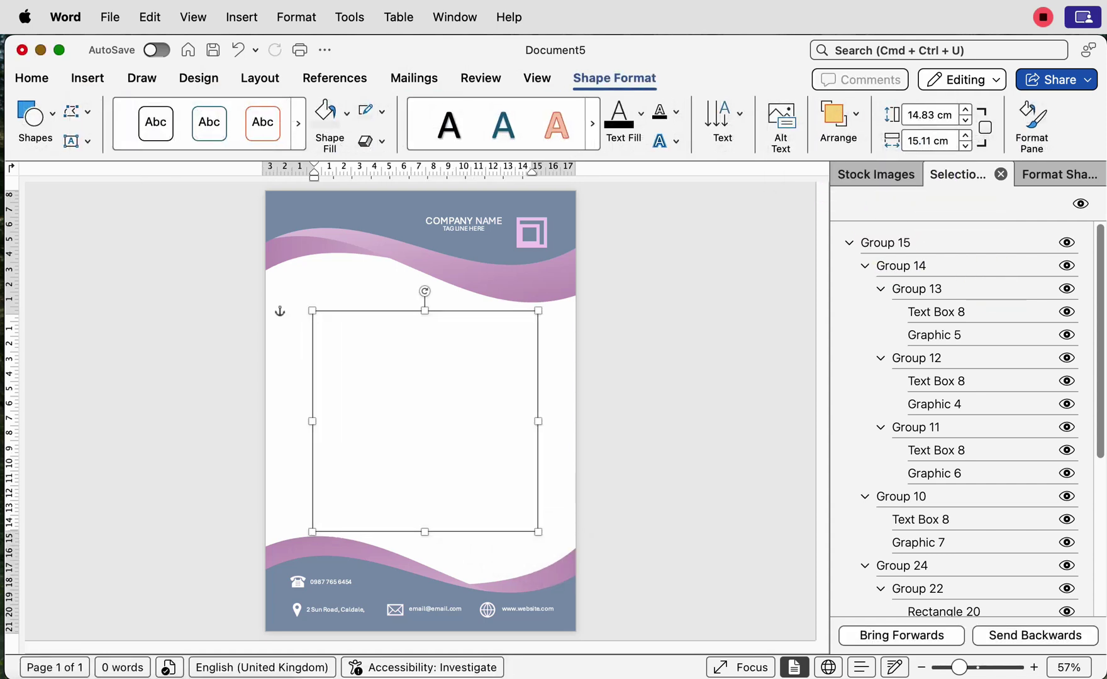
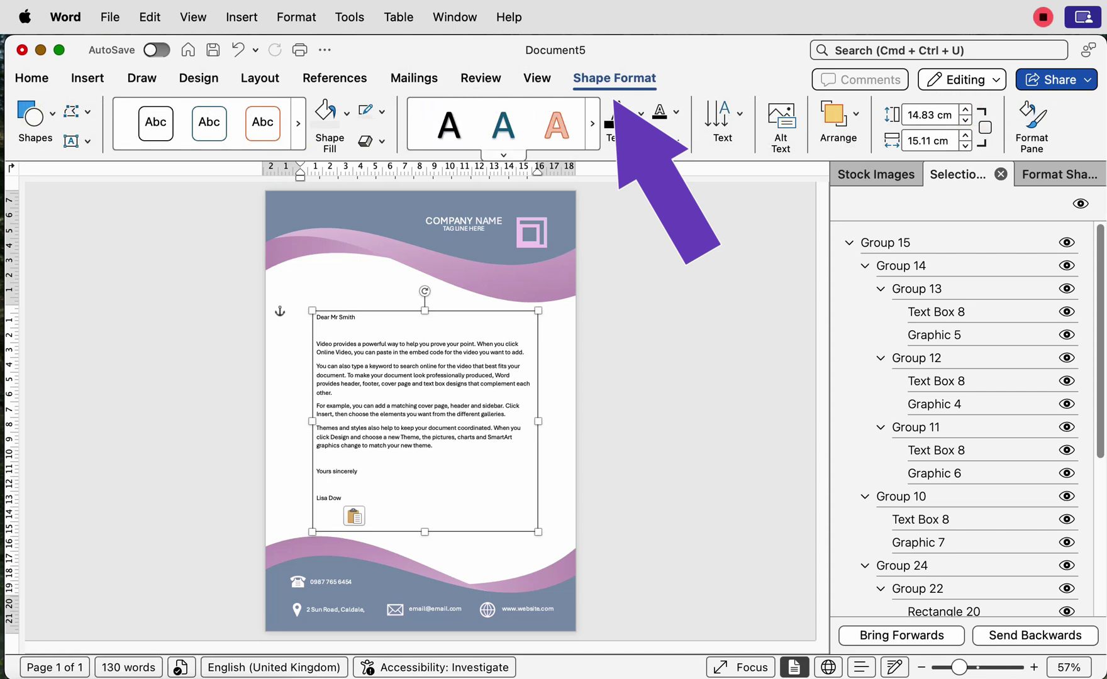
Step: Set the text box's Shape Outline to no outline and Shape Fill to no fill
left_click(382, 111)
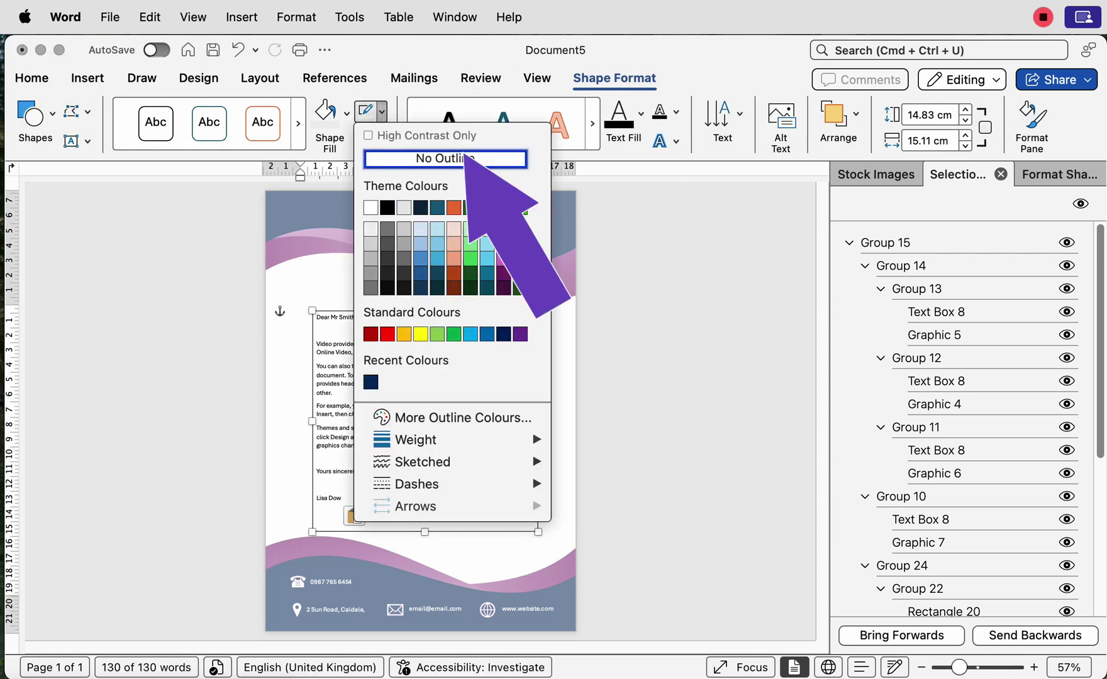
left_click(445, 159)
left_click(346, 112)
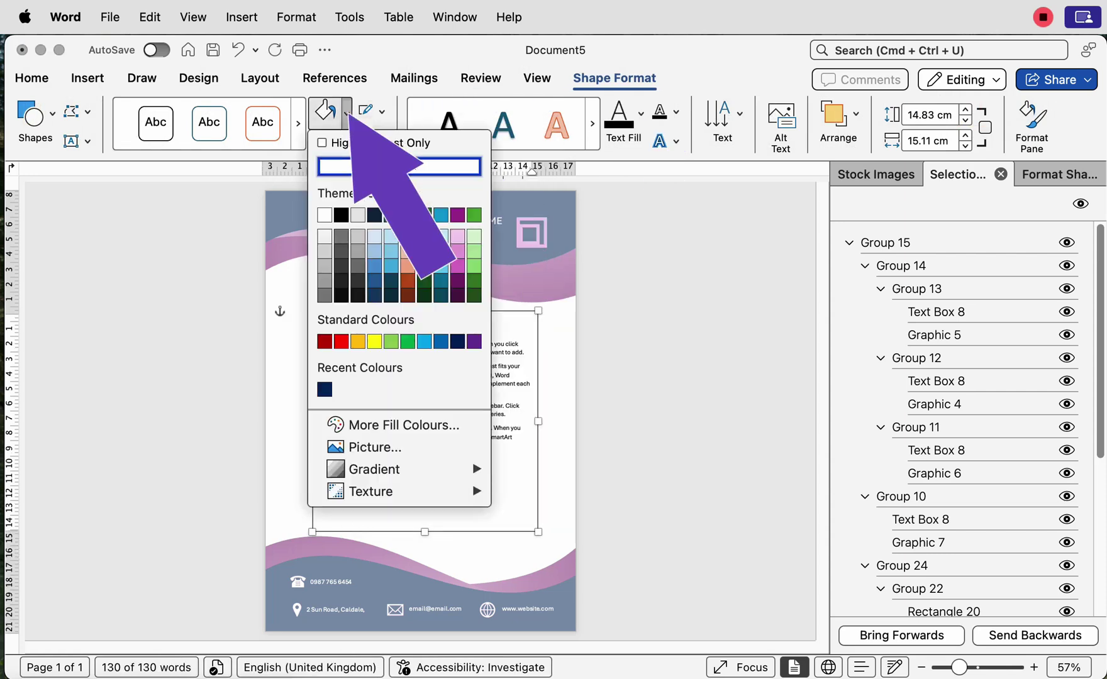
left_click(402, 167)
Step: Resize the letter text box to about 14.25 cm wide and position it between the waves
left_click_drag(415, 409, 408, 329)
left_click_drag(402, 373, 402, 395)
left_click_drag(538, 417, 521, 418)
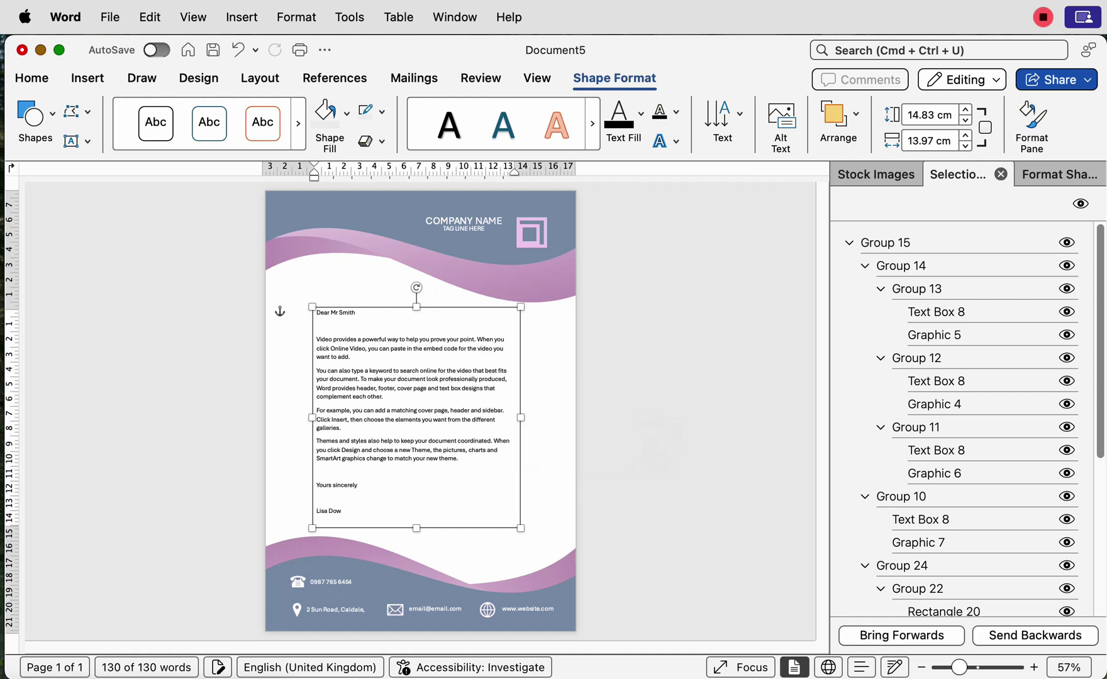
left_click_drag(412, 414, 413, 417)
left_click_drag(522, 420, 573, 420)
left_click_drag(482, 407, 461, 408)
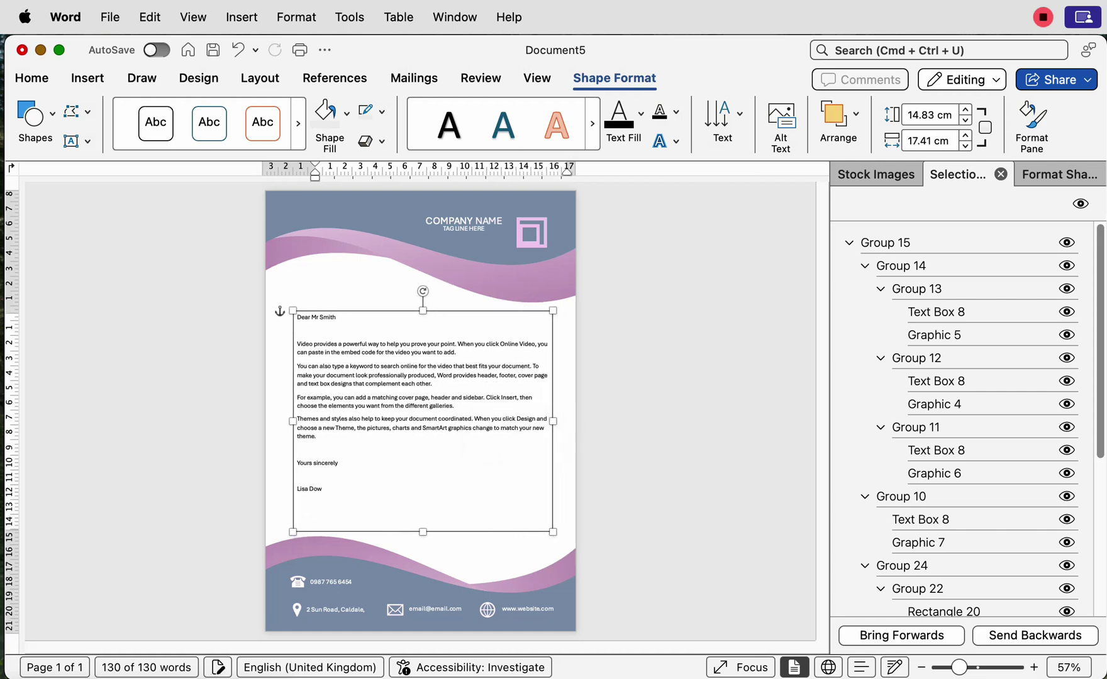
key("Escape")
left_click(556, 421)
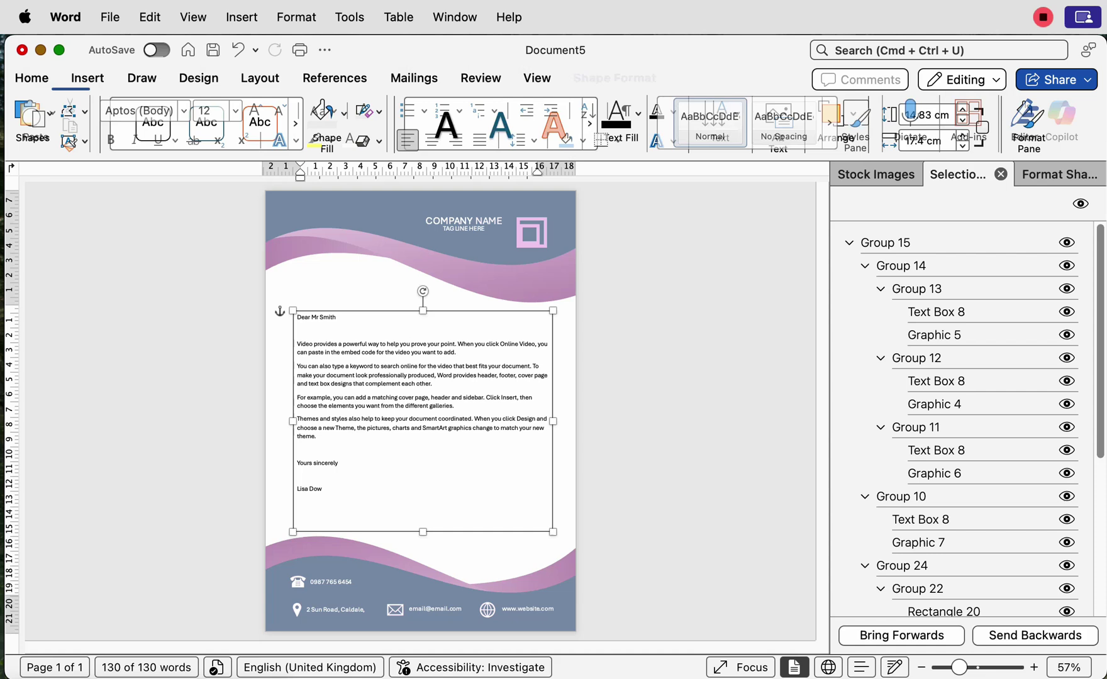
left_click_drag(556, 421, 506, 422)
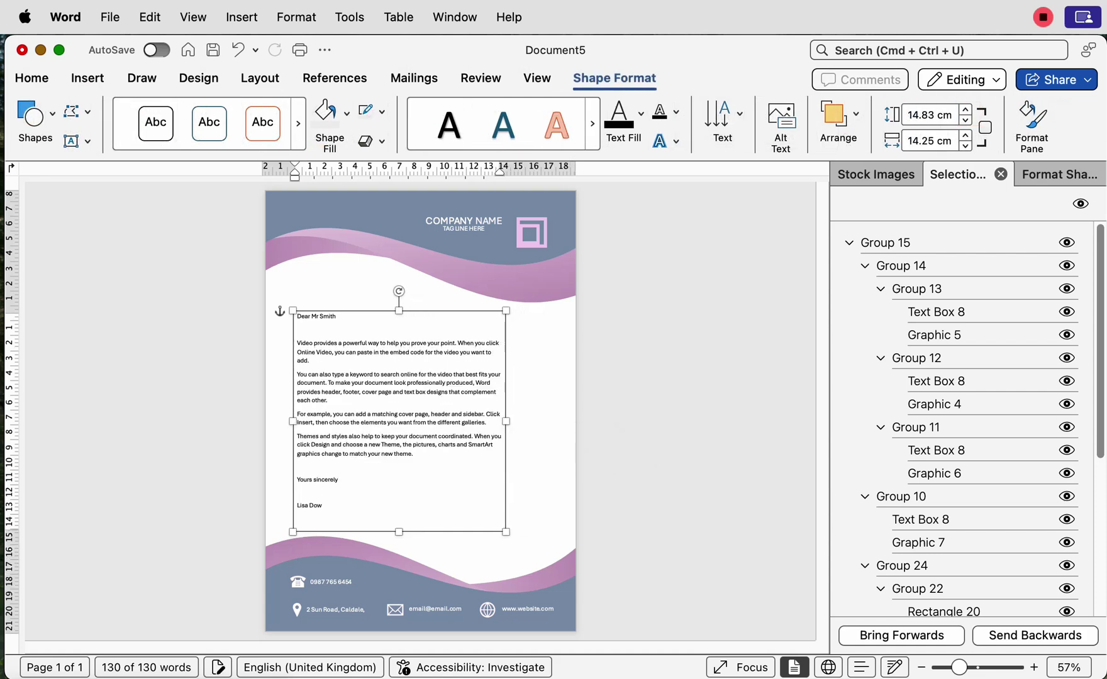
left_click_drag(422, 409, 444, 409)
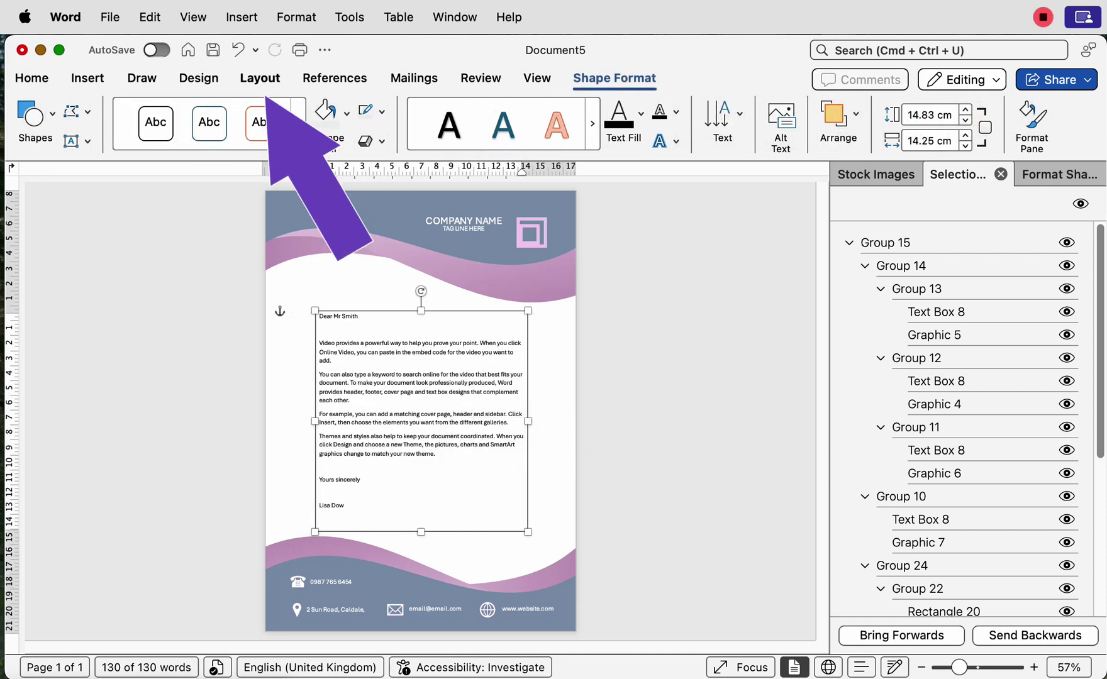
Step: Centre the letter text box horizontally with Align Center, then reselect it
left_click(260, 77)
left_click(930, 117)
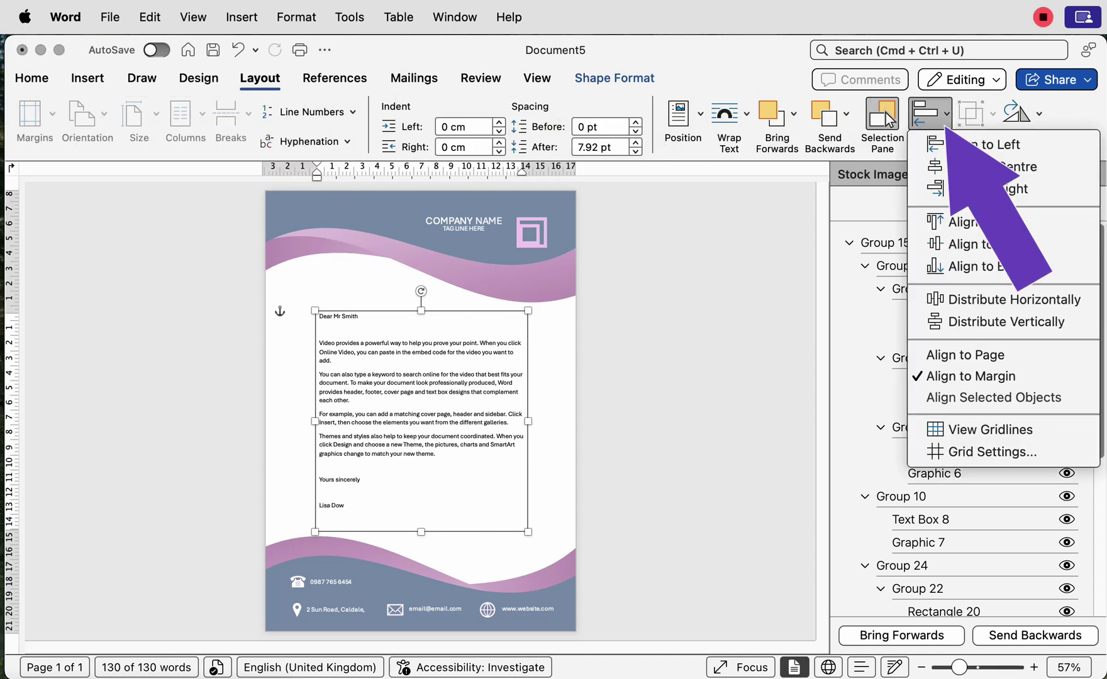
left_click(989, 165)
key("Escape")
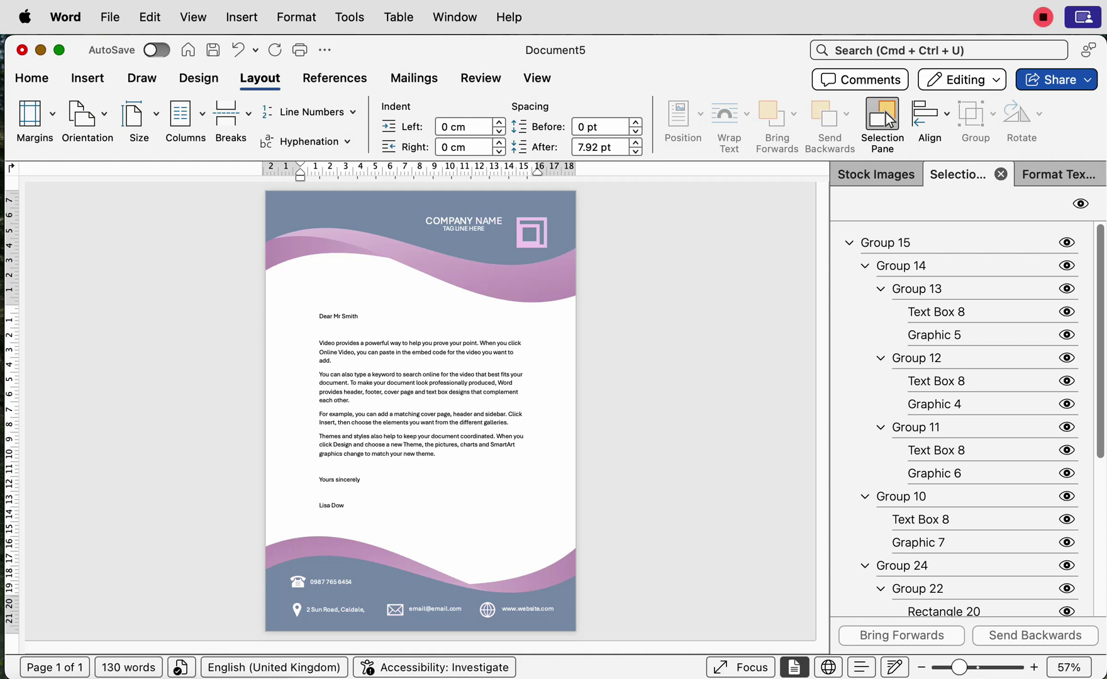
left_click(314, 400)
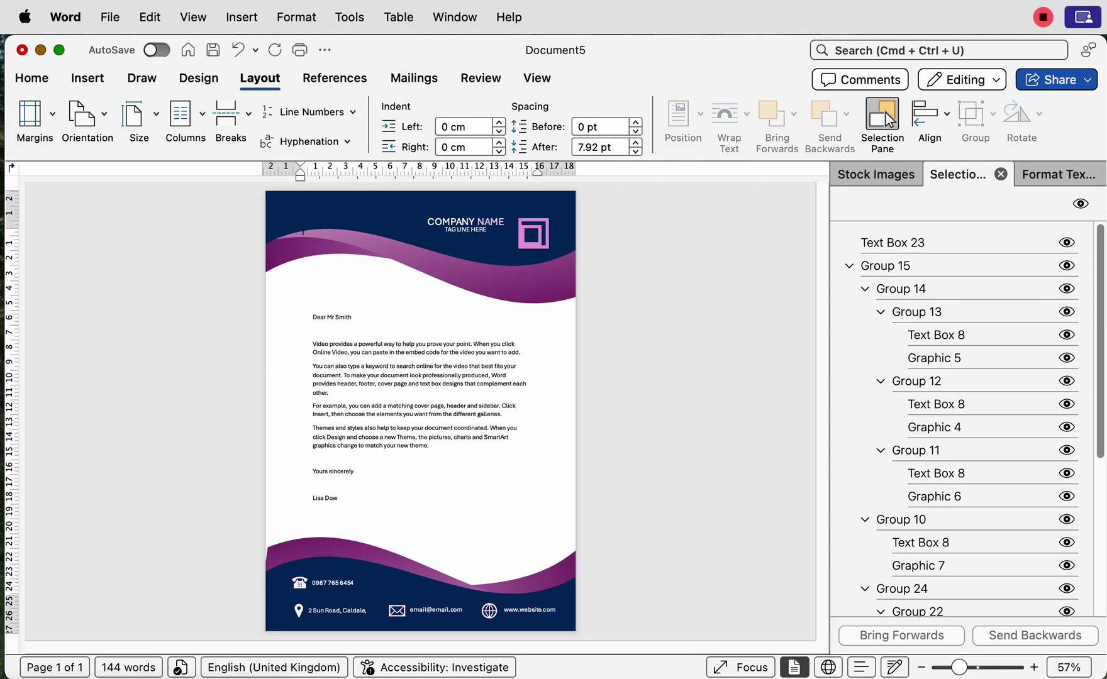
Step: Save the letterhead with Save as Template as 'Pink and Blue Letterhead' (.dotx) on the Desktop
key("Tab")
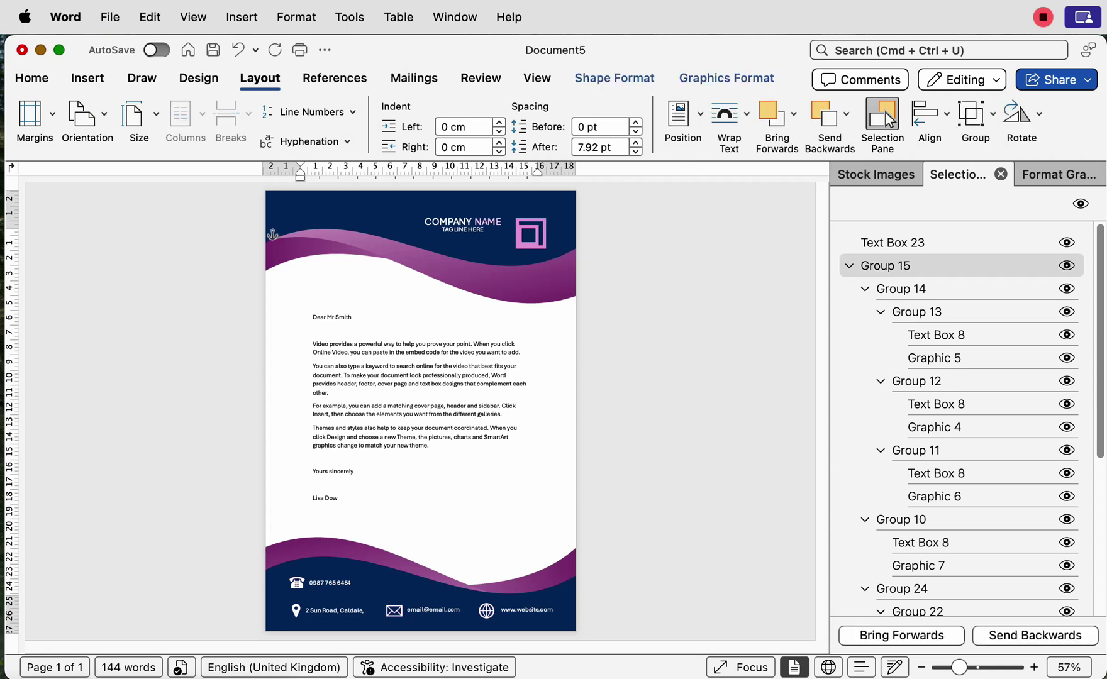
left_click(110, 17)
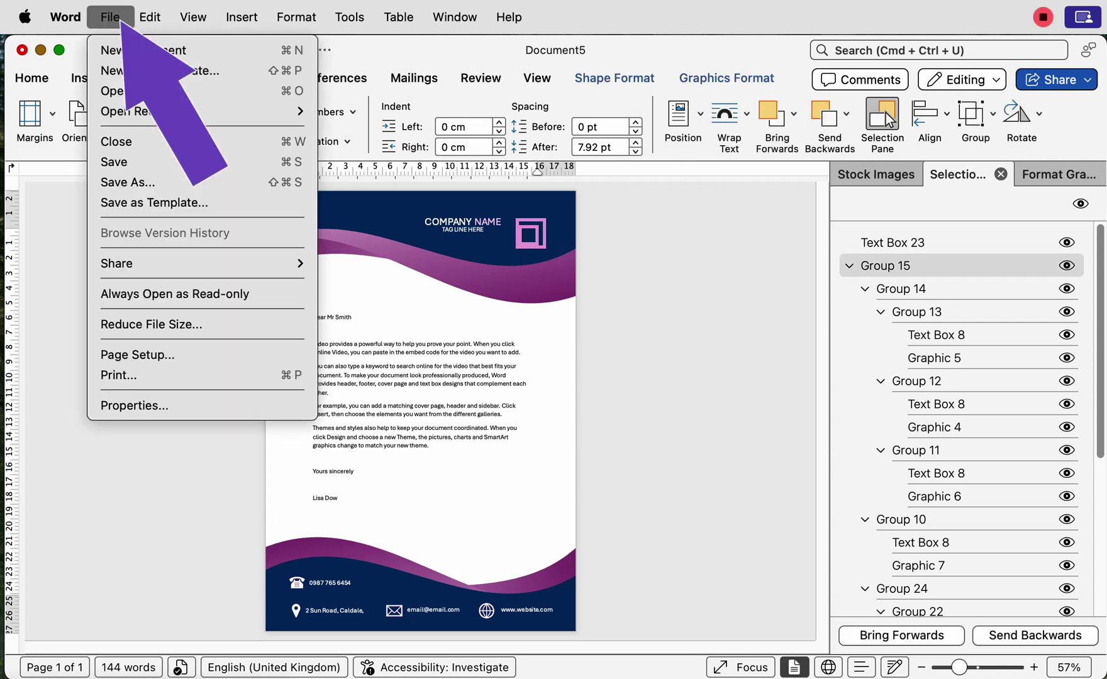
left_click(154, 202)
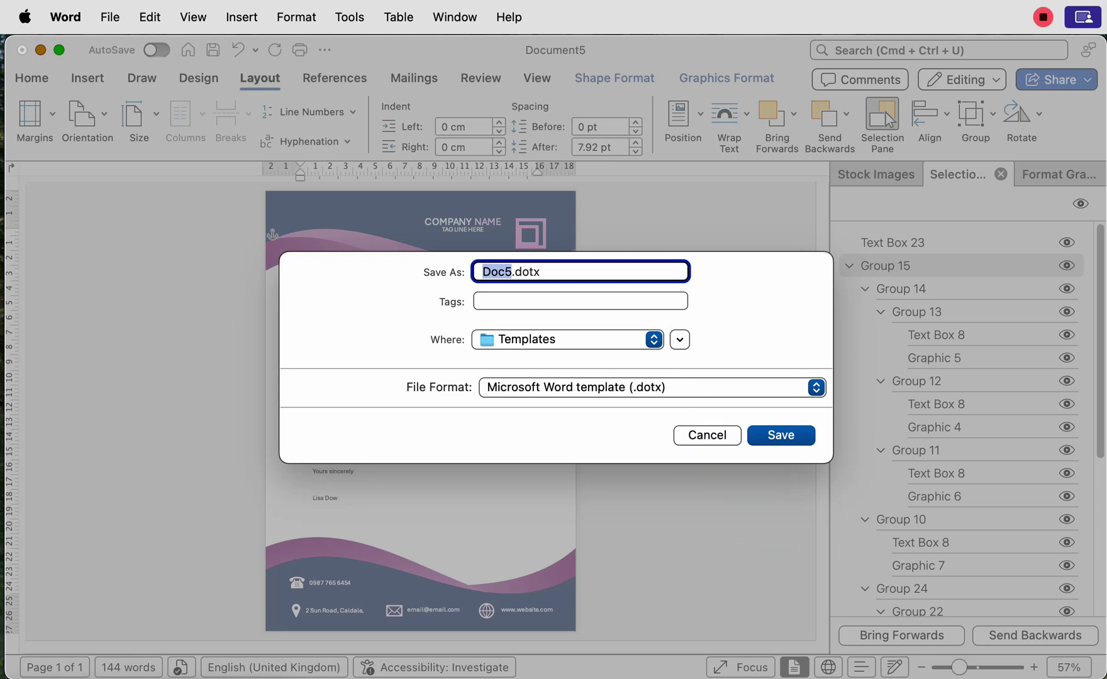
type("Pink and ")
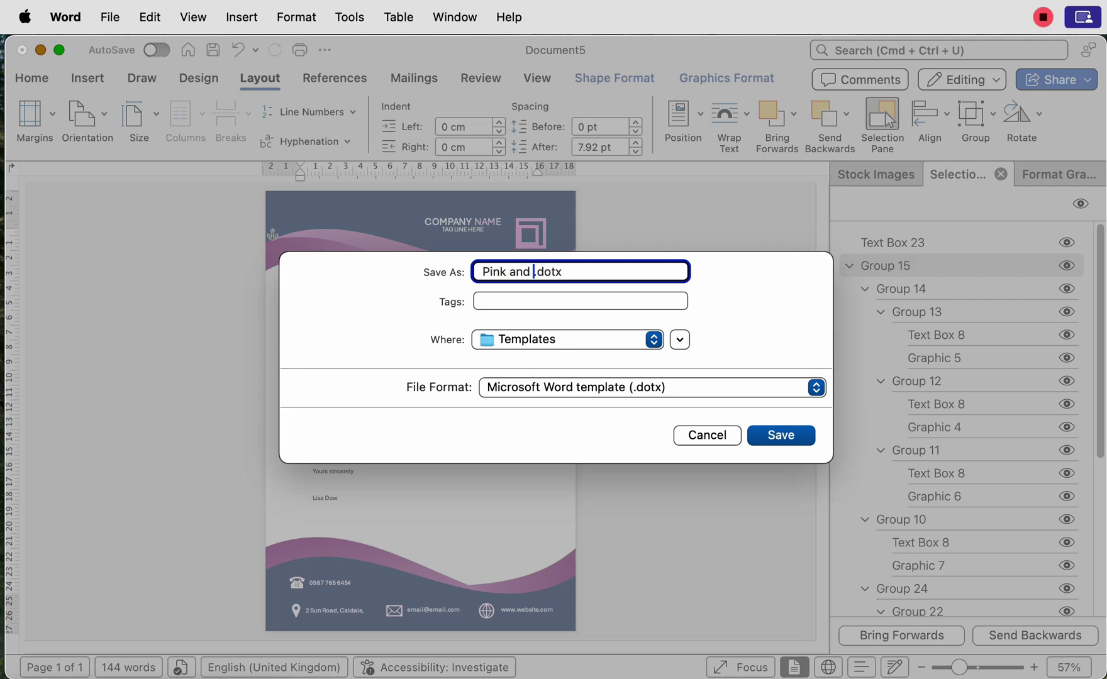
type("Blue Letterhead")
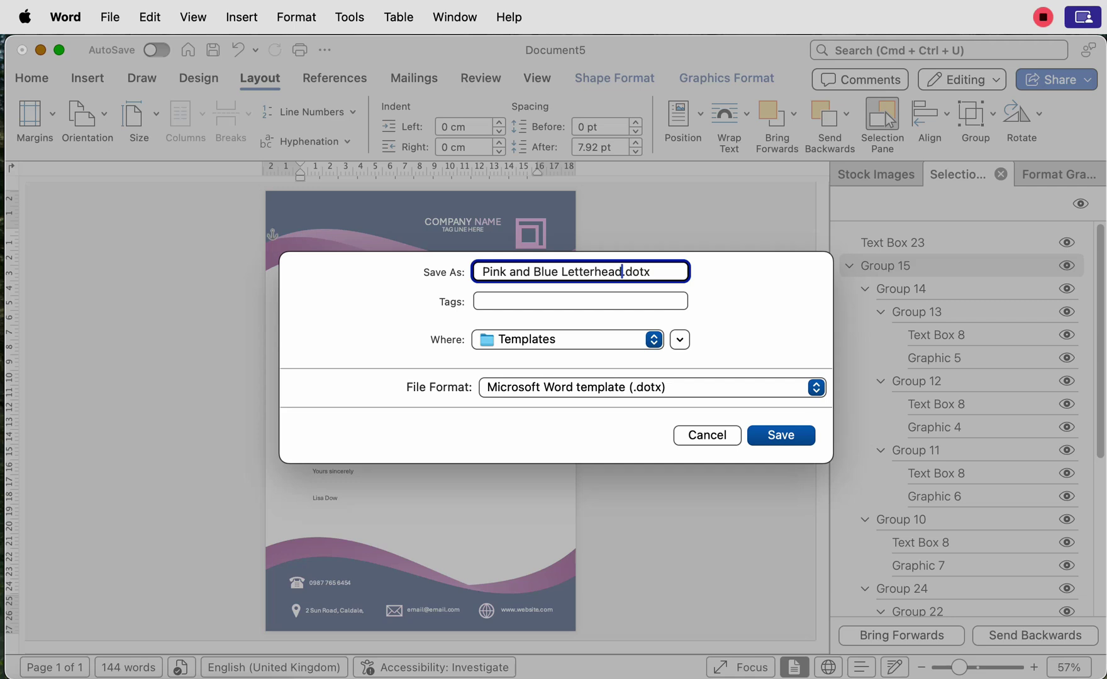
left_click(653, 340)
key("Down")
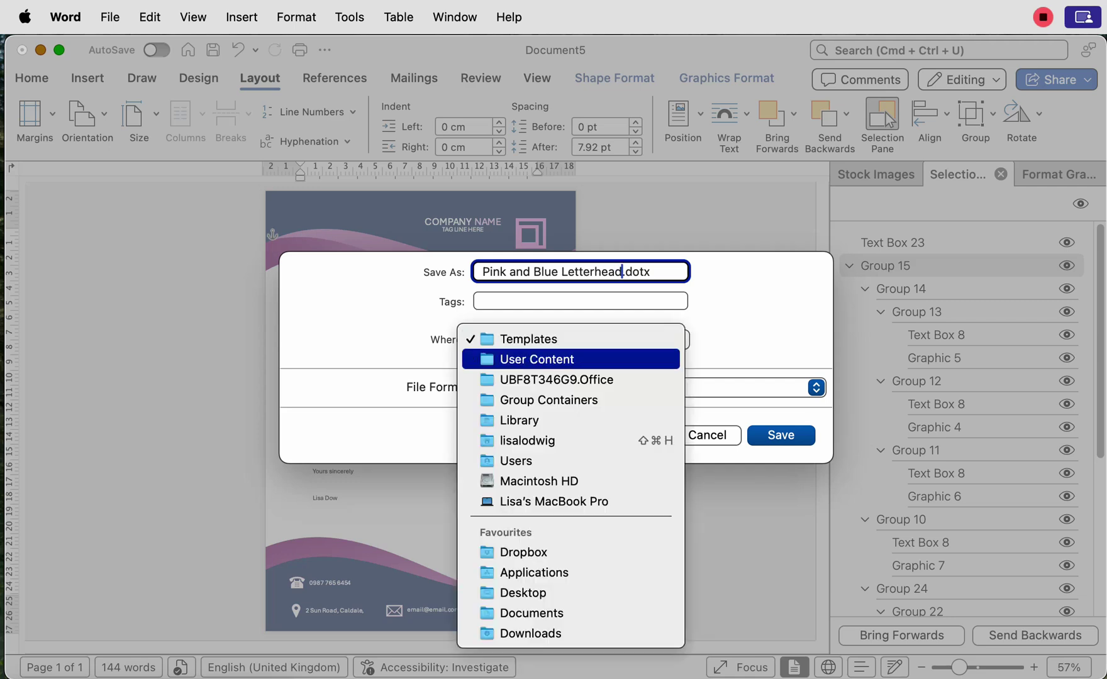
key("Down")
key("Down")
key("Down")
key("Down")
key("Down")
key("Down")
key("Down")
key("Down")
key("Down")
key("Down")
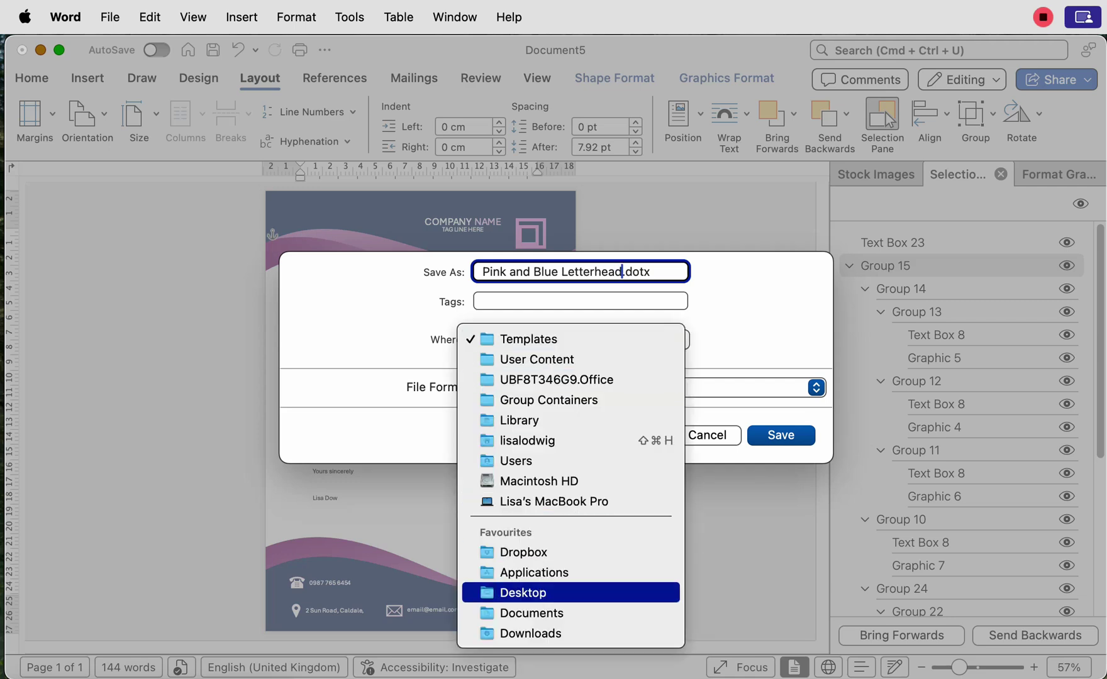
key("Return")
key("Return")
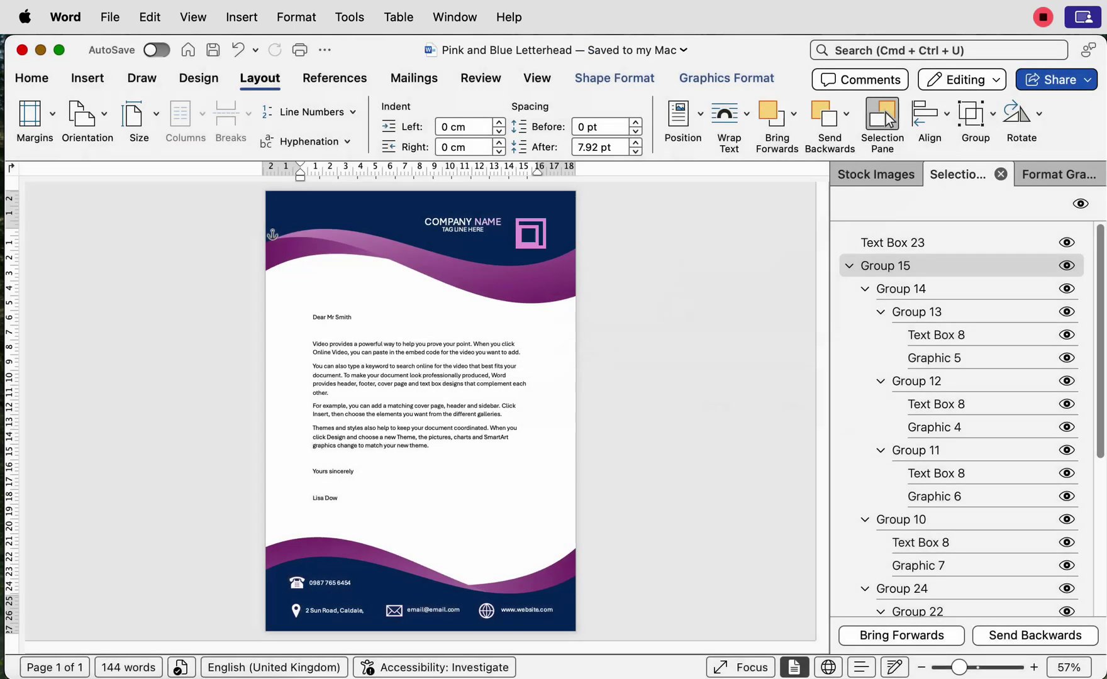